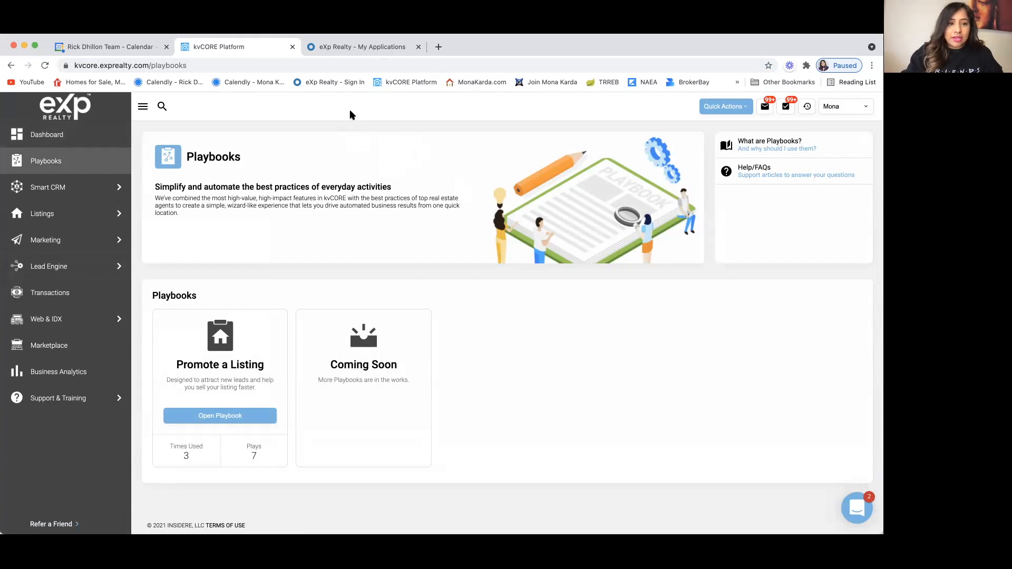
mouse_move(63, 215)
left_click(144, 217)
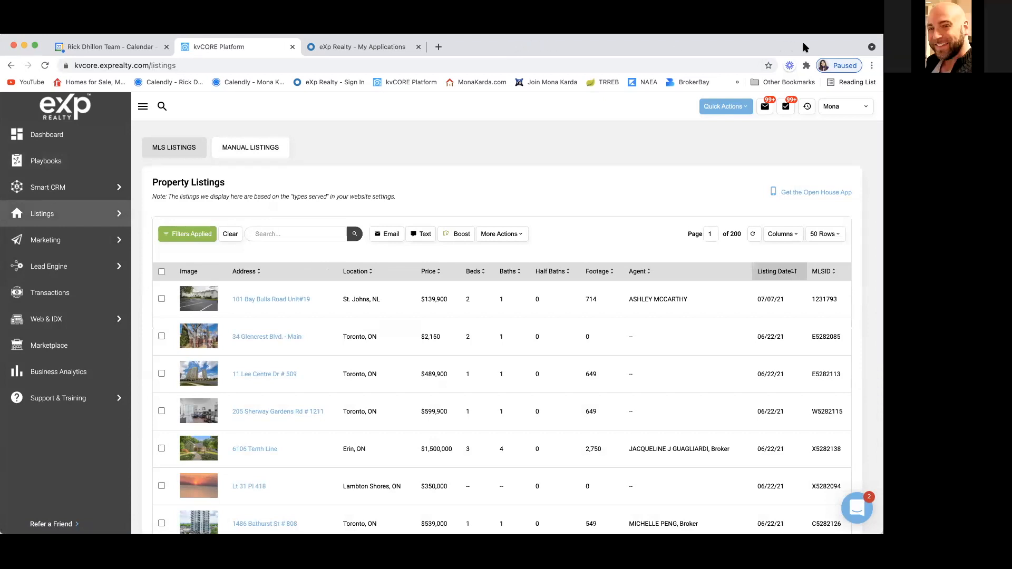
left_click(271, 233)
type("W5275139")
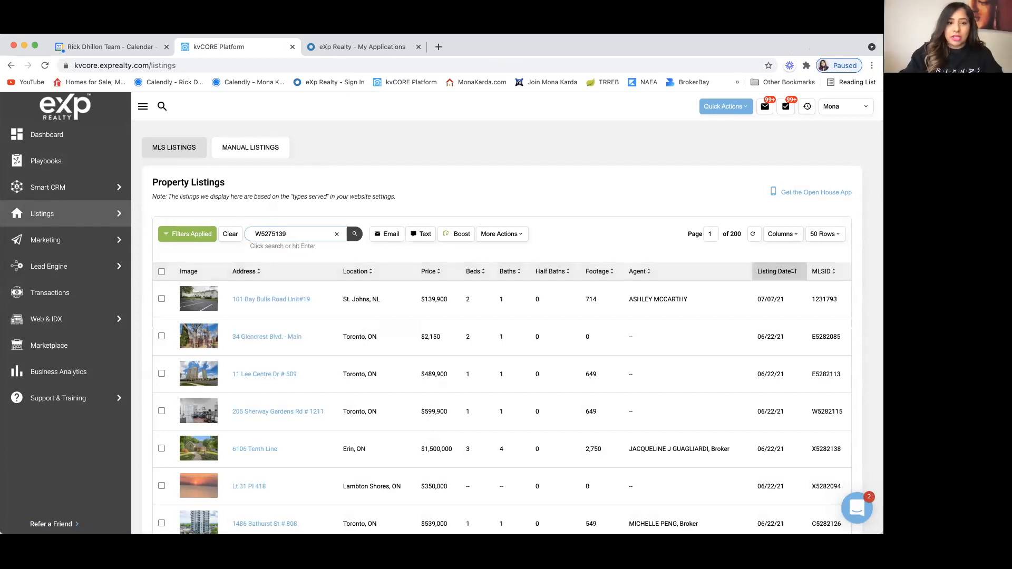
key("Return")
left_click_drag(296, 232, 241, 235)
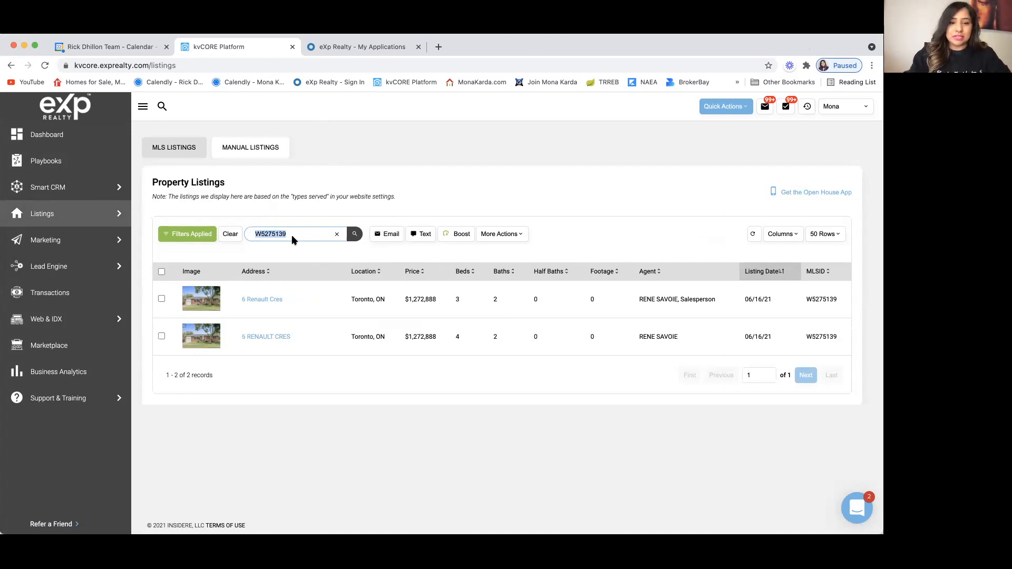
left_click(270, 335)
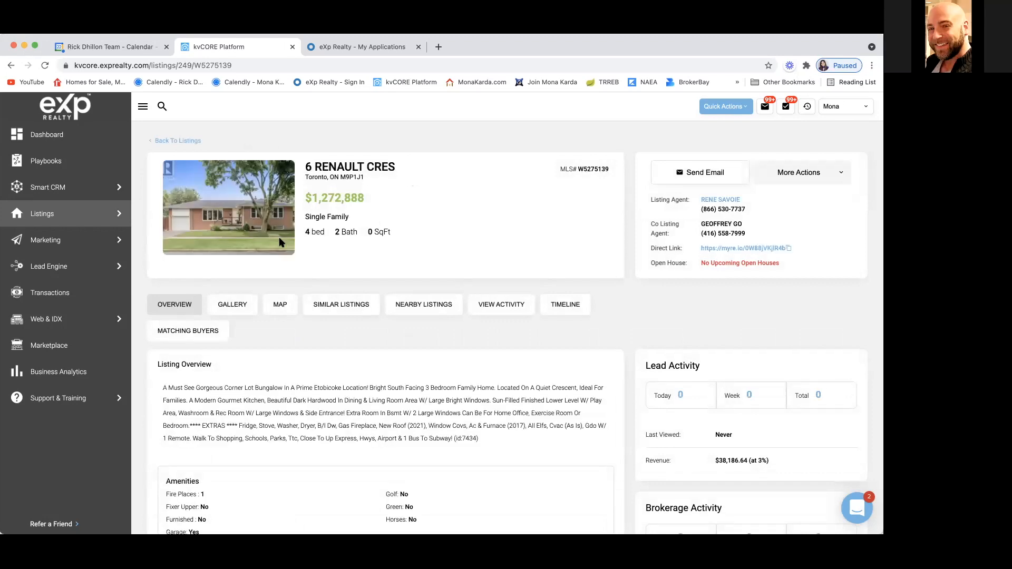
scroll(280, 238, "down", 2)
scroll(280, 241, "down", 3)
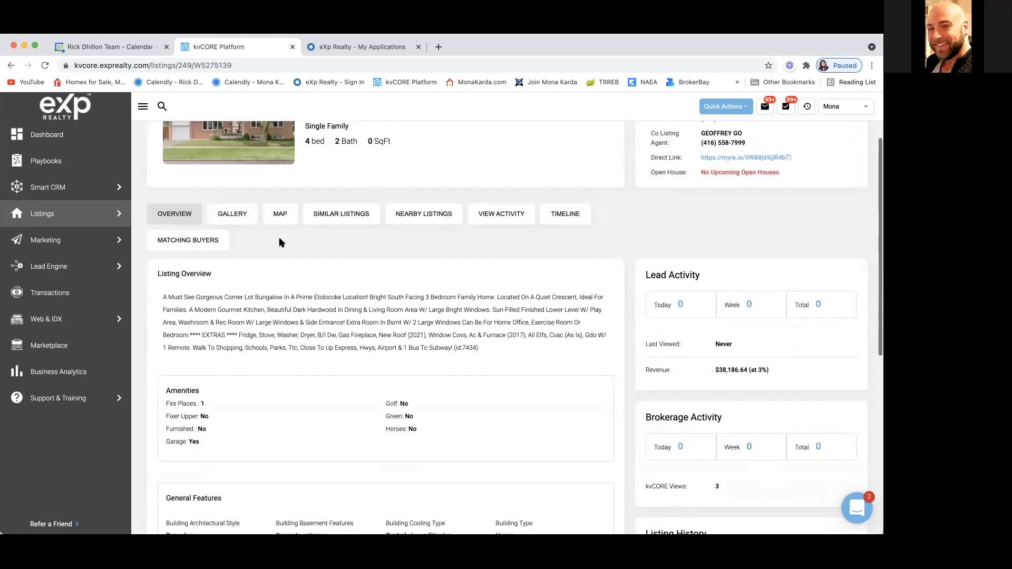
scroll(281, 243, "down", 10)
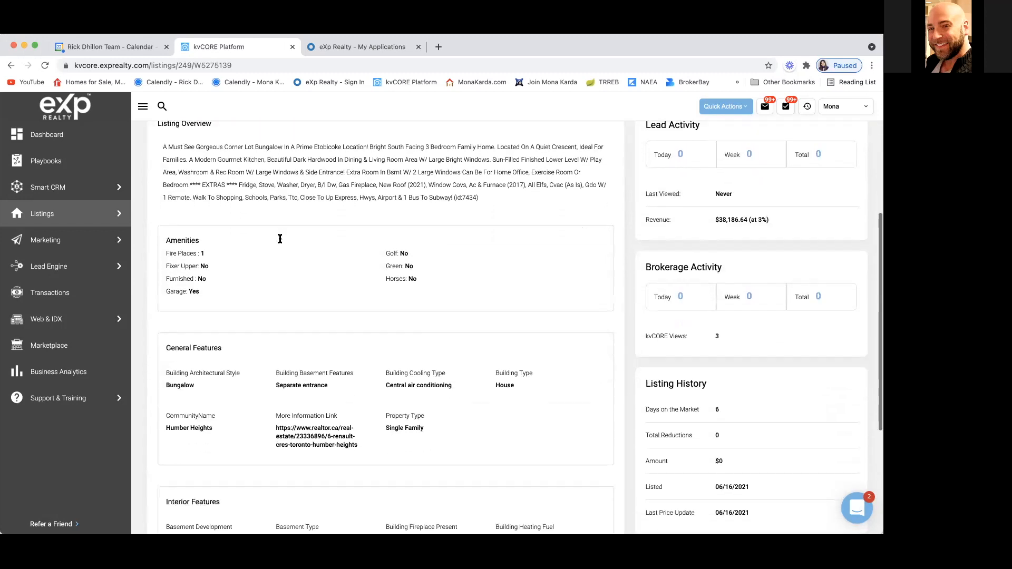
scroll(281, 243, "down", 3)
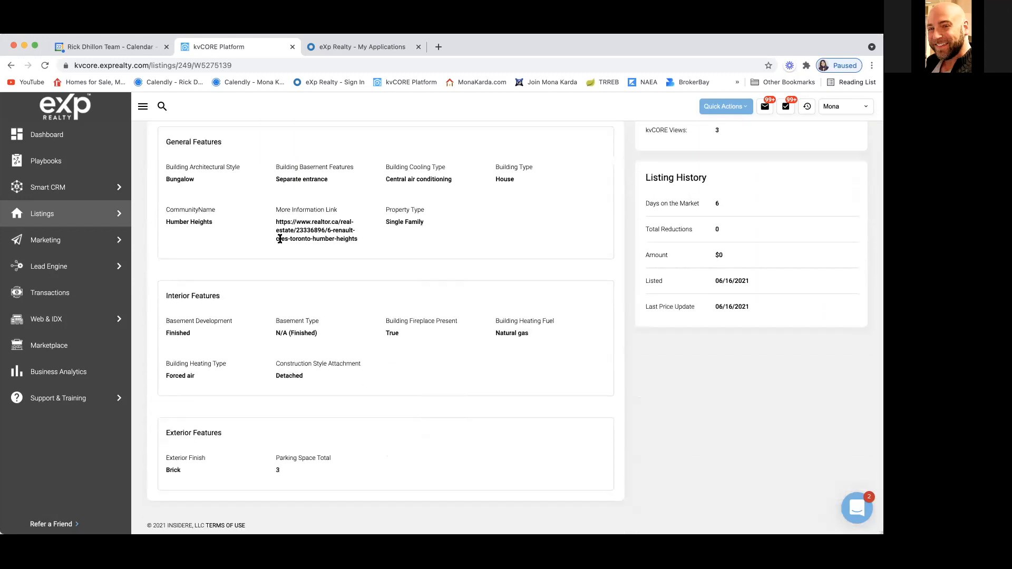
scroll(277, 242, "up", 17)
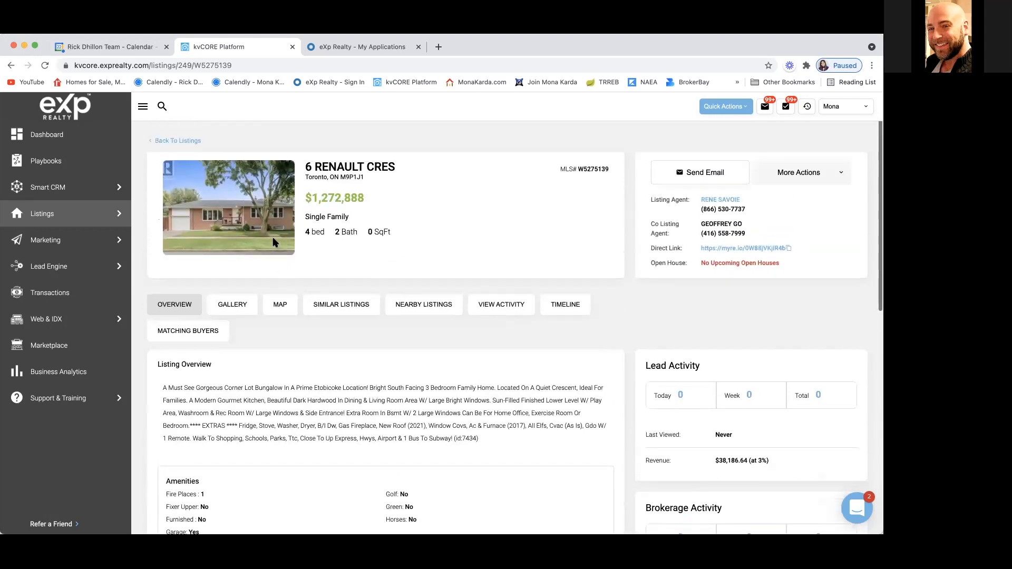
left_click(231, 310)
Step: Preview the front exterior, porch, street view, street corner and entryway photos enlarged
scroll(230, 369, "down", 8)
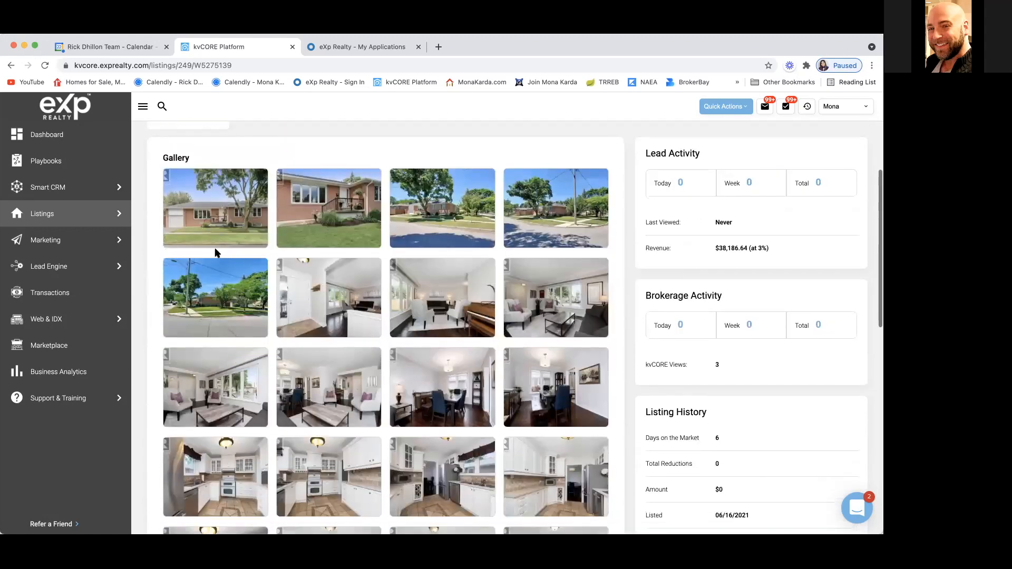
left_click(223, 212)
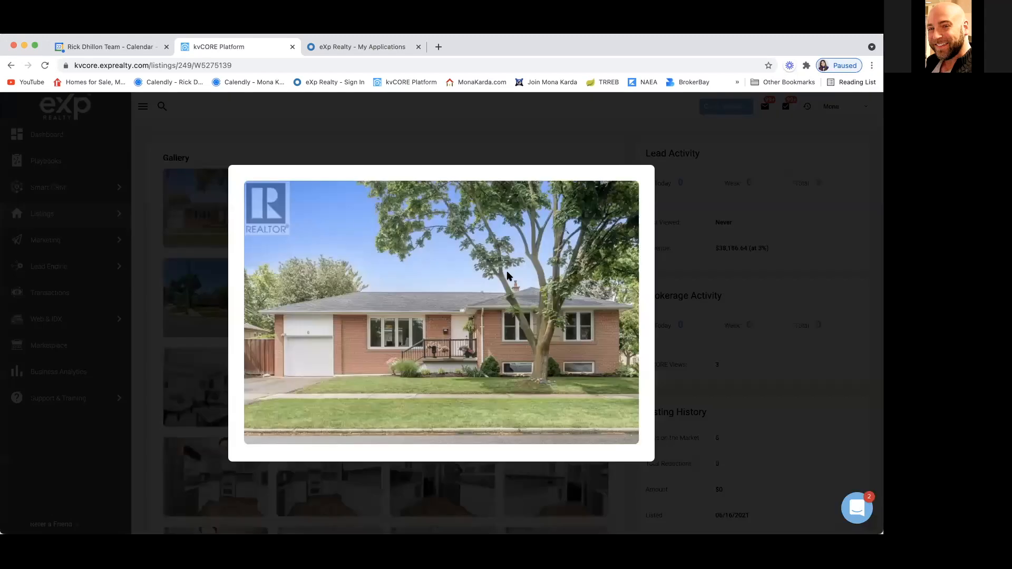
left_click(618, 152)
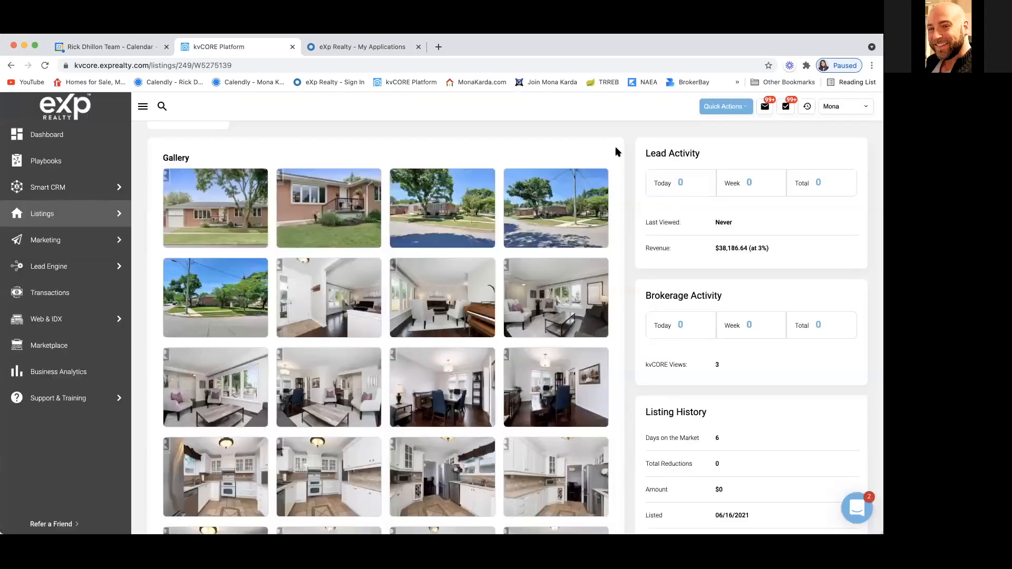
left_click(340, 214)
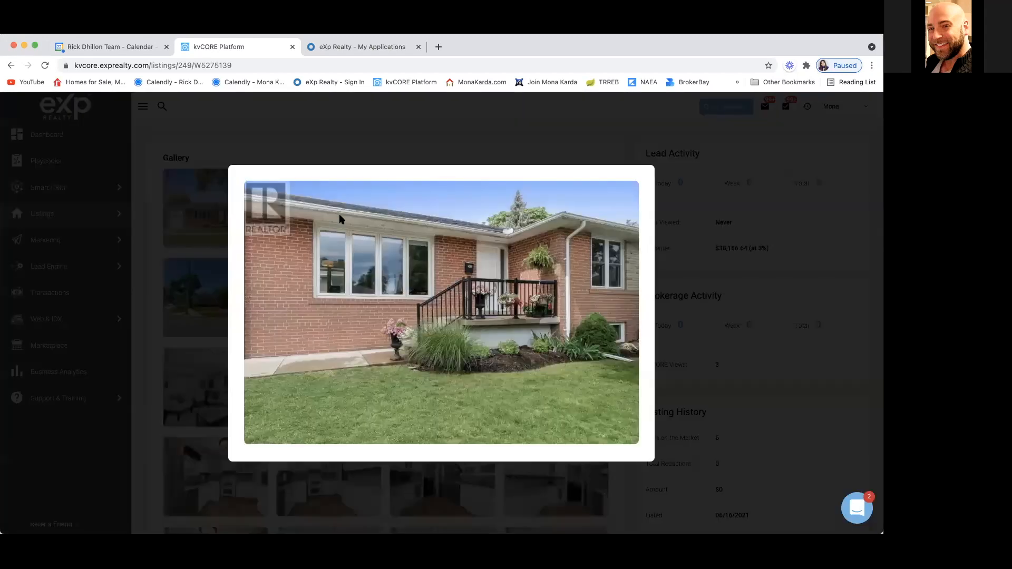
left_click(466, 155)
left_click(445, 222)
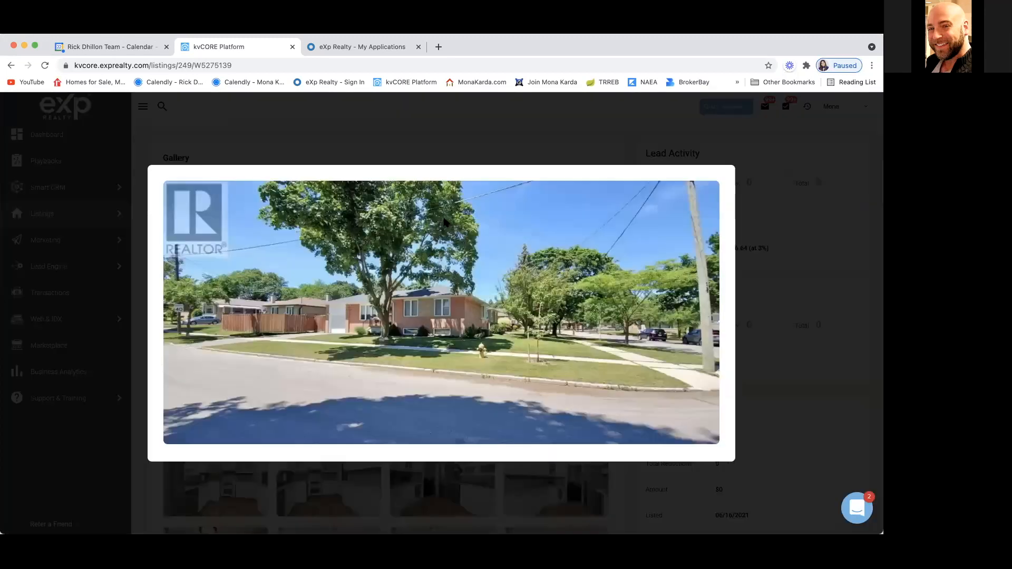
left_click(464, 139)
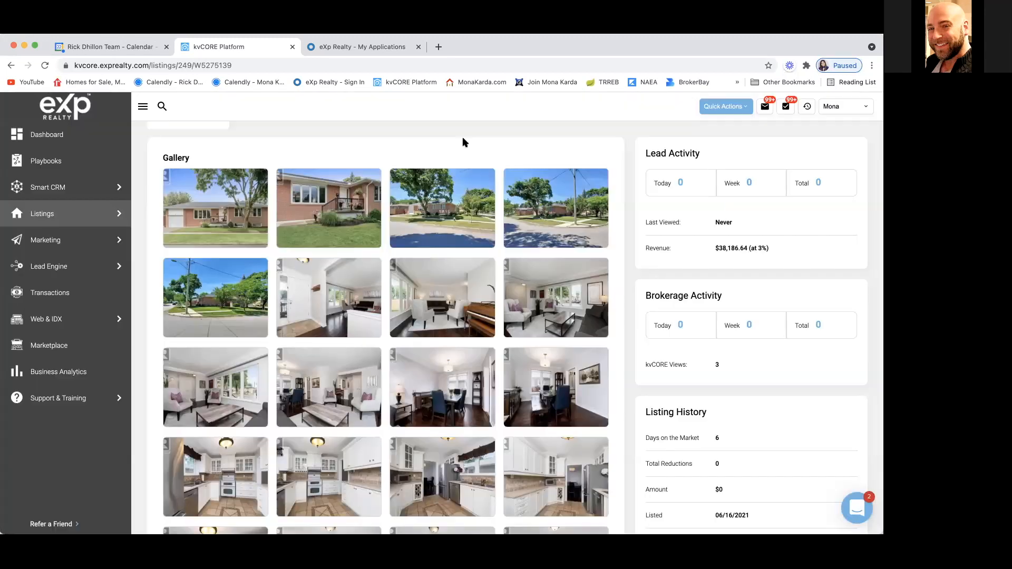
left_click(333, 306)
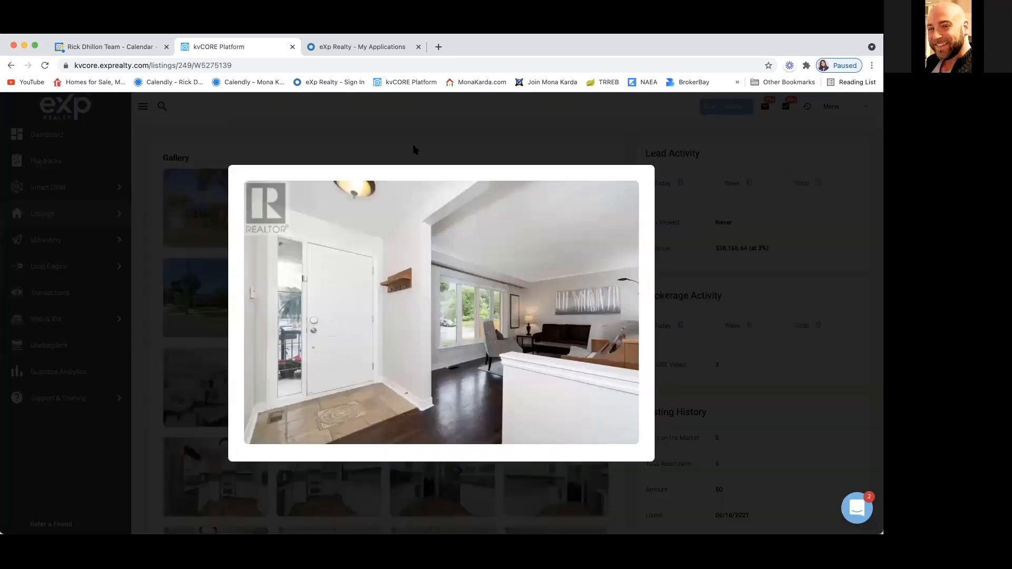
left_click(455, 102)
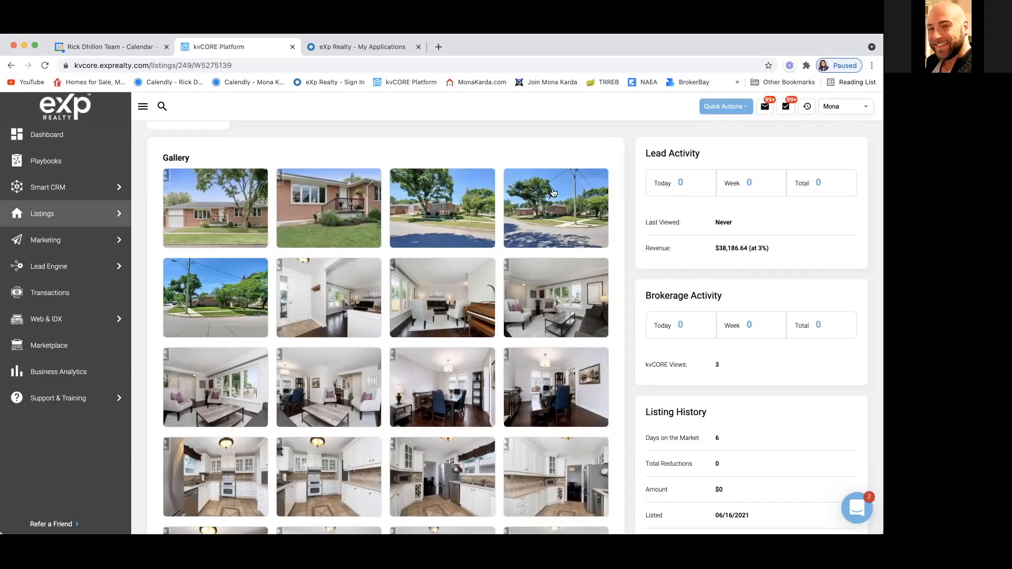
left_click(554, 196)
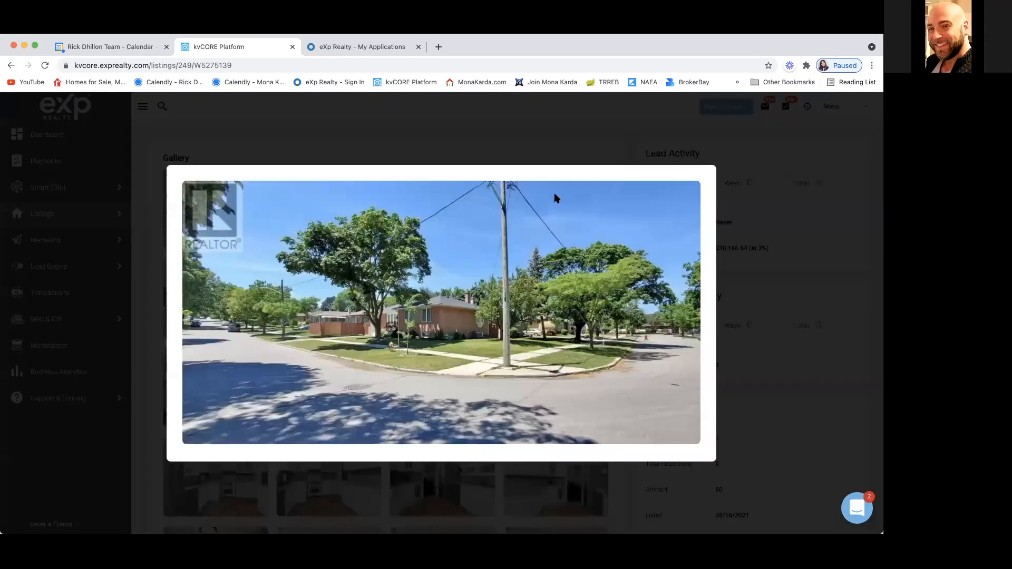
left_click(465, 144)
left_click(236, 310)
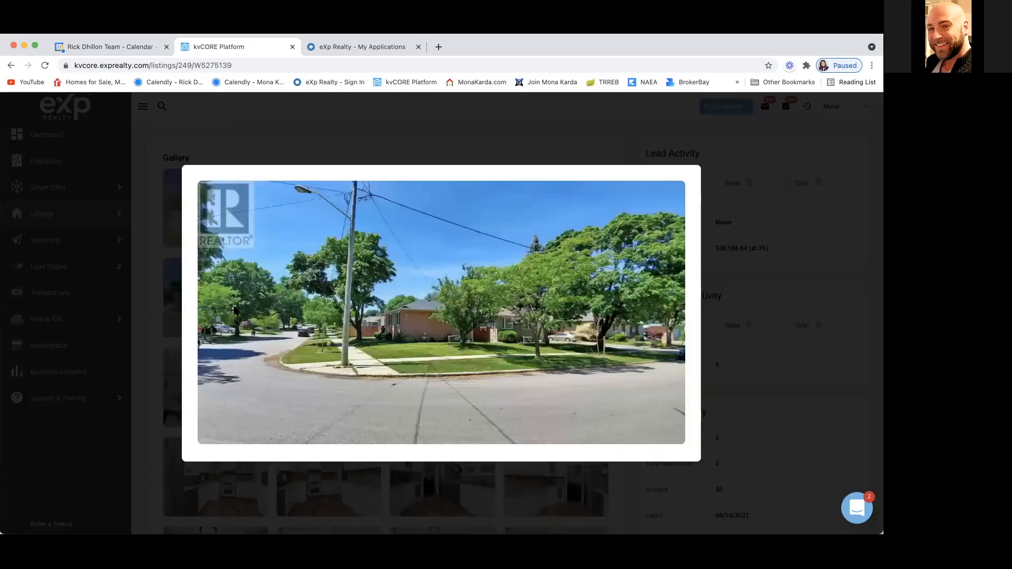
left_click(154, 298)
left_click(340, 305)
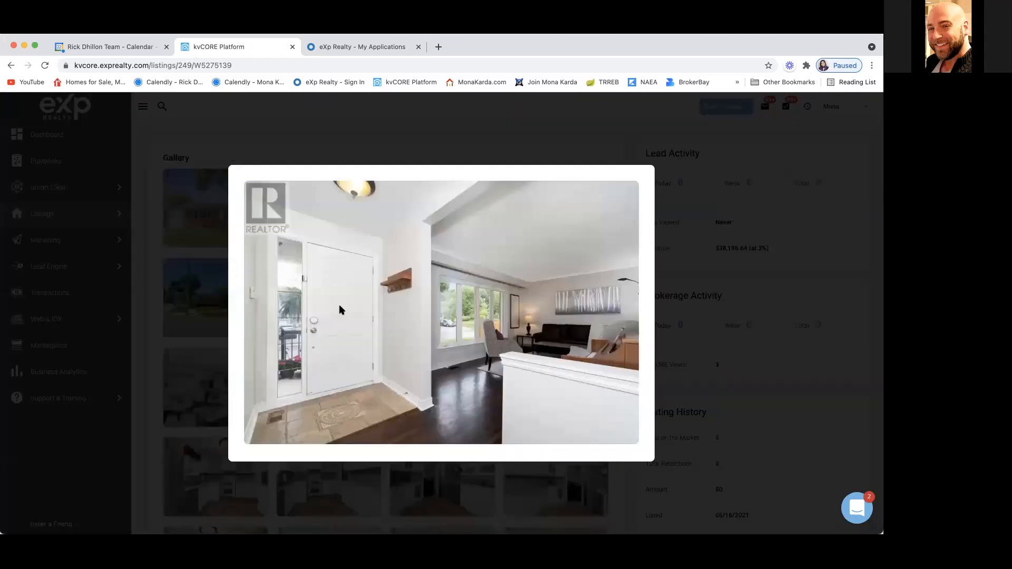
left_click(154, 389)
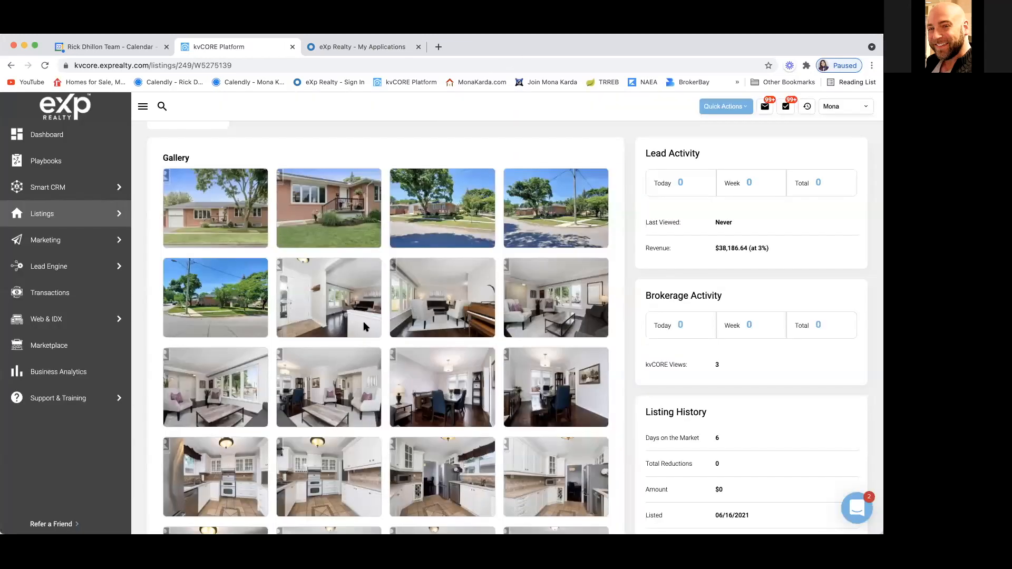
Step: Preview the living room, piano, living-dining and dining room photos enlarged
left_click(431, 304)
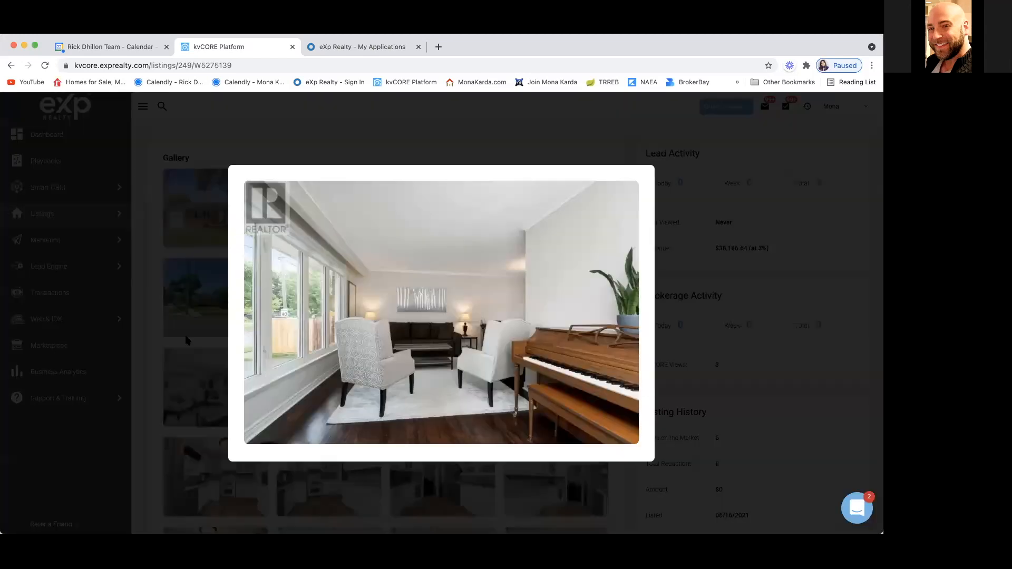
left_click(147, 357)
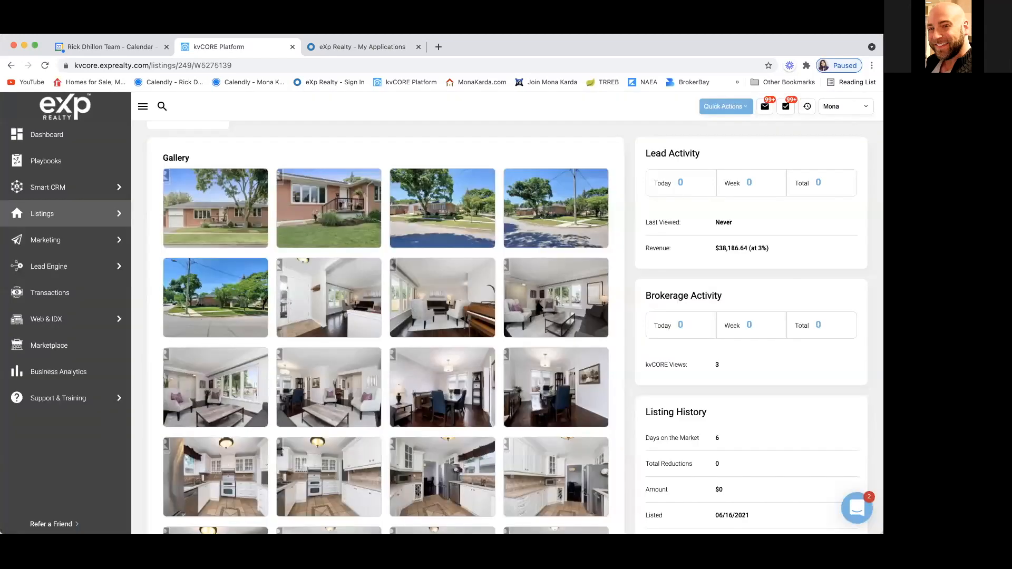
left_click(540, 308)
left_click(147, 426)
left_click(216, 391)
left_click(129, 435)
left_click(319, 397)
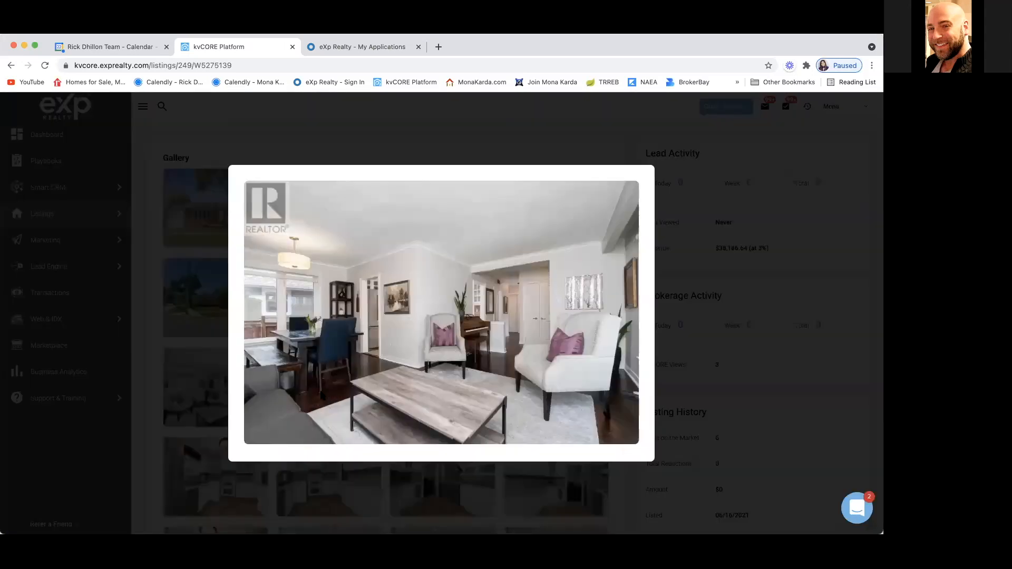
left_click(140, 445)
left_click(452, 390)
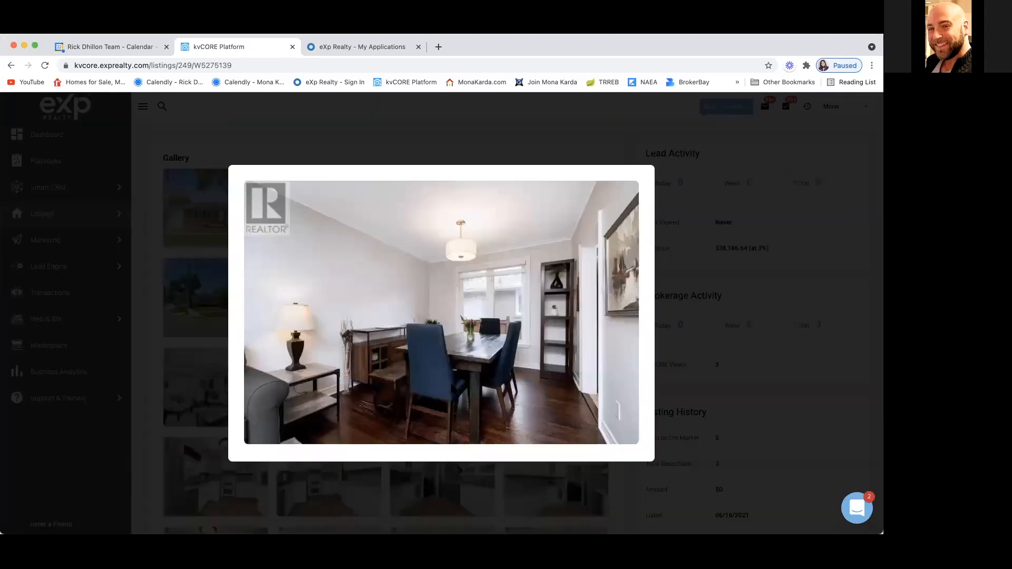
left_click(141, 445)
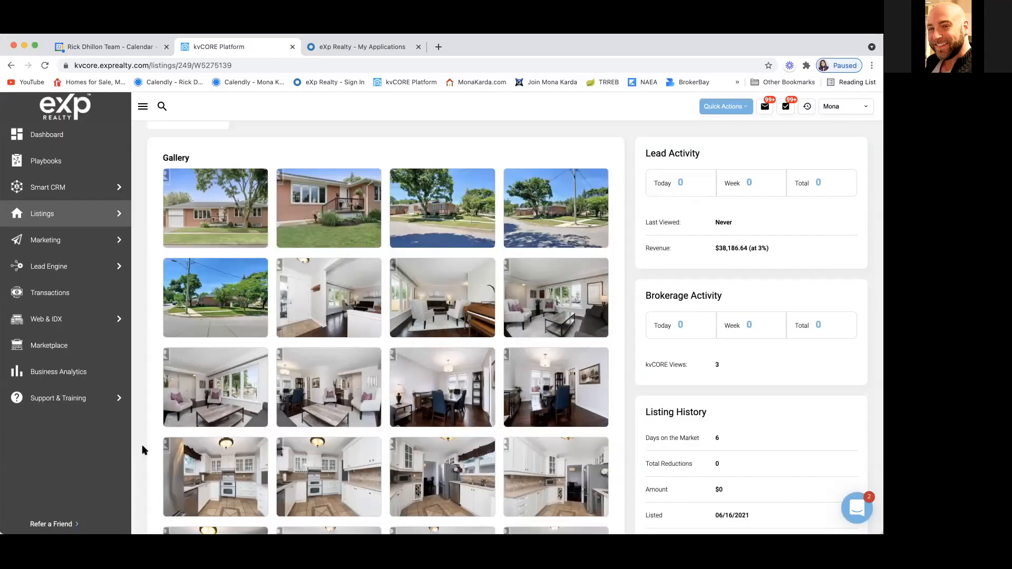
Step: Preview the four kitchen photos enlarged
scroll(533, 390, "down", 3)
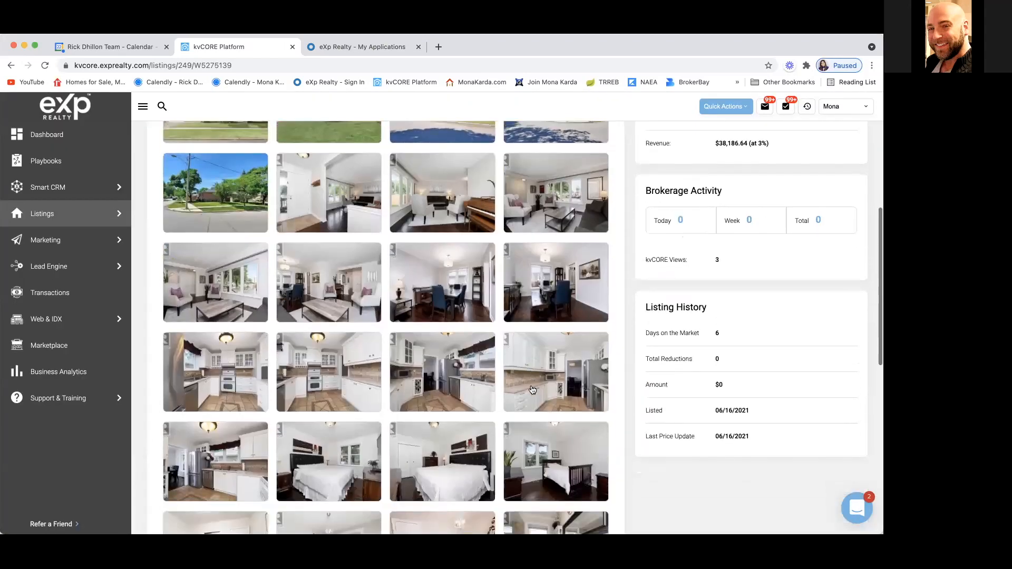
left_click(234, 368)
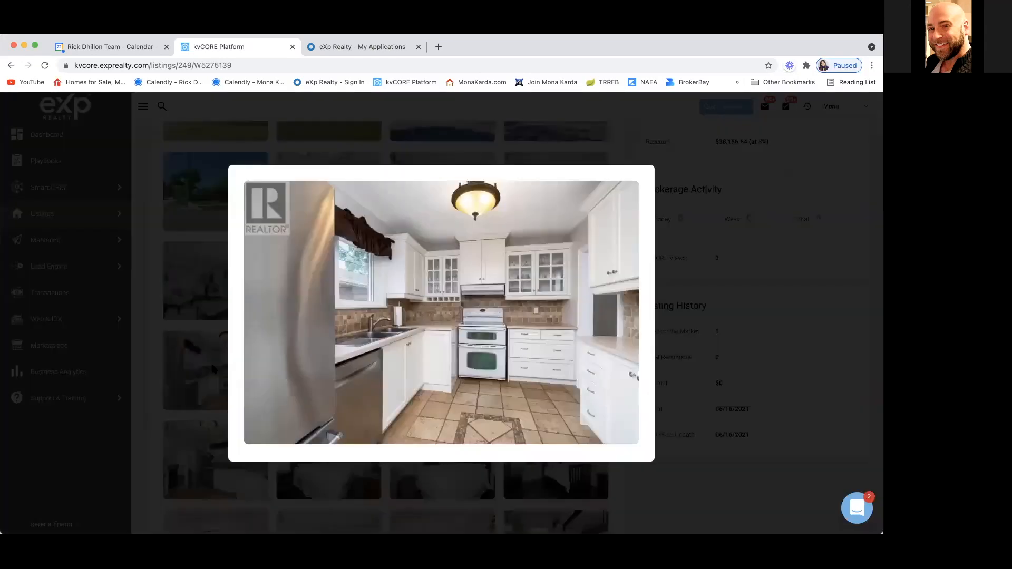
left_click(142, 397)
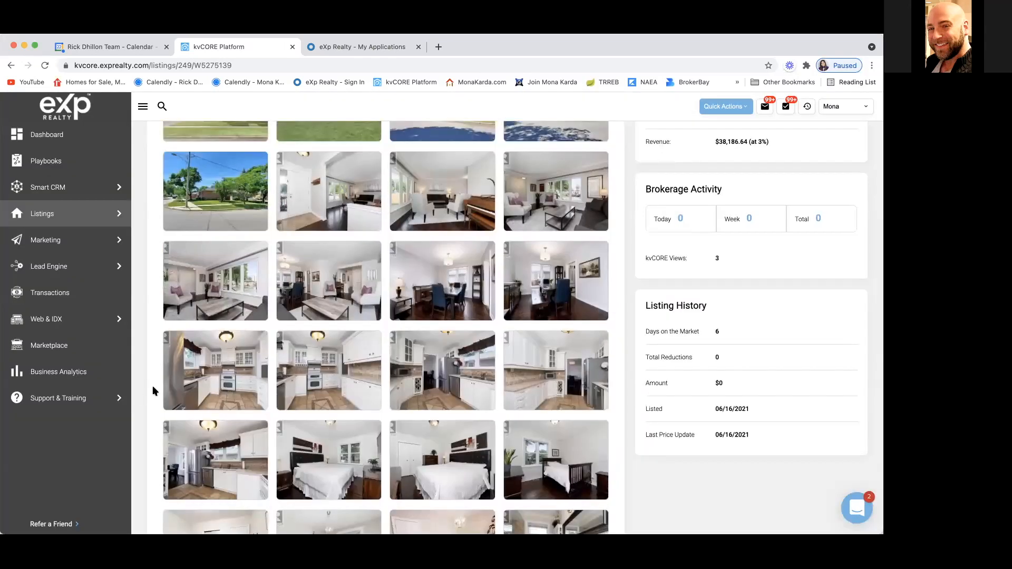
left_click(330, 358)
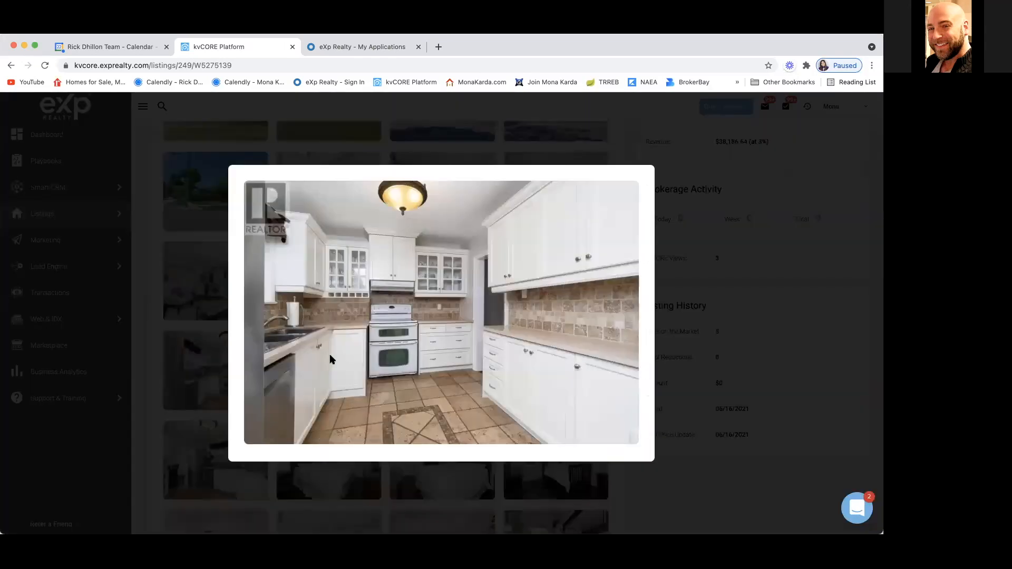
left_click(151, 392)
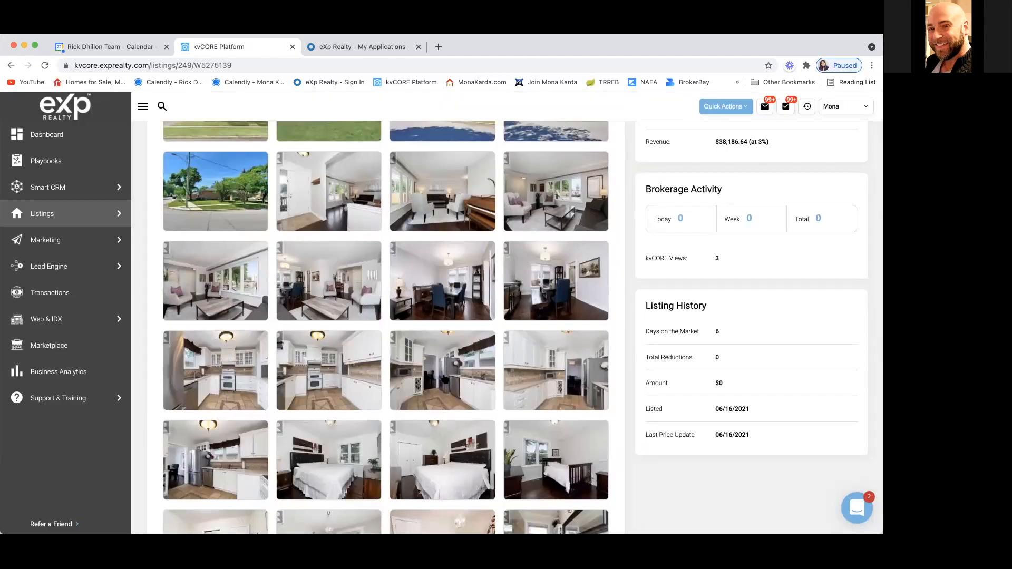
left_click(442, 380)
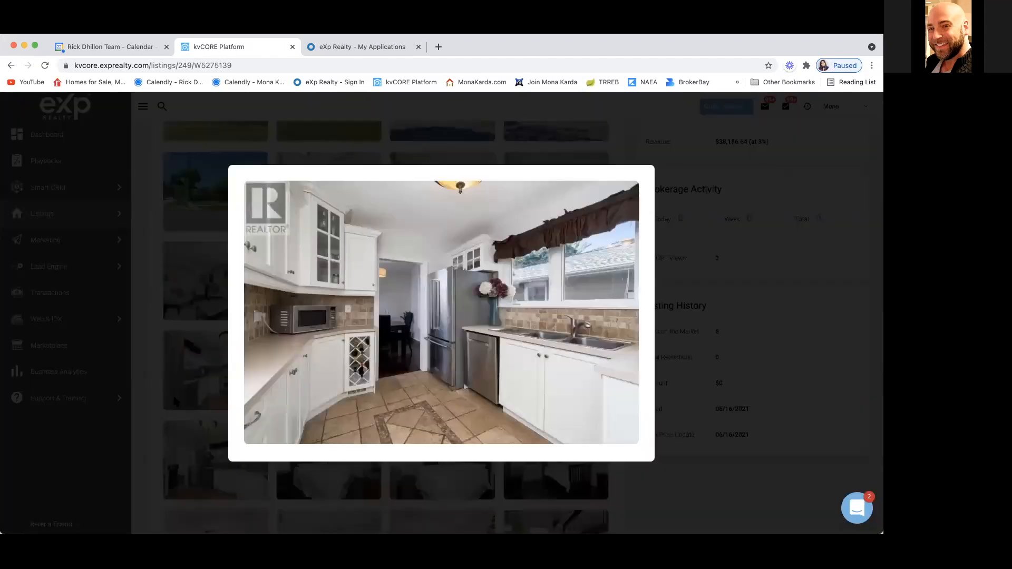
left_click(151, 419)
scroll(214, 352, "down", 3)
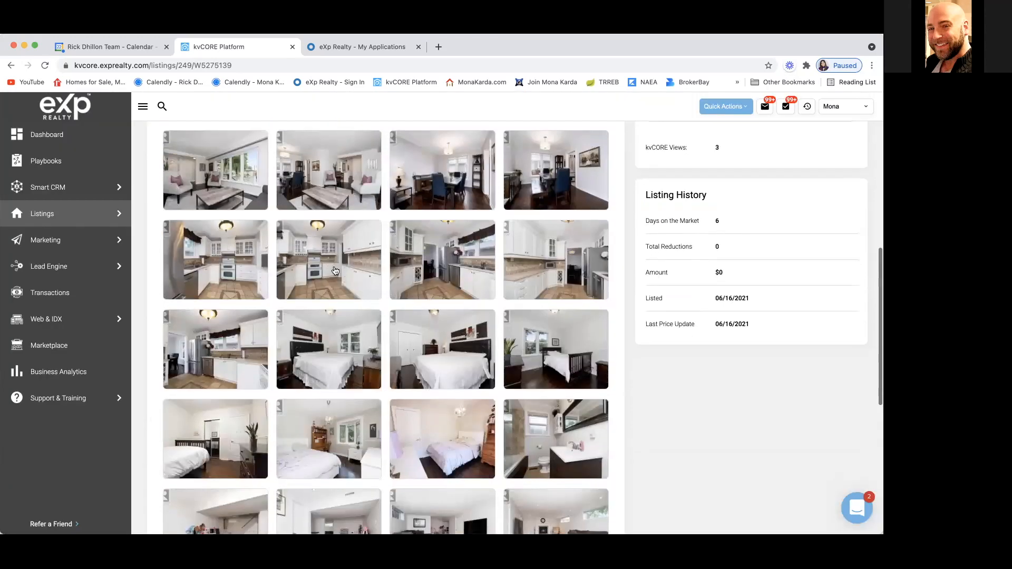
left_click(215, 352)
left_click(133, 403)
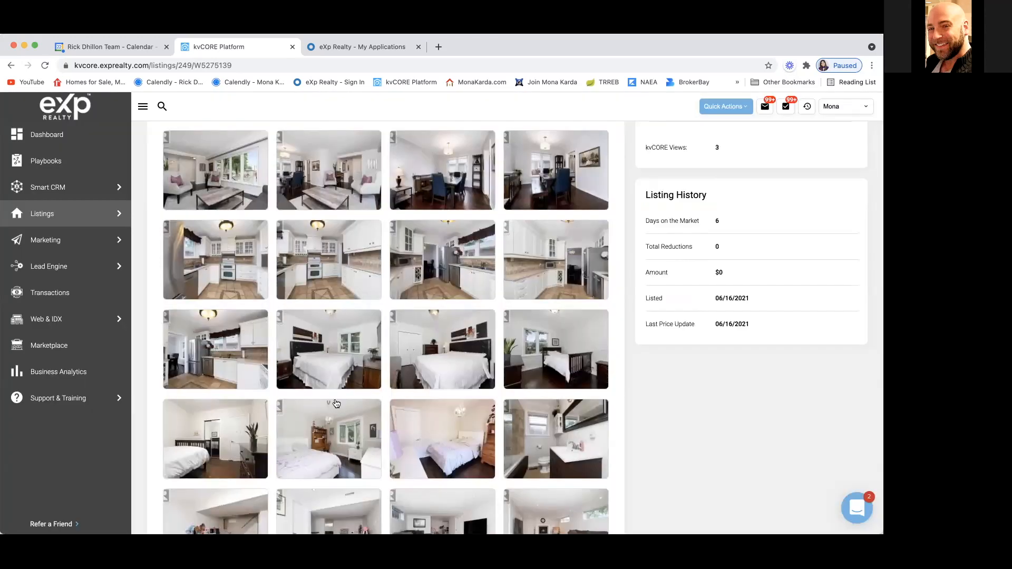
Step: Preview the two bedroom photos and the bathroom photo enlarged
left_click(350, 369)
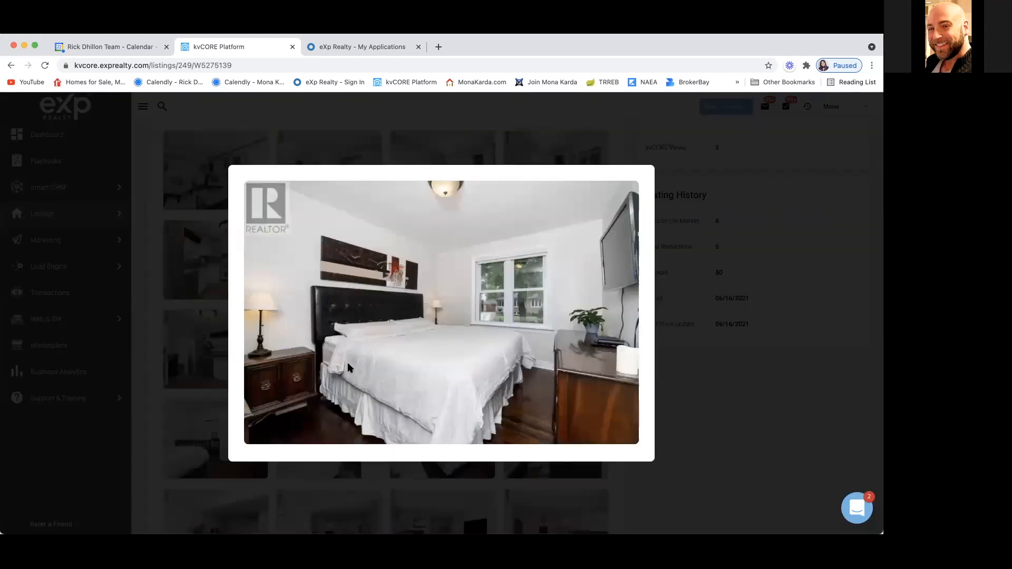
left_click(154, 416)
scroll(467, 285, "down", 3)
left_click(467, 284)
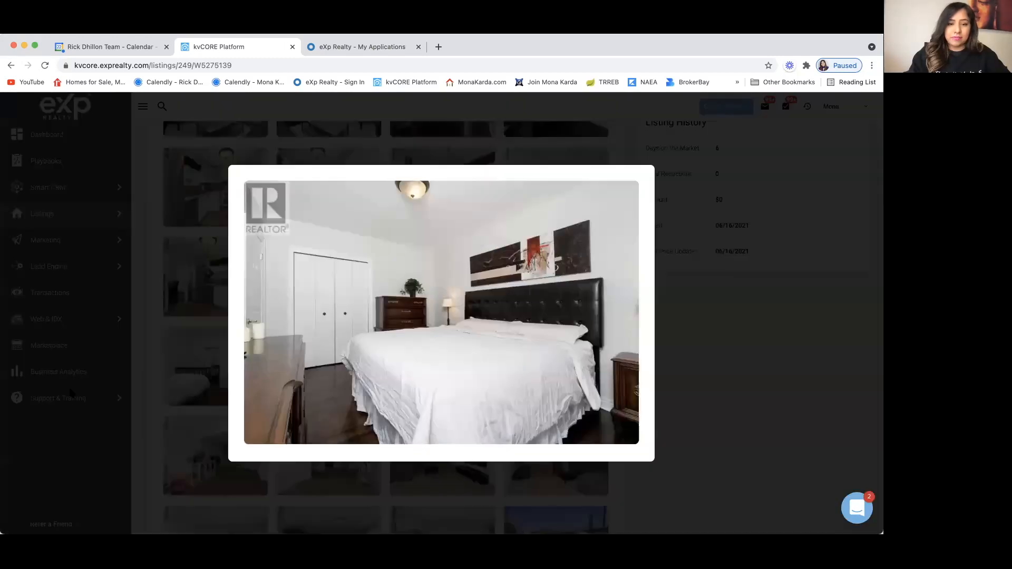
left_click(72, 393)
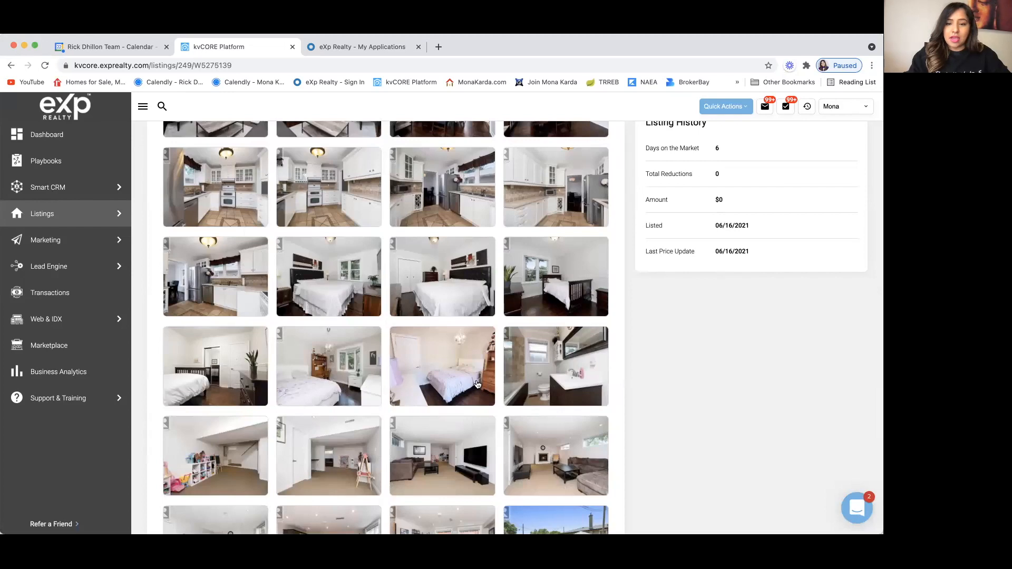
left_click(512, 376)
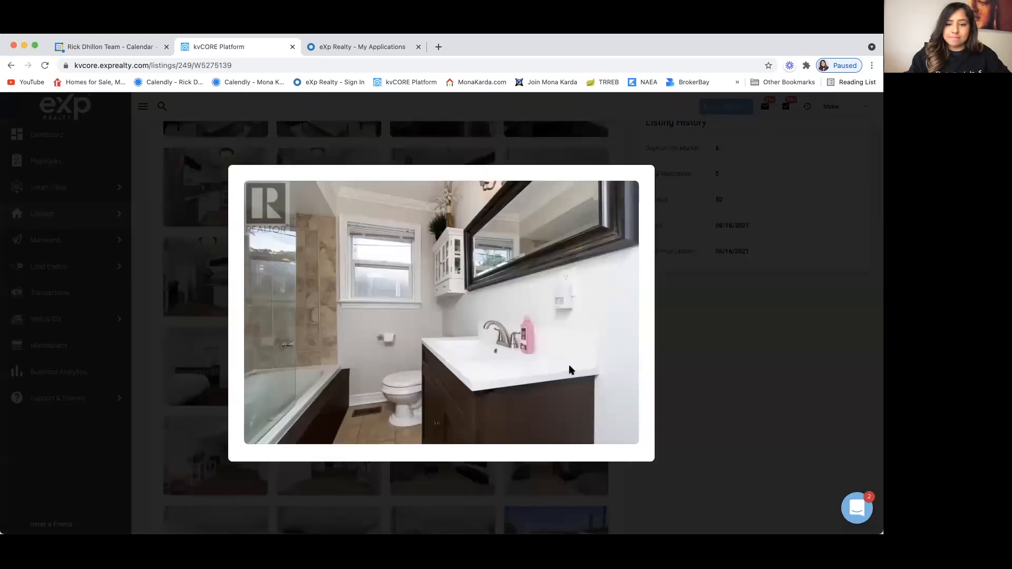
left_click(140, 397)
Step: Preview the basement playroom and basement living room photos enlarged
scroll(232, 327, "down", 3)
left_click(232, 328)
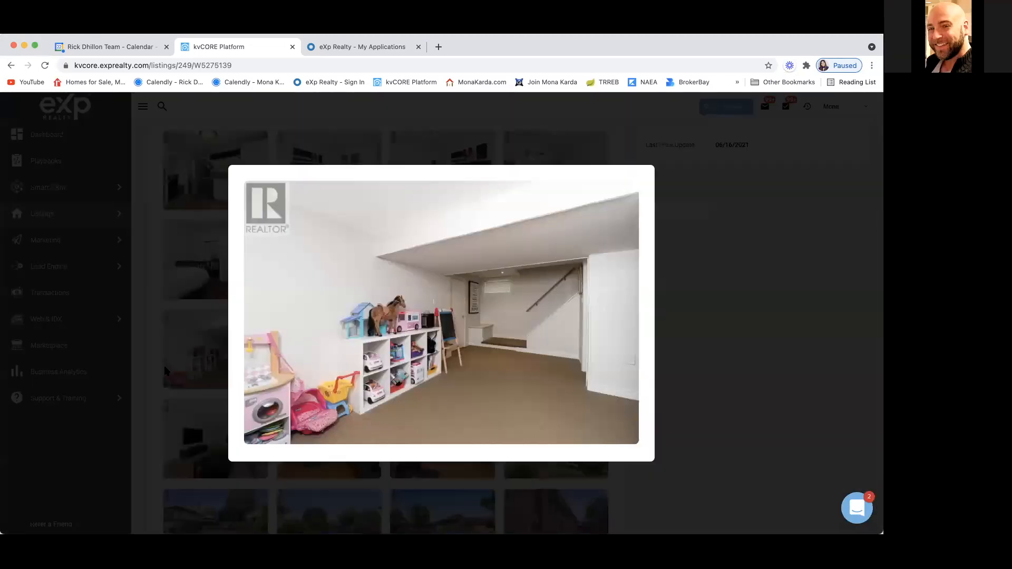
left_click(150, 377)
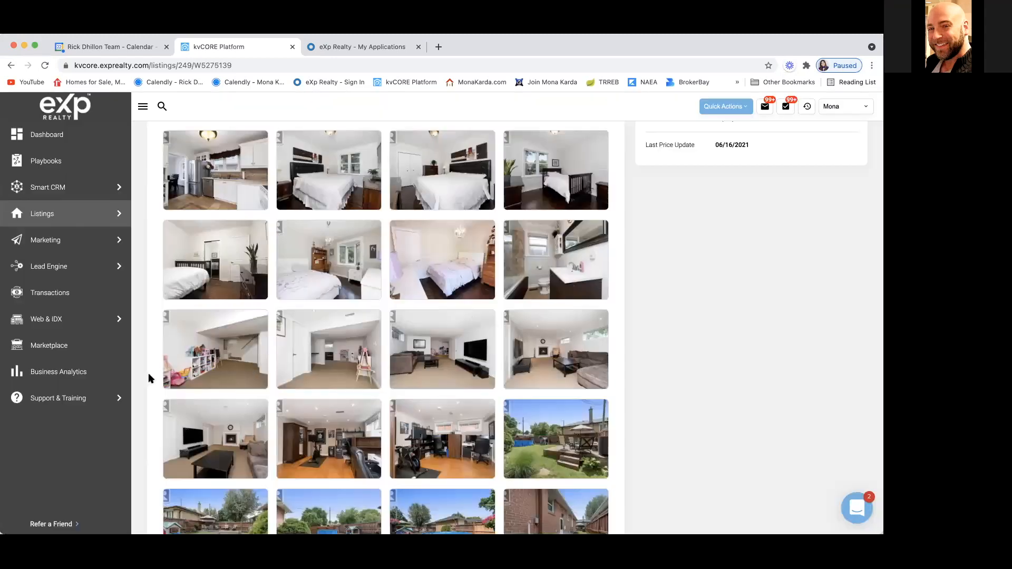
left_click(335, 373)
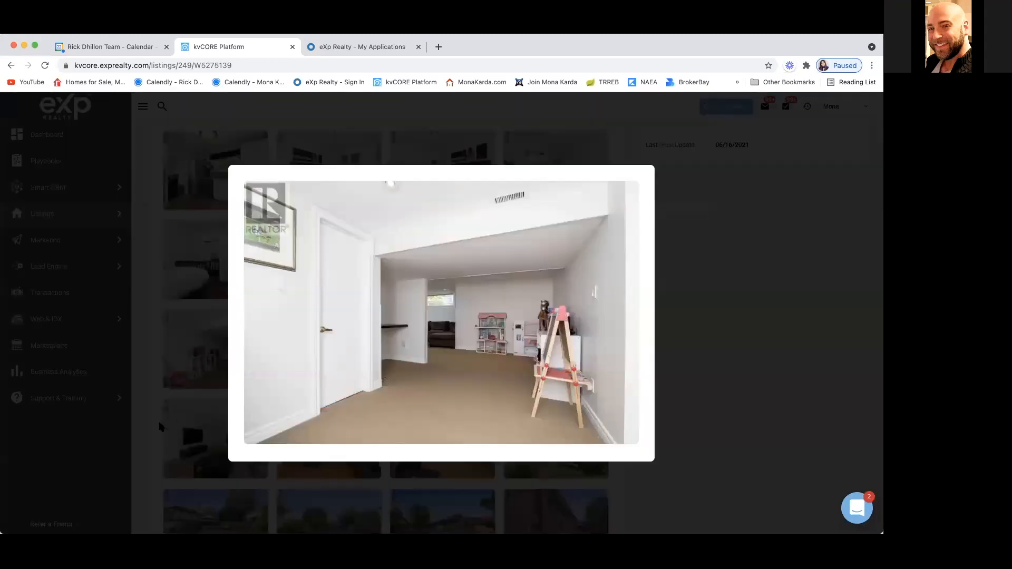
left_click(148, 431)
left_click(456, 370)
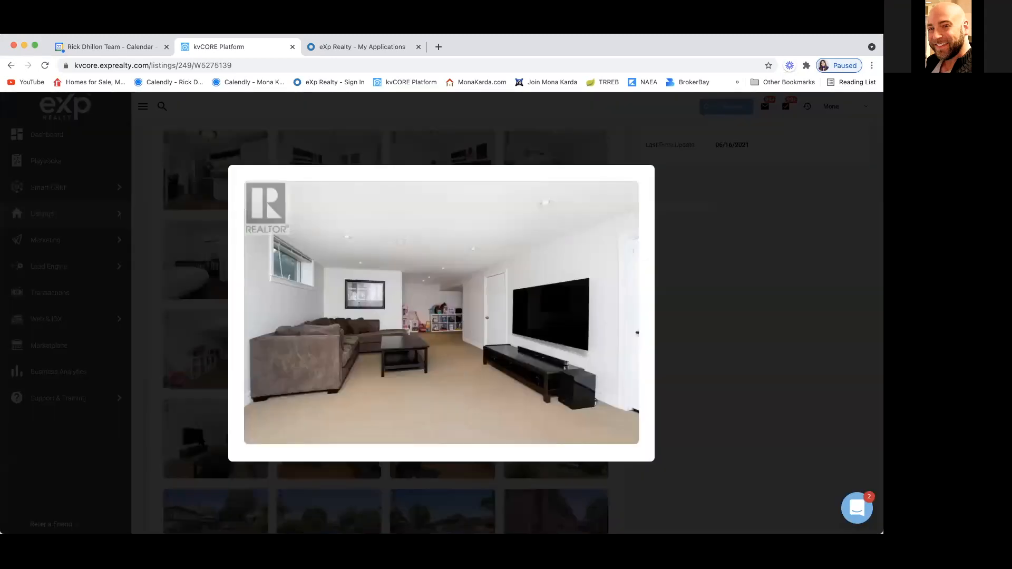
left_click(146, 460)
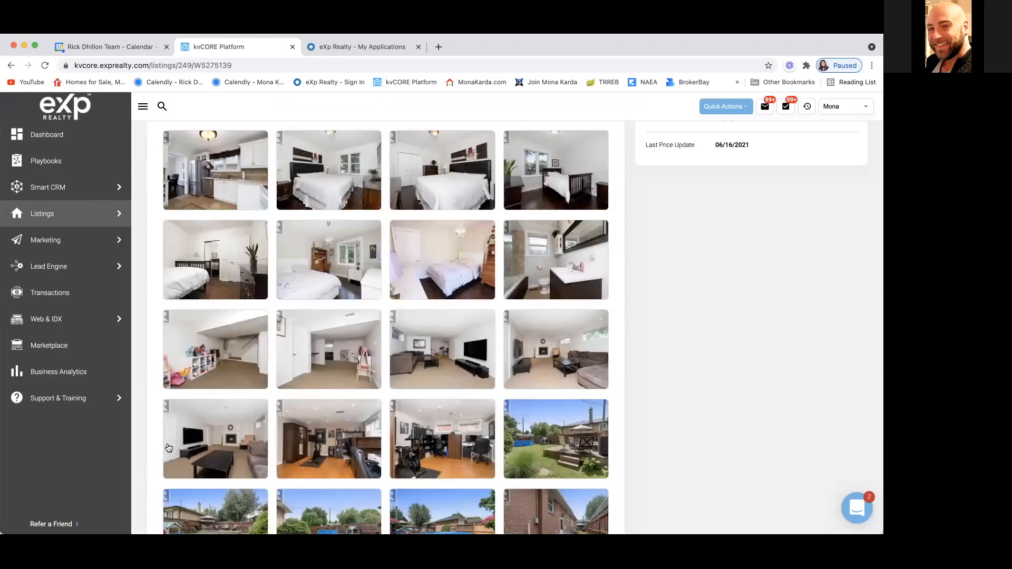
Step: Preview the two home office photos and a backyard photo enlarged
scroll(206, 456, "down", 5)
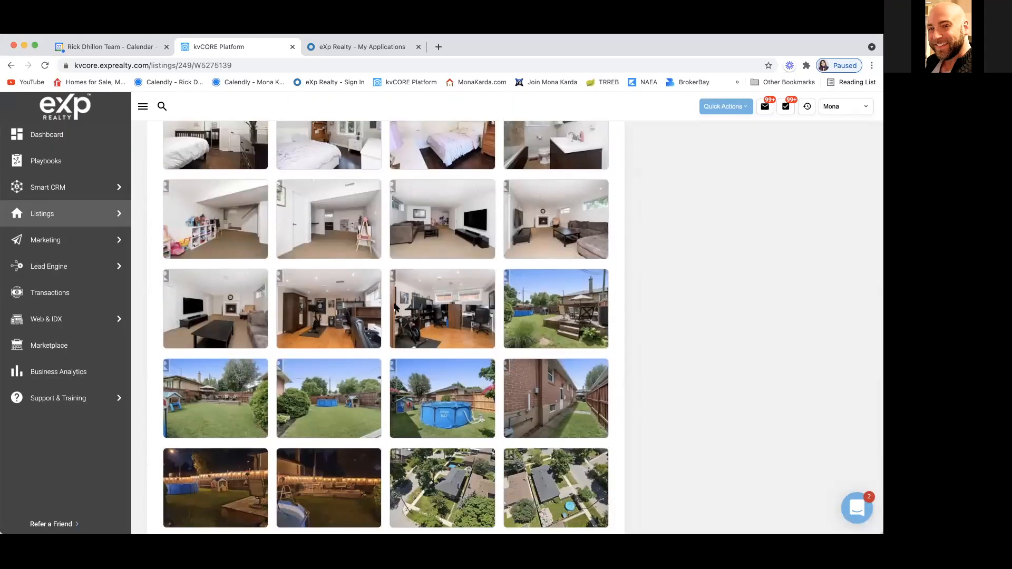
left_click(335, 329)
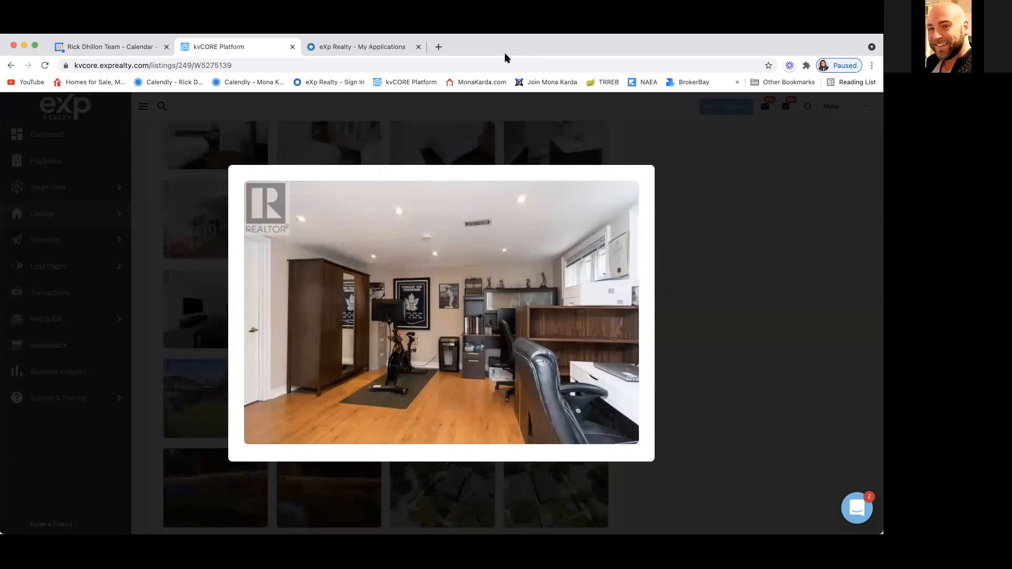
left_click(147, 379)
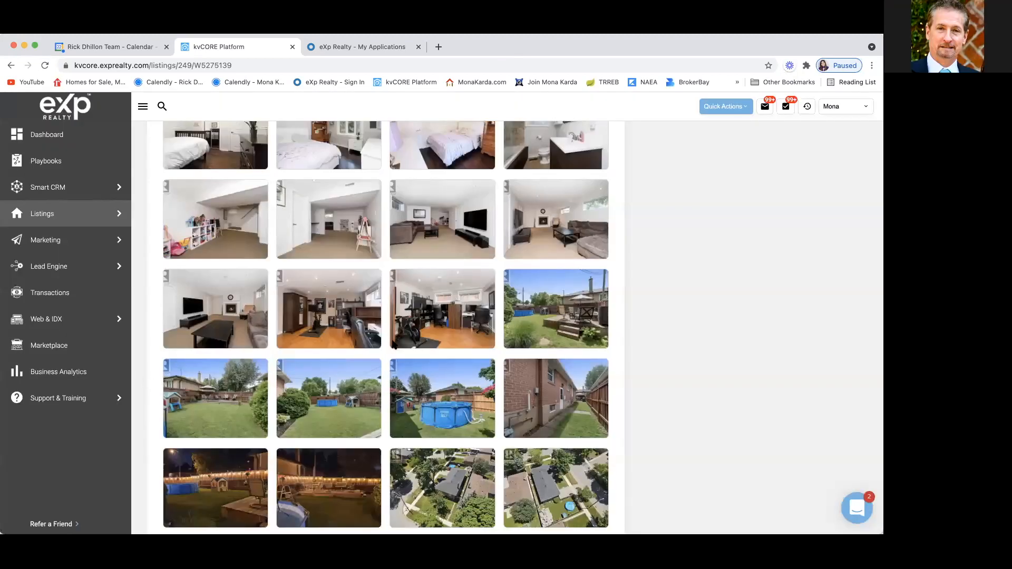
left_click(437, 329)
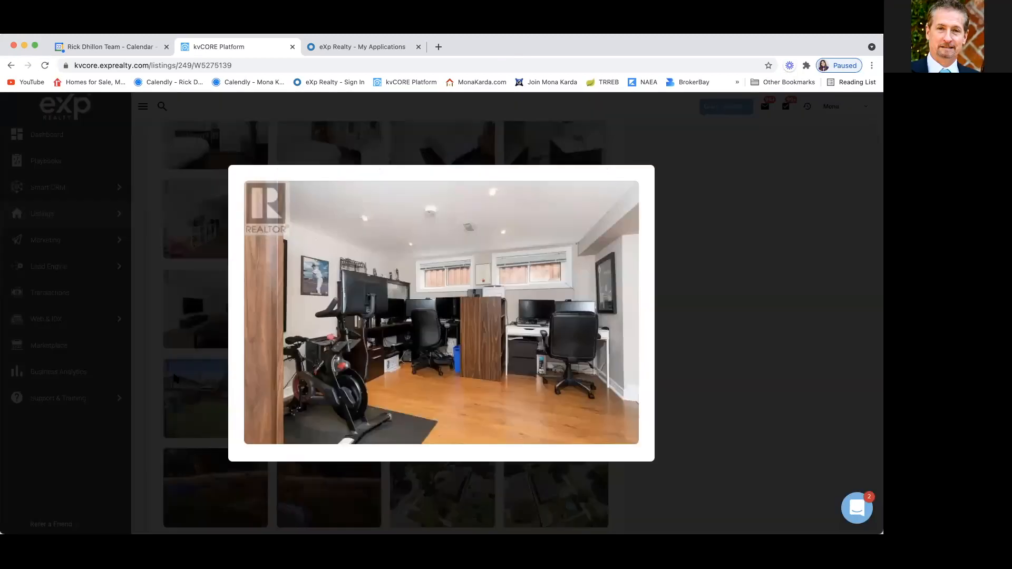
left_click(139, 407)
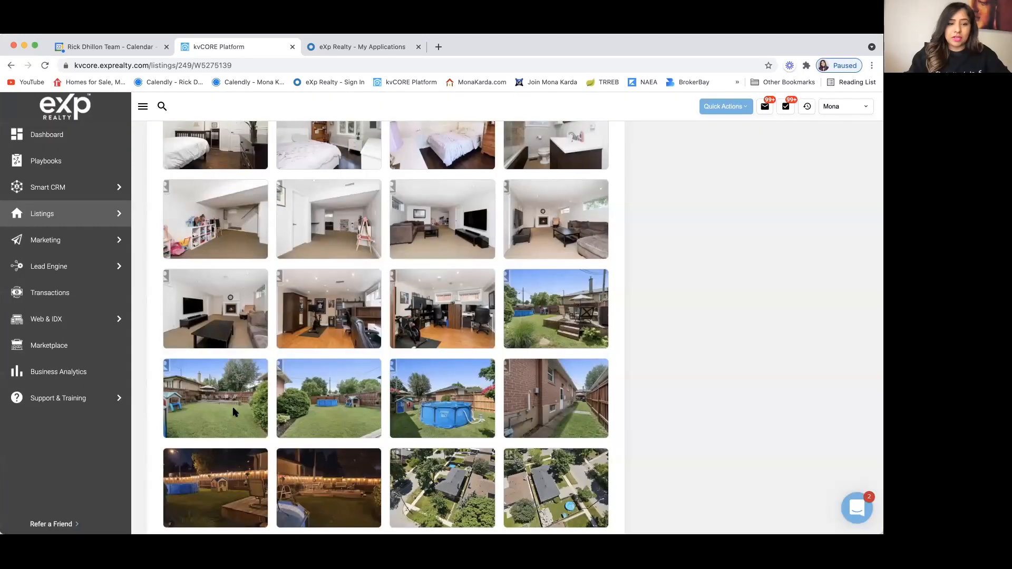
left_click(177, 424)
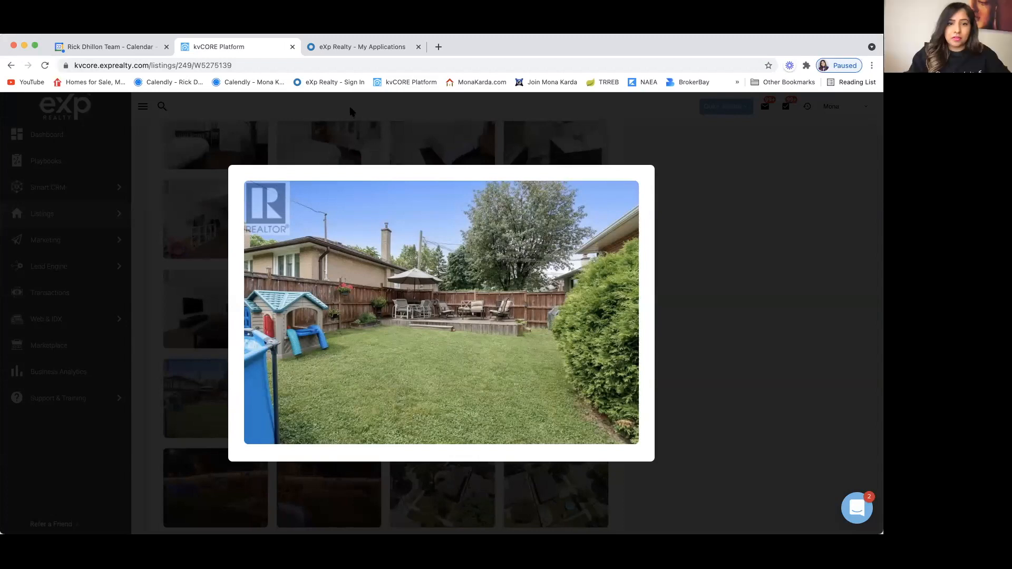
left_click(157, 328)
Step: Preview the night-time backyard and aerial photos, then return to the top of the listing
scroll(228, 431, "down", 2)
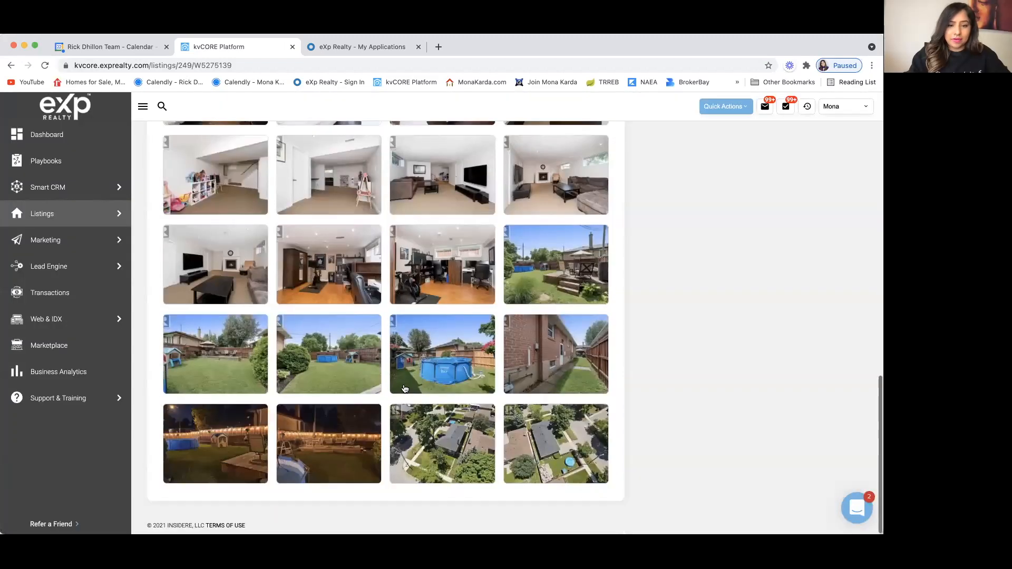
left_click(228, 431)
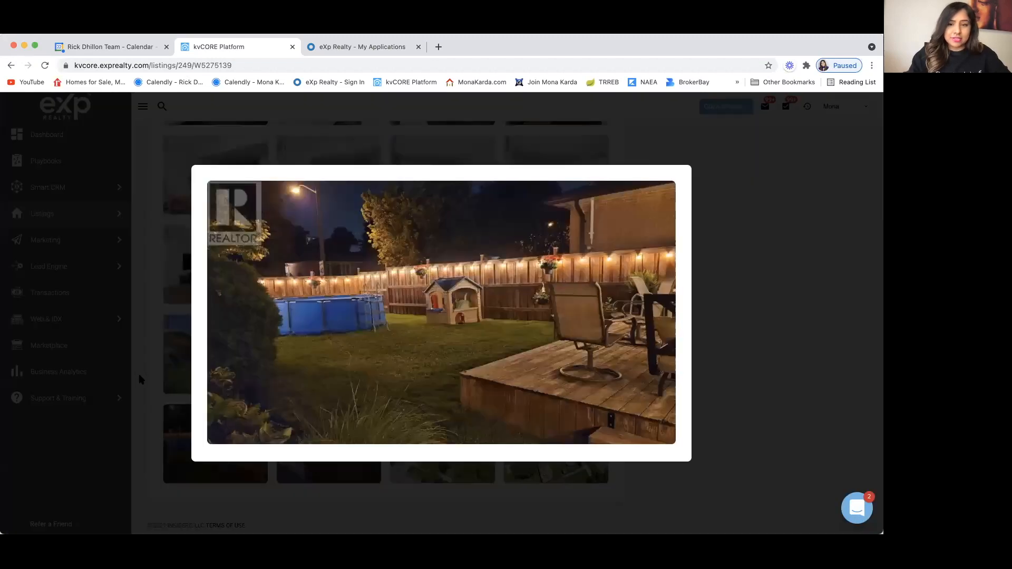
left_click(172, 375)
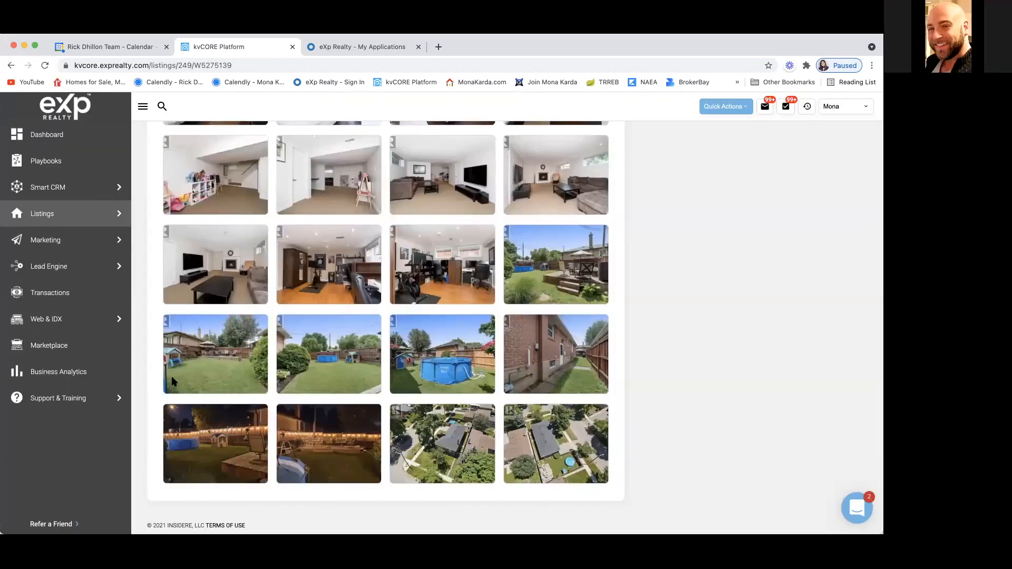
left_click(324, 450)
left_click(139, 385)
left_click(442, 435)
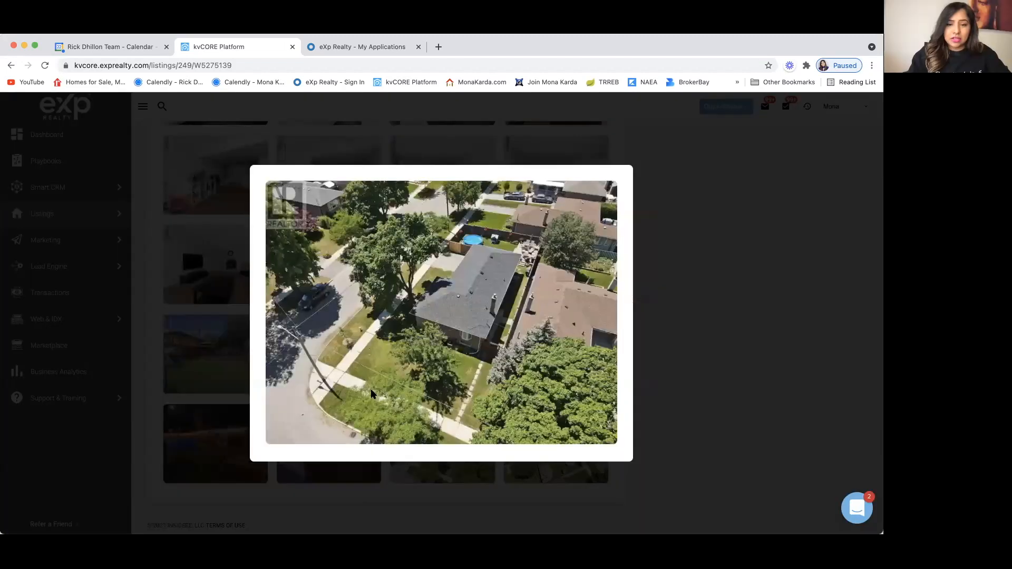
left_click(147, 359)
scroll(489, 333, "up", 10)
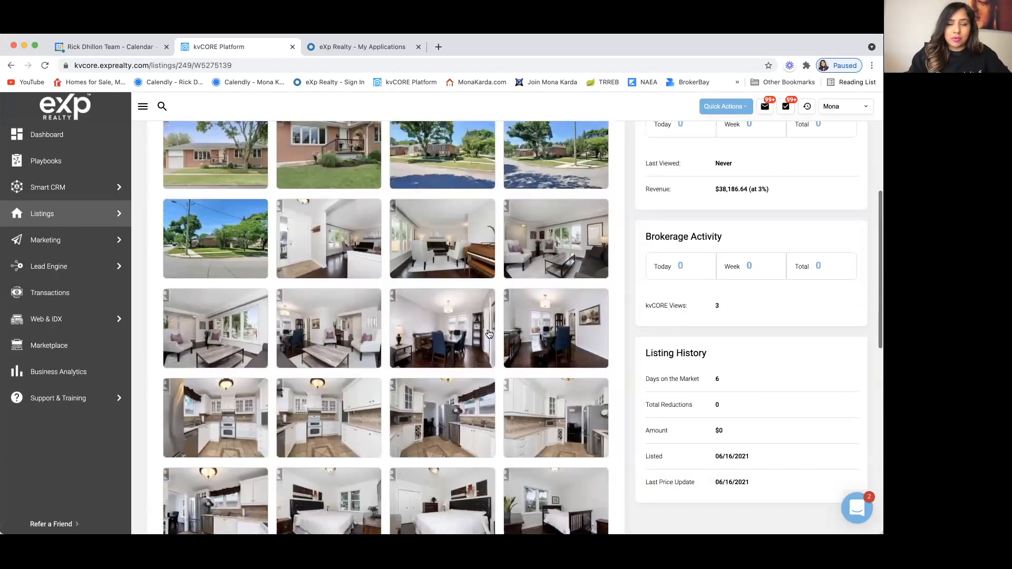
scroll(489, 334, "up", 5)
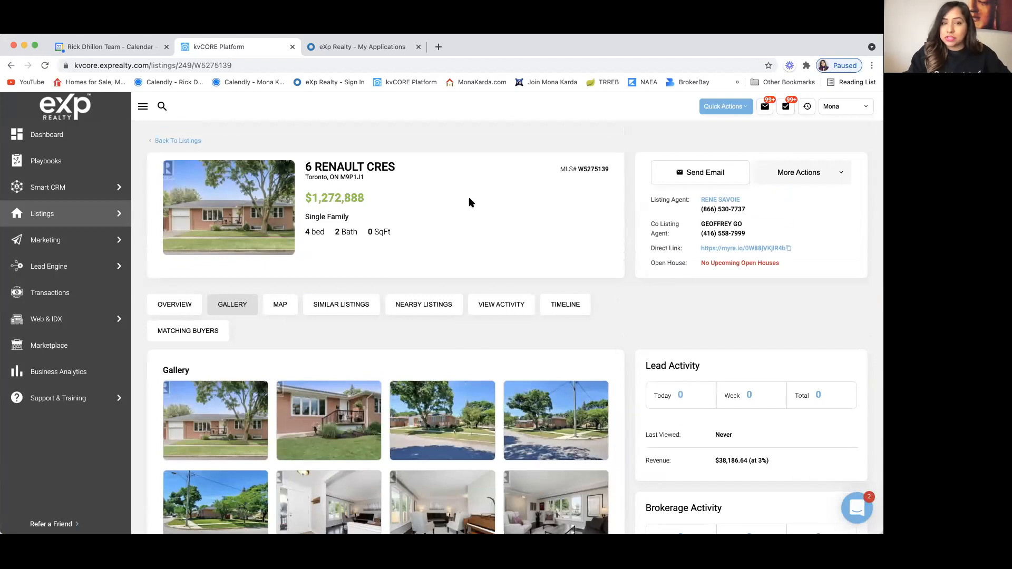
Step: Check the More Actions list, then select MLS# W5275139 in the listing header
left_click(840, 174)
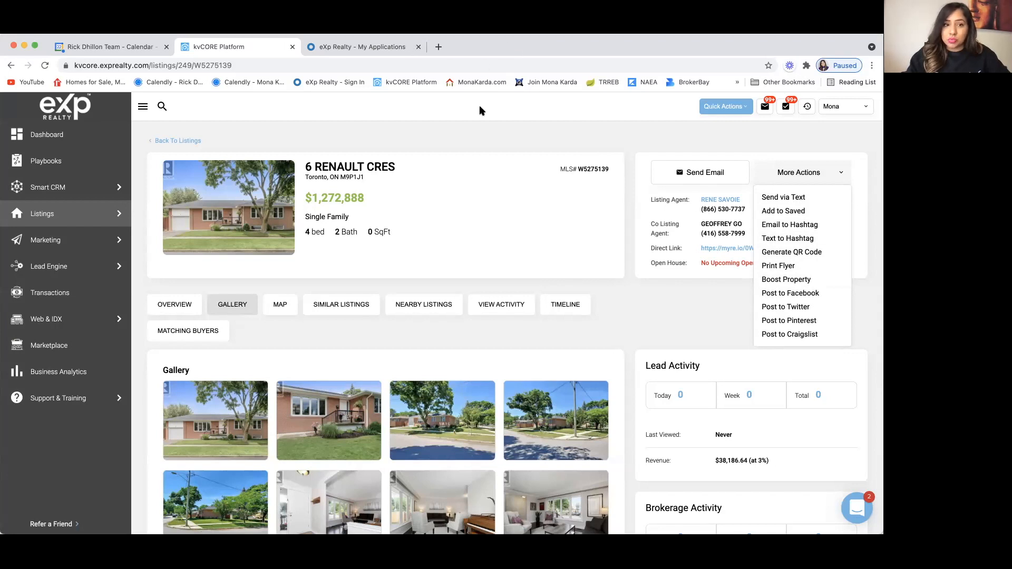
left_click(612, 169)
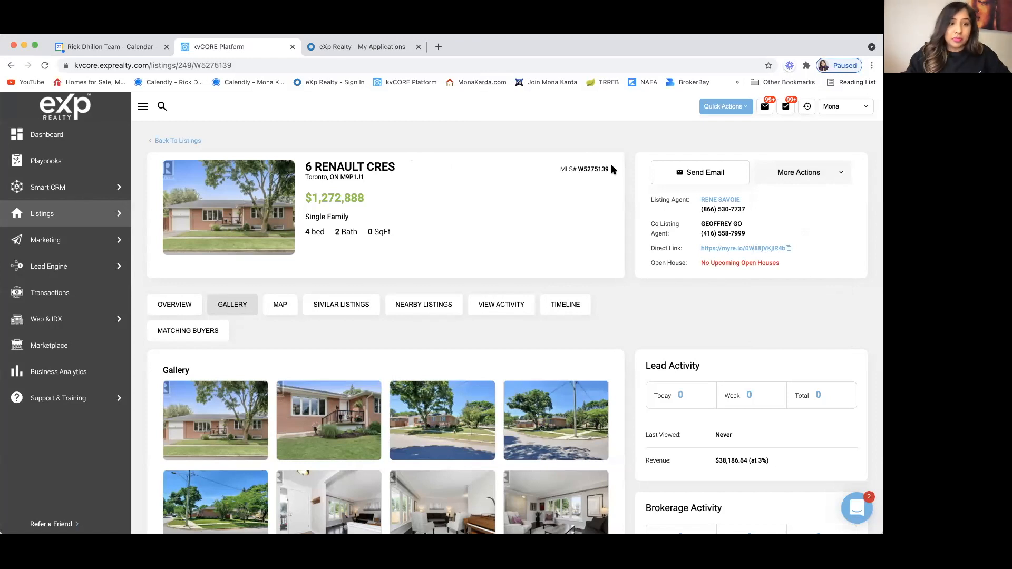
left_click_drag(610, 169, 577, 169)
key("super+c")
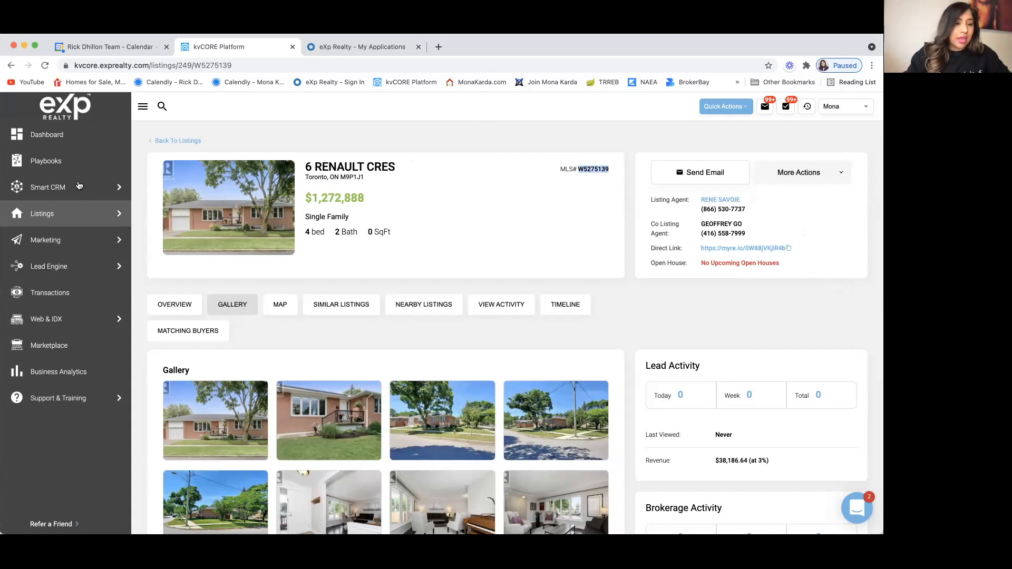
mouse_move(78, 185)
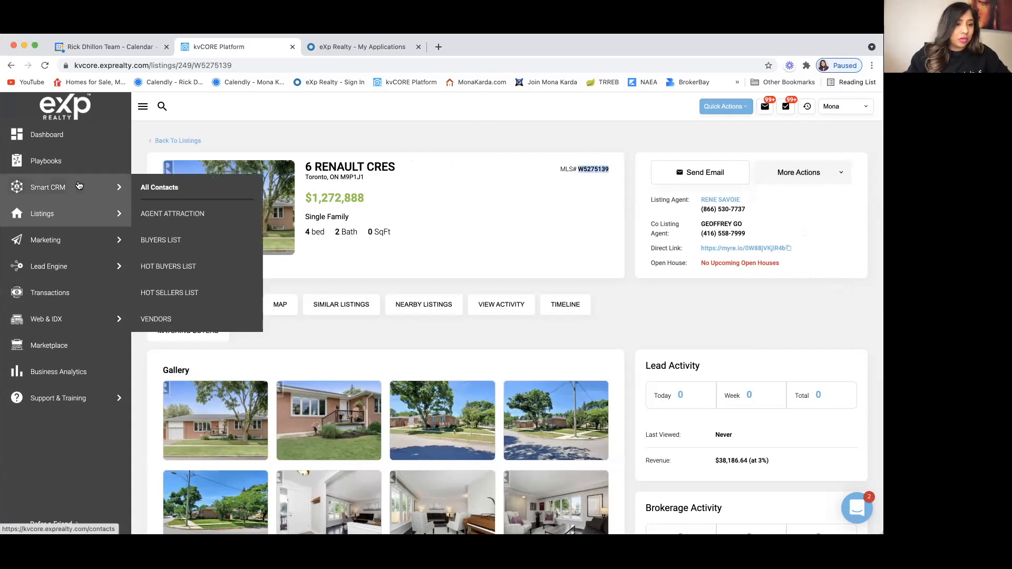
Step: Go to Playbooks and open the Promote a Listing playbook card
left_click(45, 162)
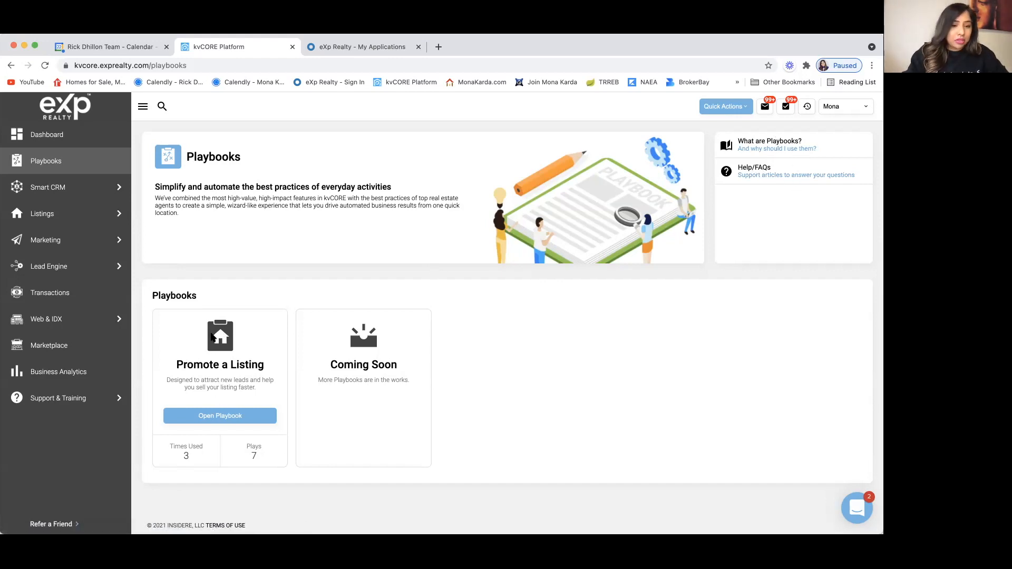
left_click(229, 417)
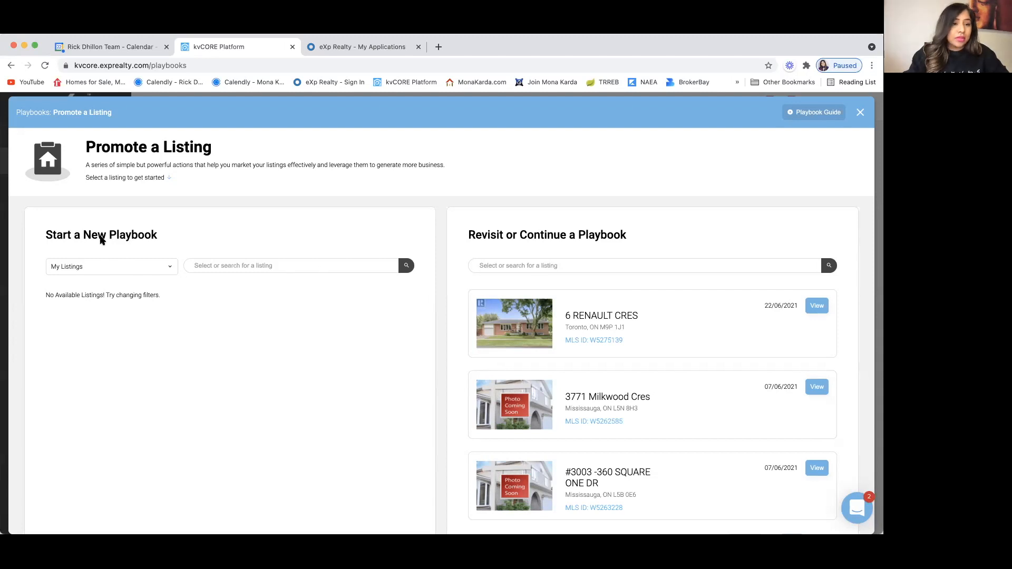
Step: Switch the listing source to eXp Realty, Brokerage - Toronto's Listings and search W5275139
left_click(67, 268)
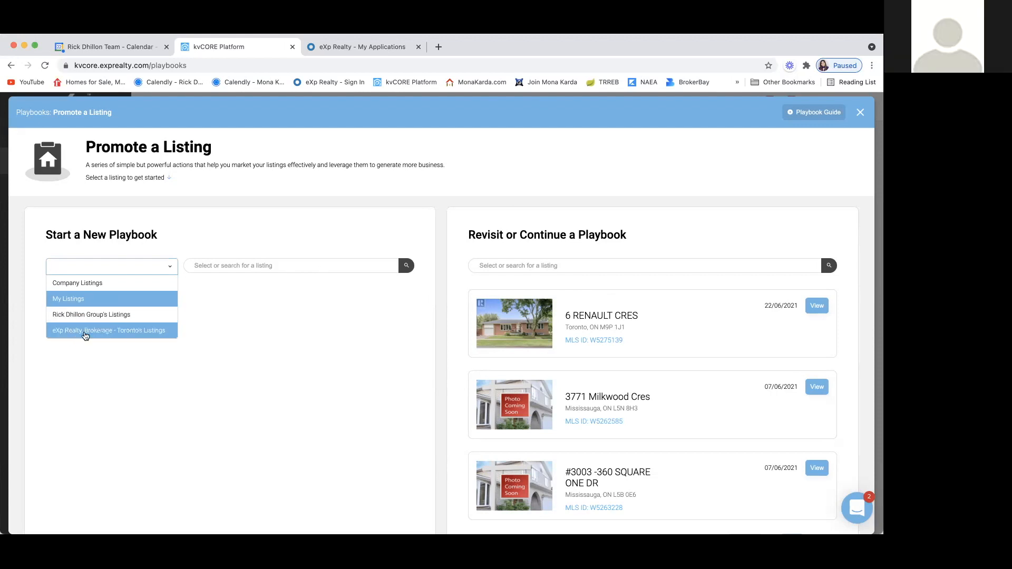
left_click(139, 372)
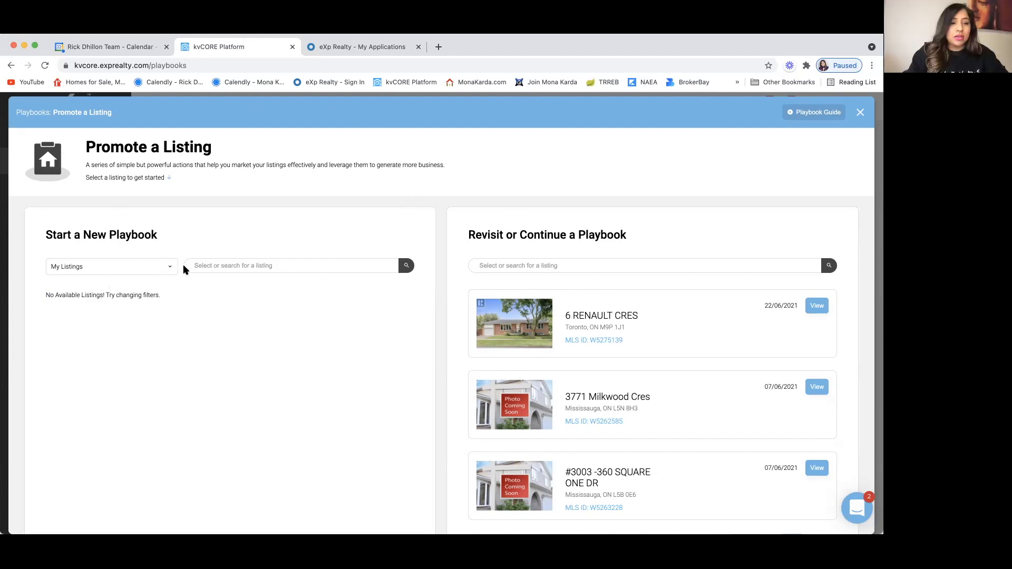
left_click(153, 265)
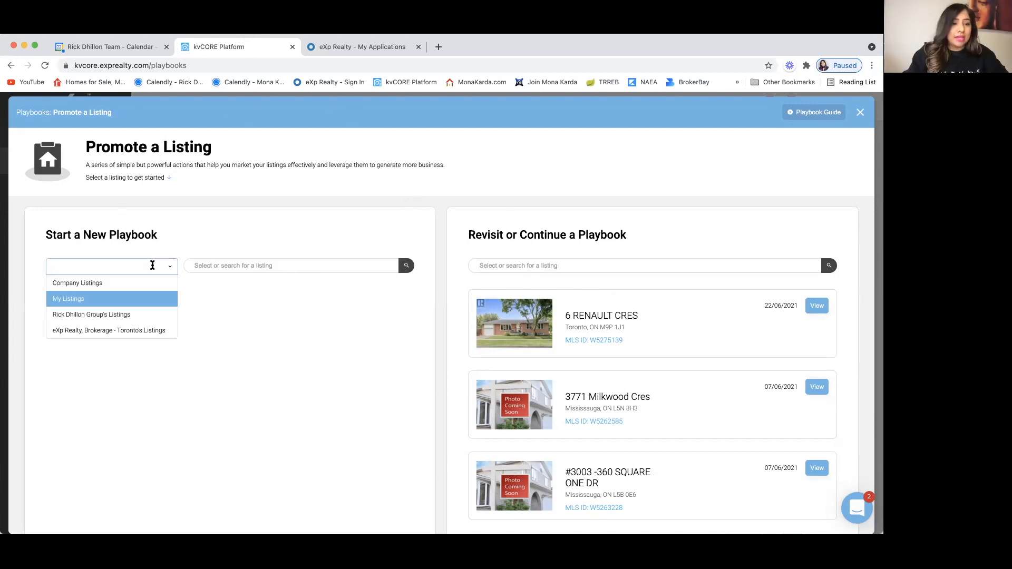
left_click(141, 331)
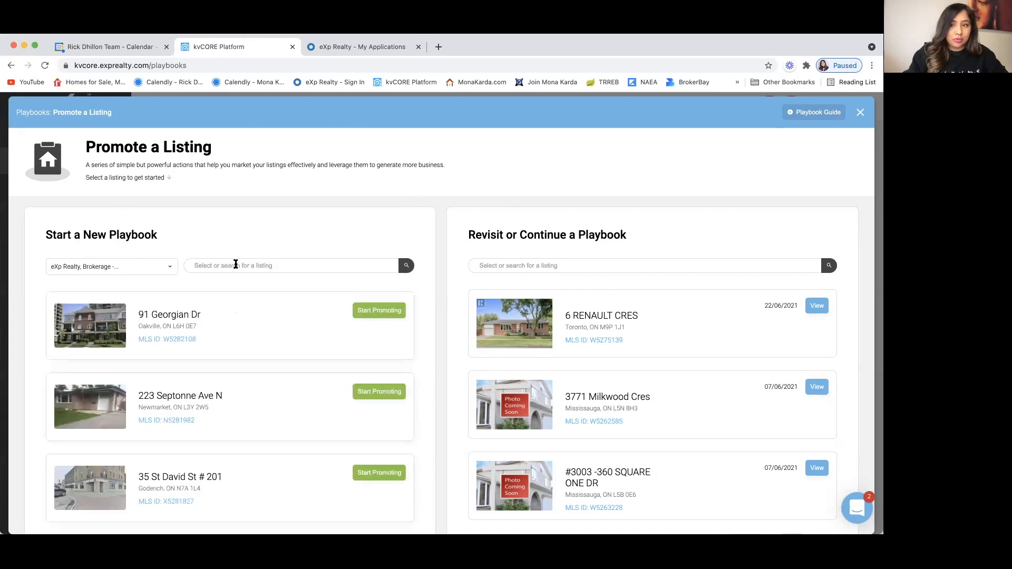
left_click(252, 264)
key("super+v")
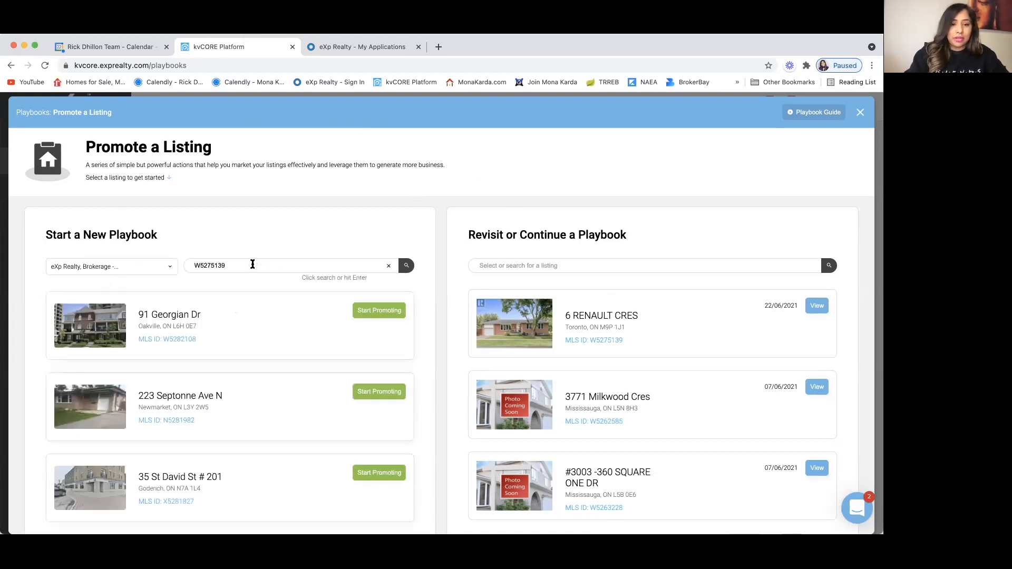
key("Return")
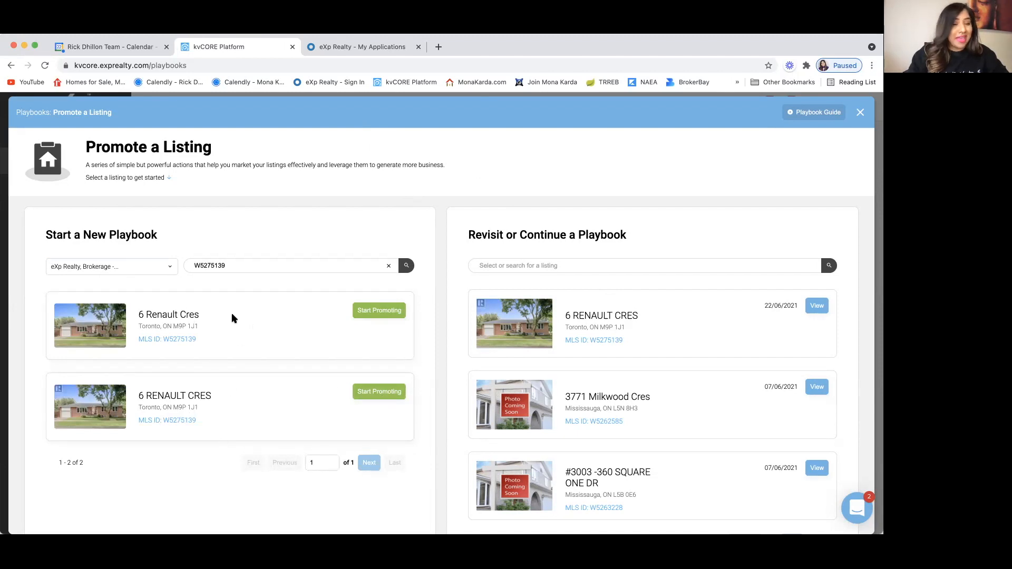
left_click(370, 394)
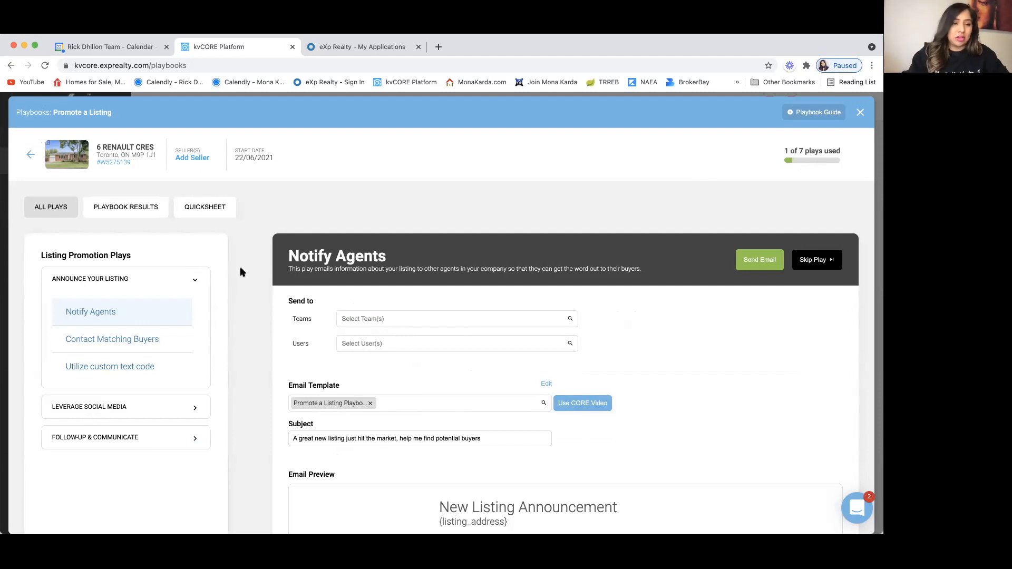
scroll(239, 271, "down", 1)
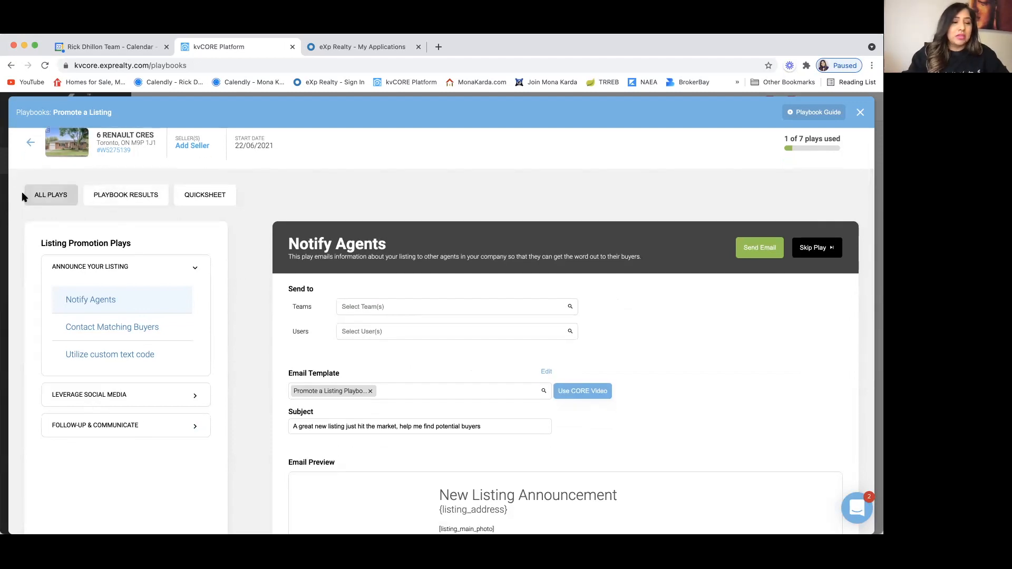
left_click(194, 397)
left_click(195, 494)
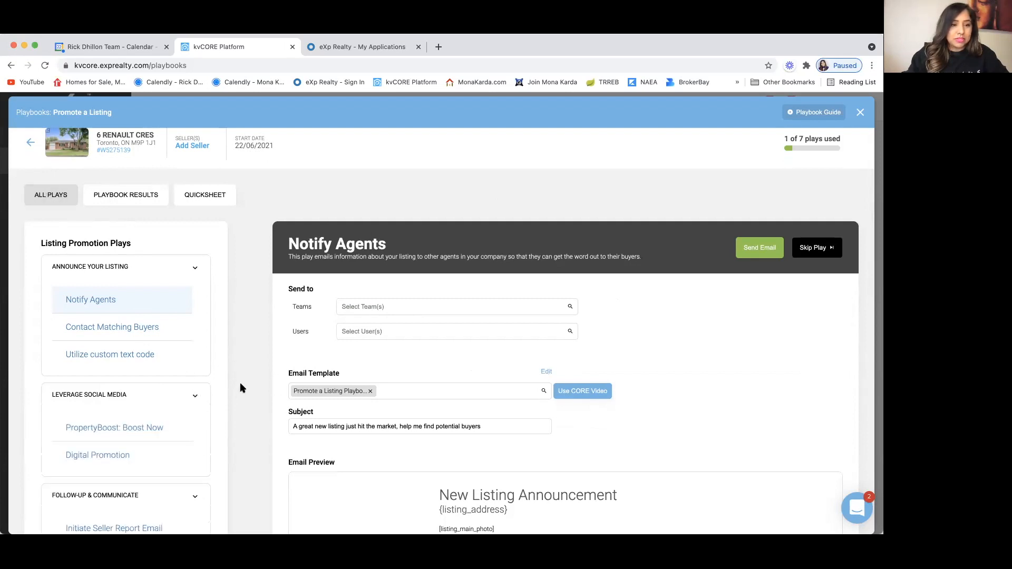
scroll(240, 387, "down", 1)
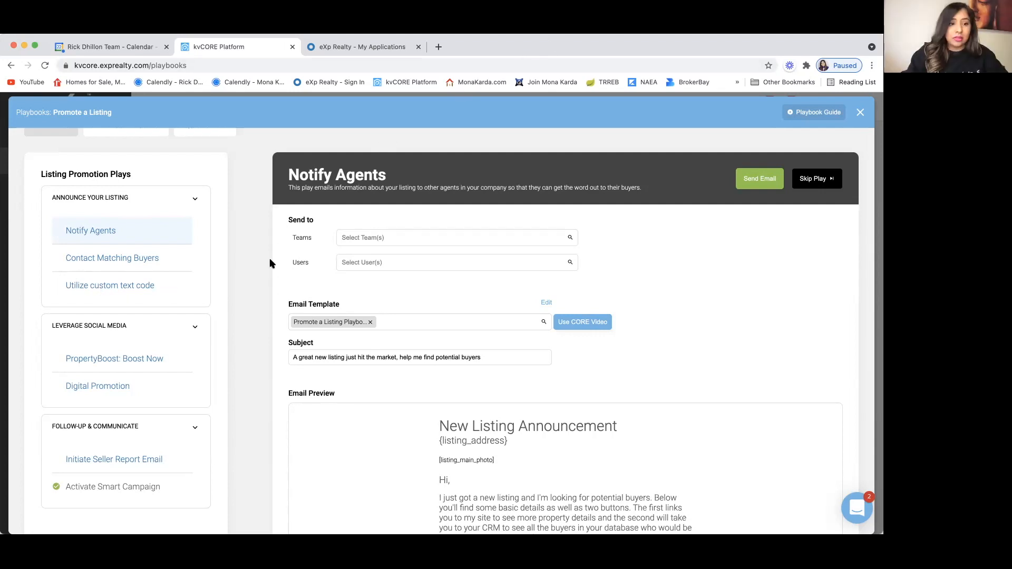
scroll(211, 330, "down", 1)
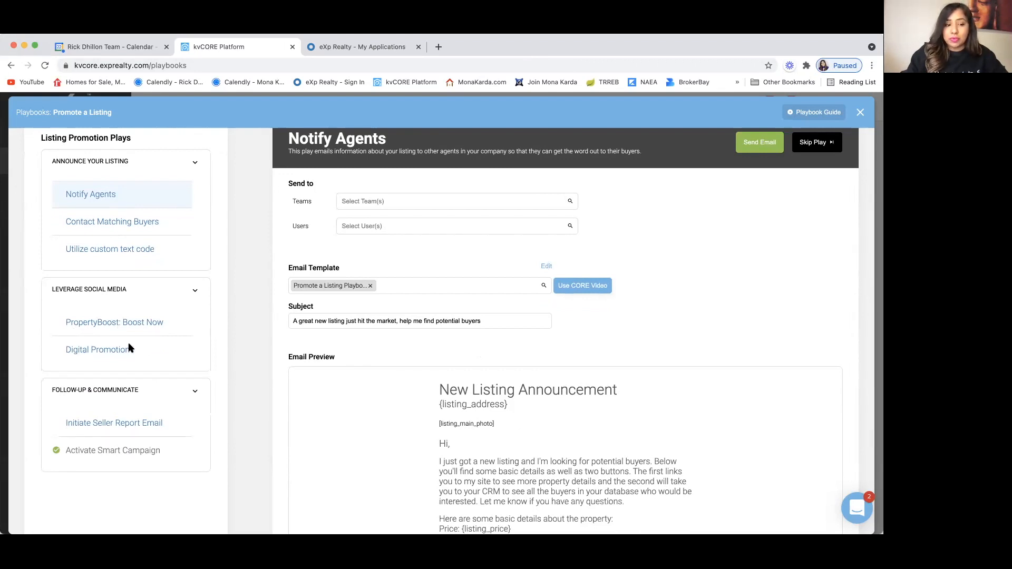
scroll(129, 348, "down", 2)
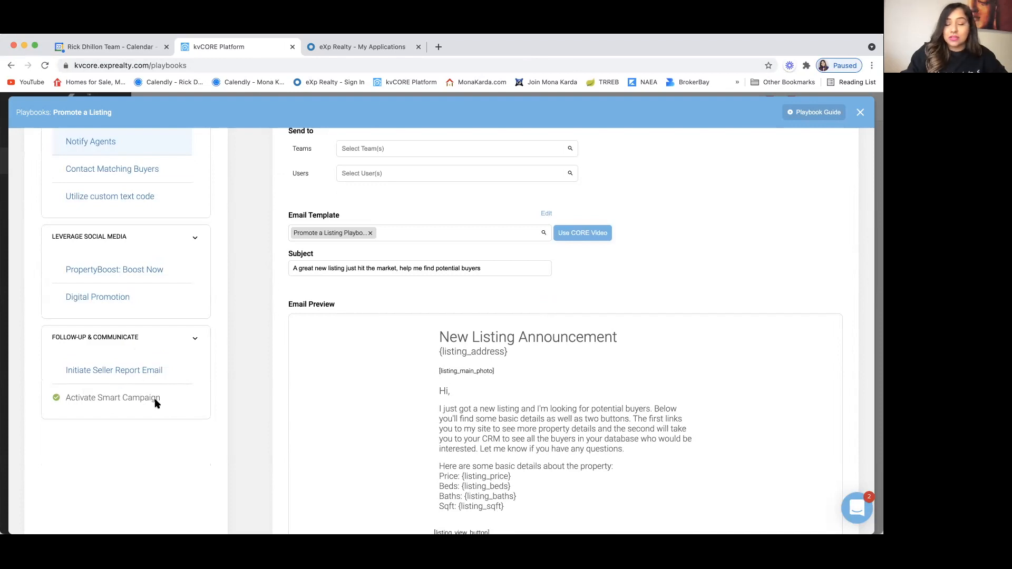
scroll(245, 356, "up", 3)
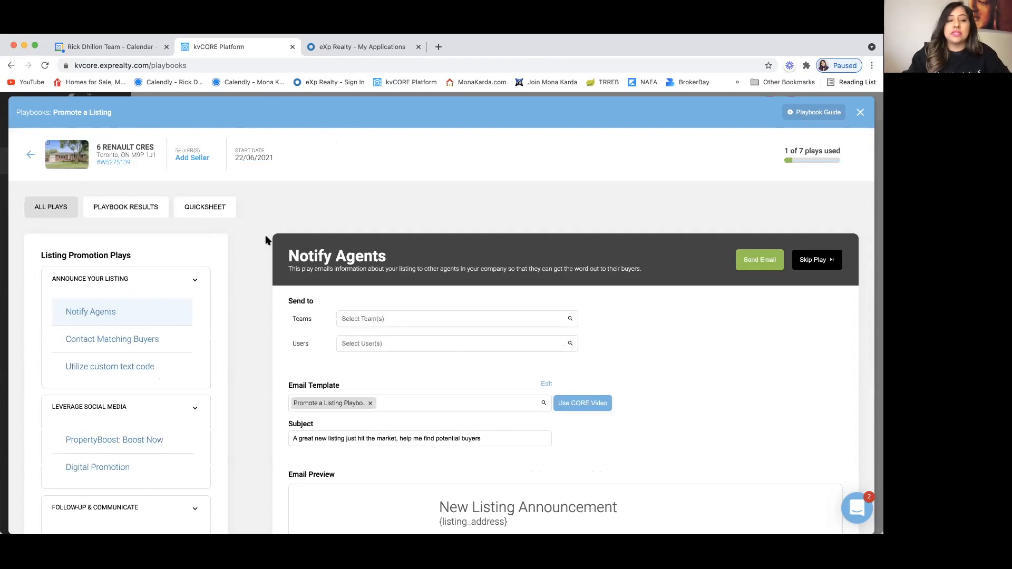
left_click(125, 207)
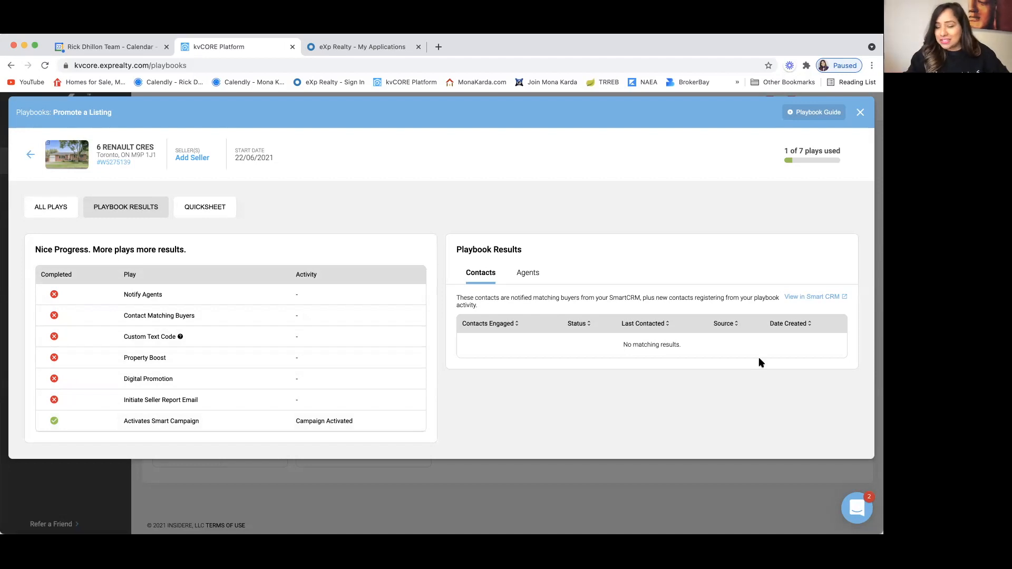
Step: Show the Quicksheet with Squeeze Page, Landing Page, Property Link and Virtual Tour links
left_click(215, 211)
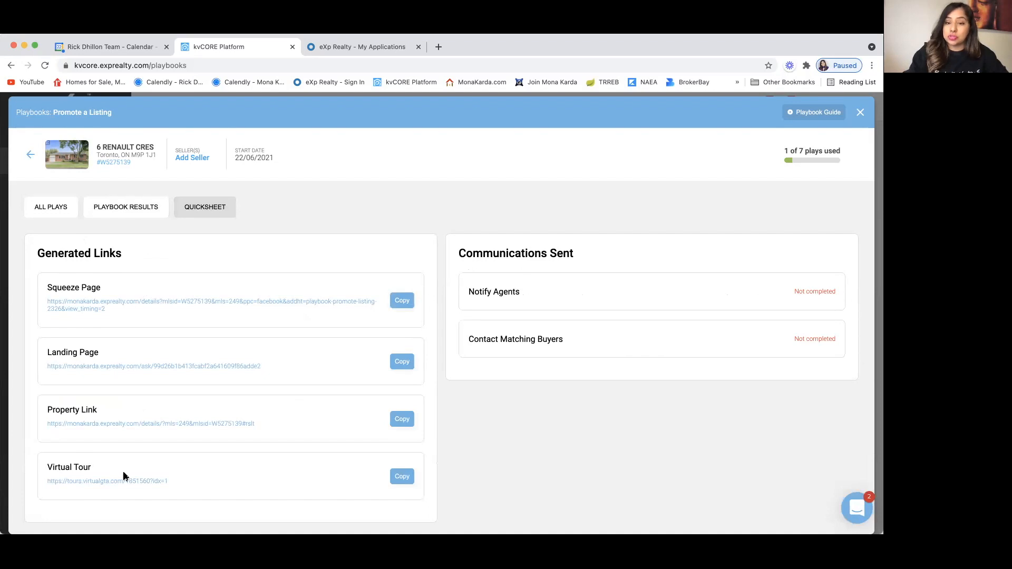
scroll(260, 451, "down", 1)
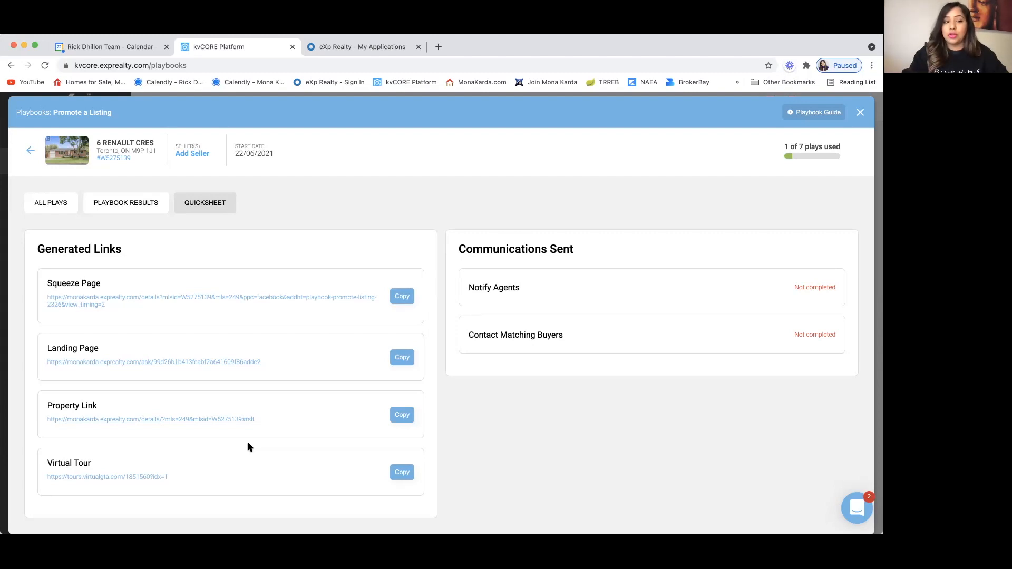
Step: Back in All Plays, expand Leverage Social Media and Follow-Up & Communicate, then read the Notify Agents email
left_click(51, 204)
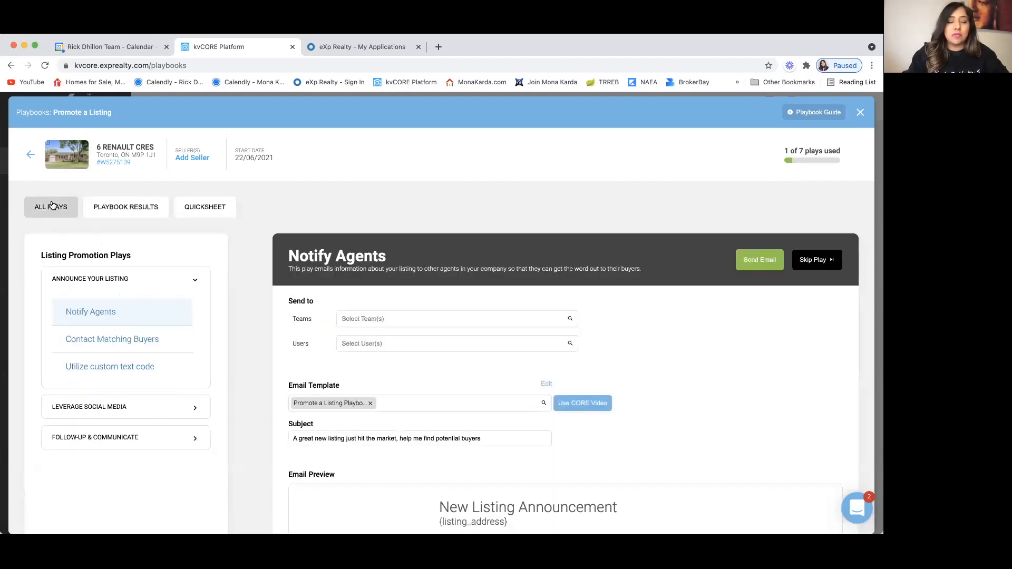
scroll(198, 232, "down", 3)
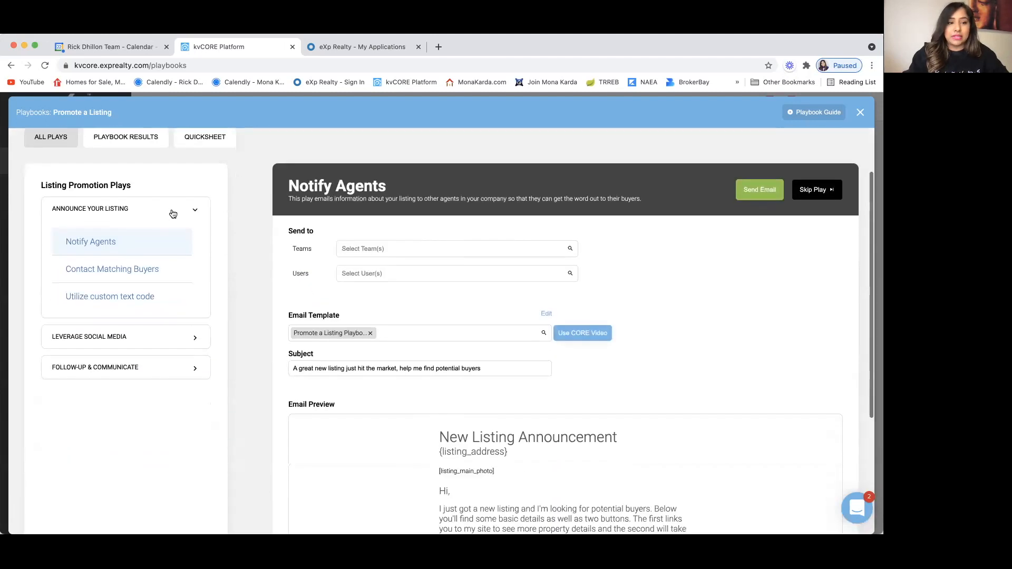
left_click(195, 337)
left_click(195, 439)
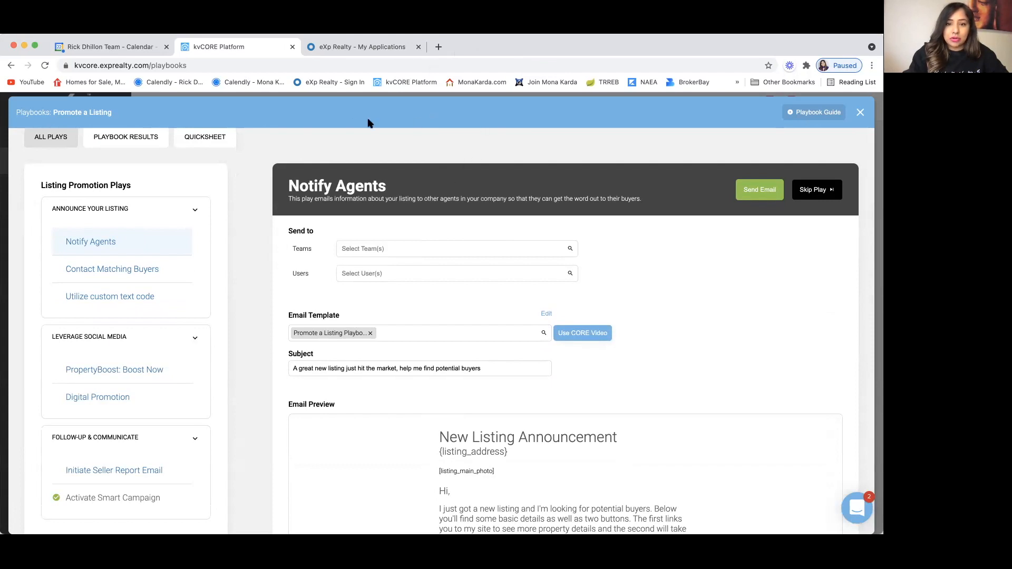
scroll(250, 304, "down", 3)
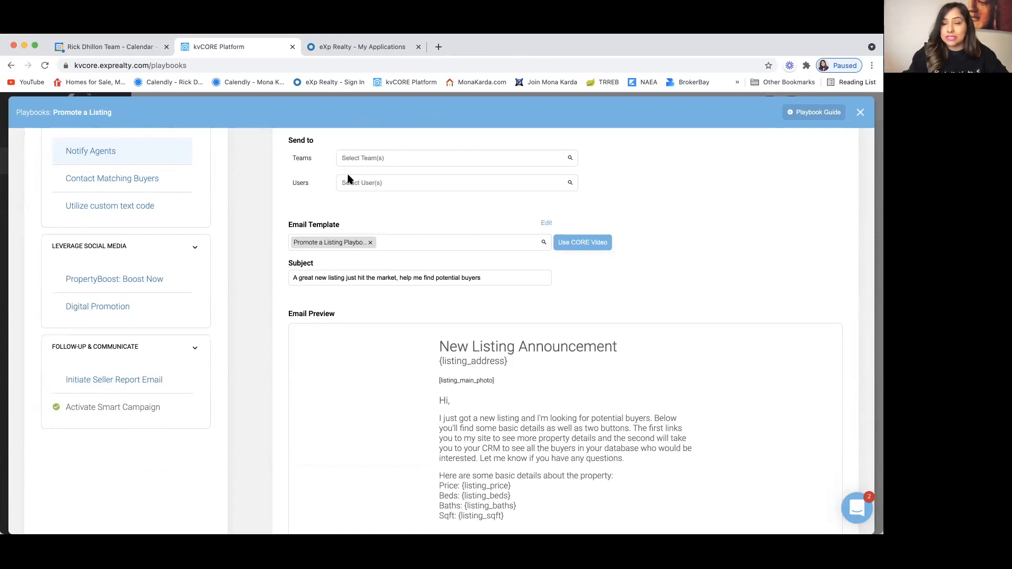
scroll(271, 282, "down", 2)
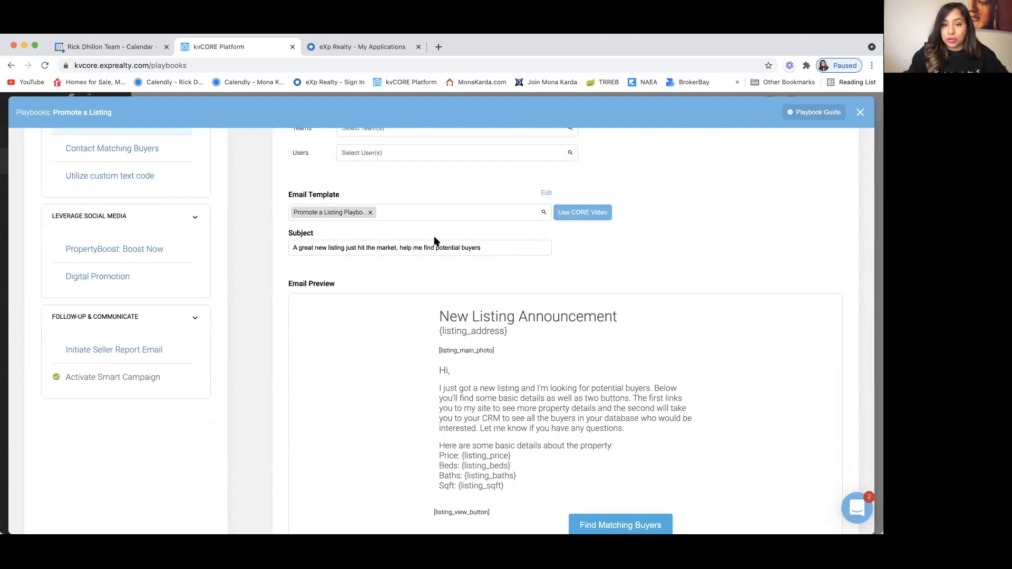
left_click(547, 195)
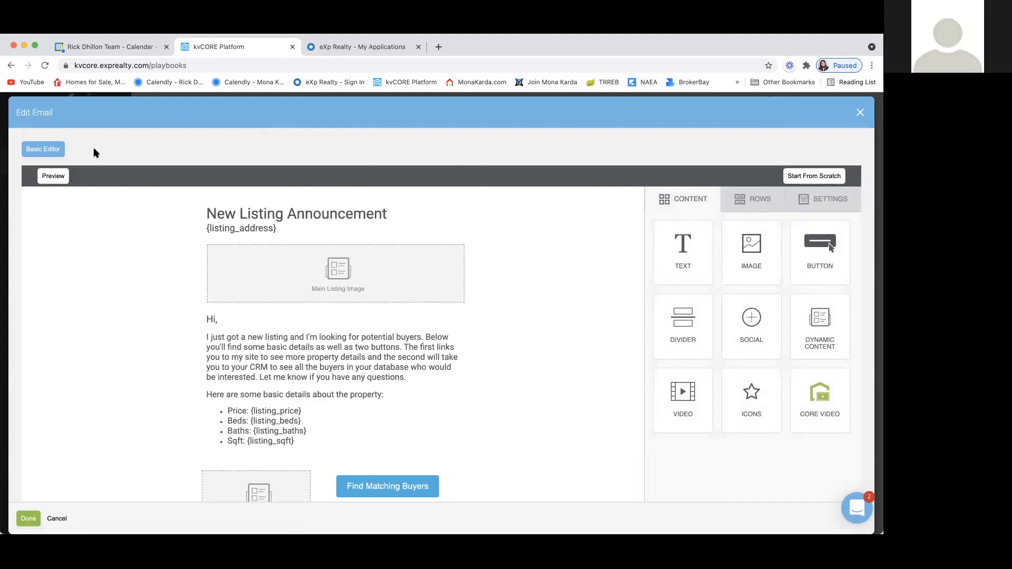
scroll(148, 297, "down", 1)
scroll(148, 298, "up", 1)
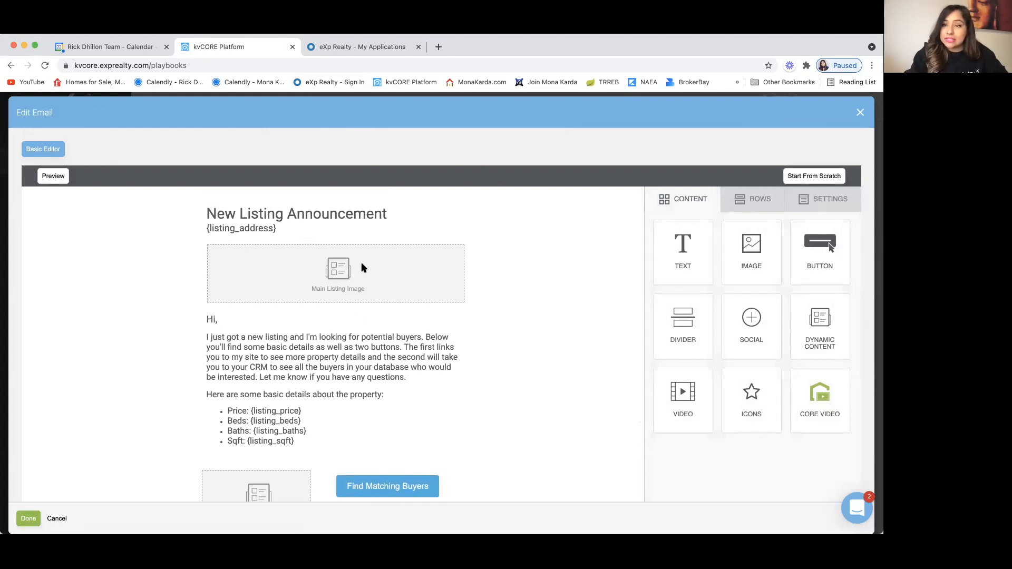
scroll(141, 444, "down", 2)
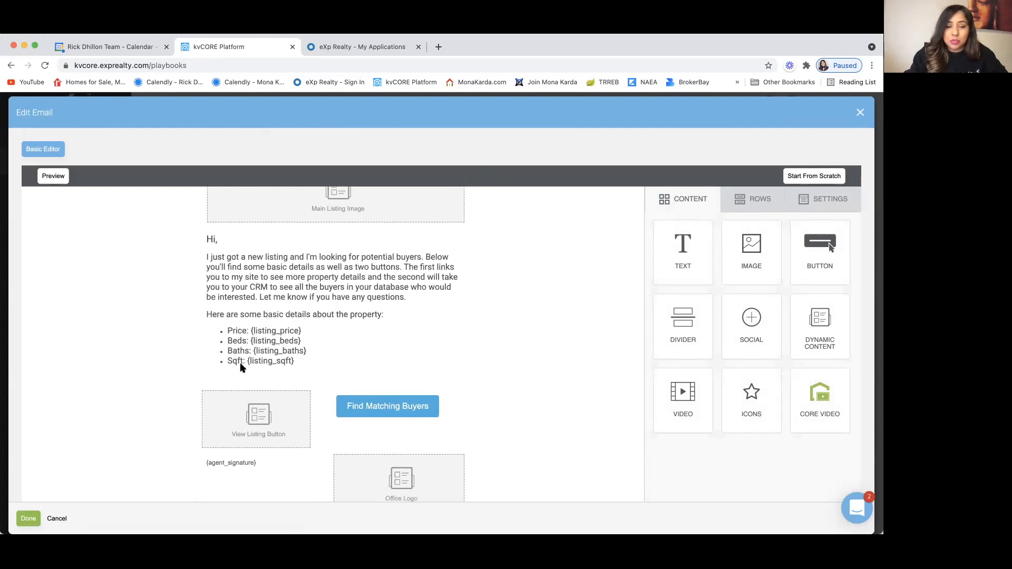
scroll(169, 395, "down", 3)
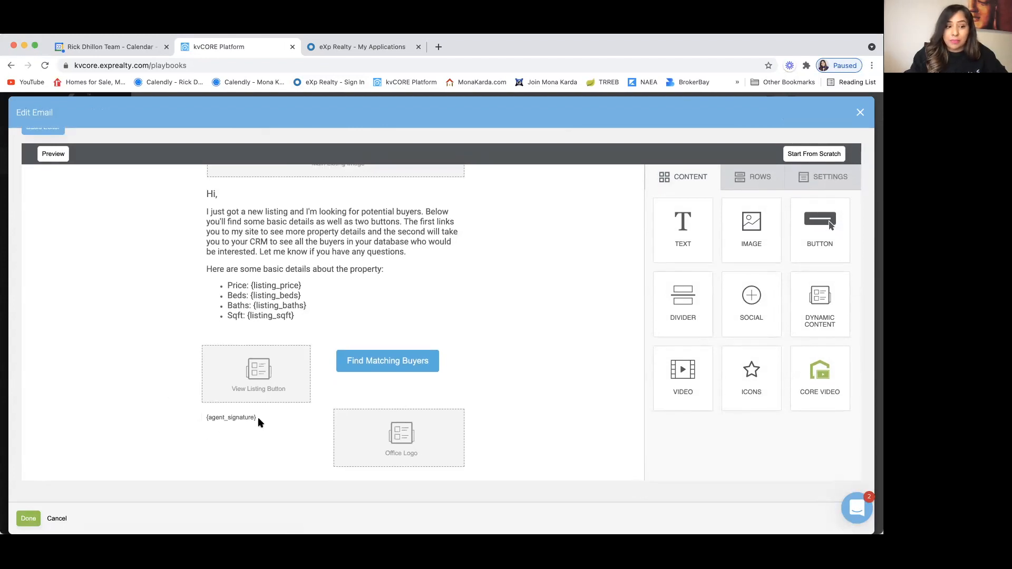
left_click(58, 519)
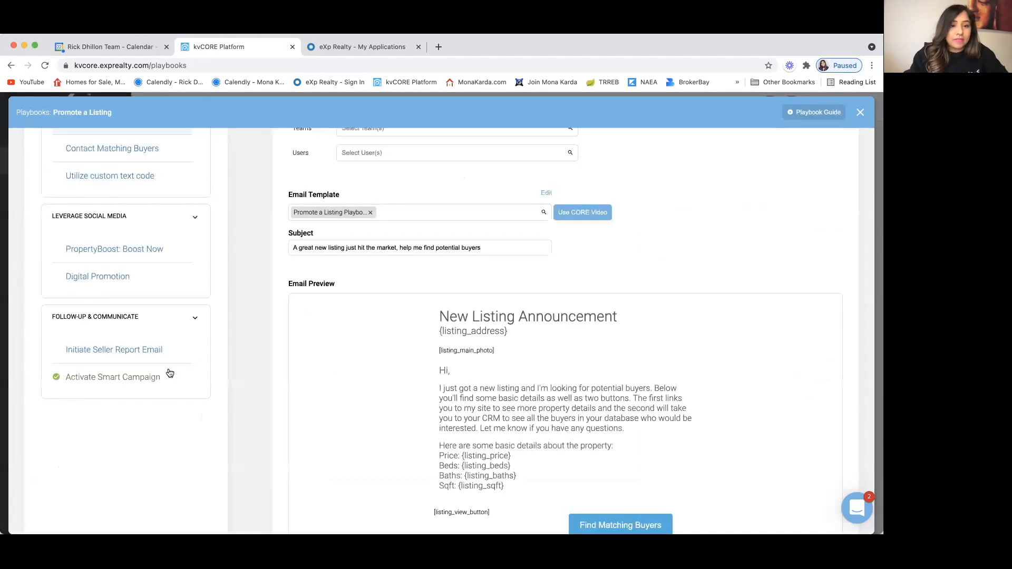
scroll(177, 244, "up", 2)
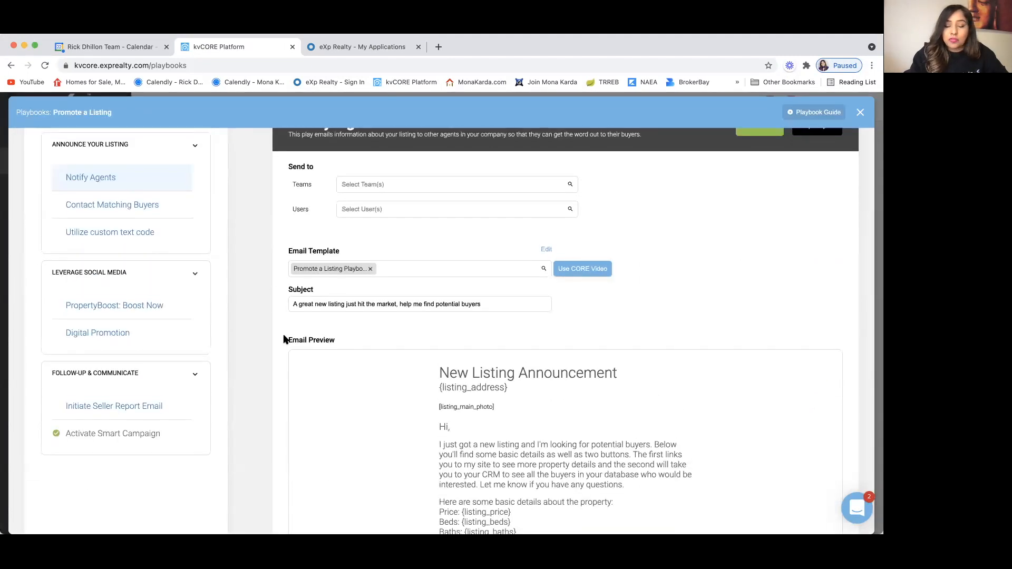
scroll(284, 339, "down", 2)
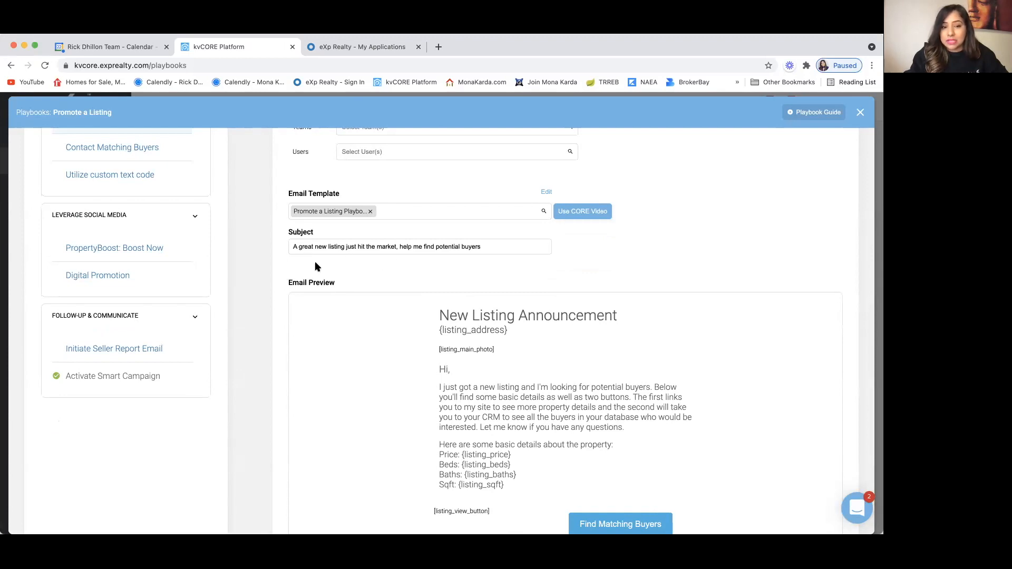
scroll(289, 262, "up", 3)
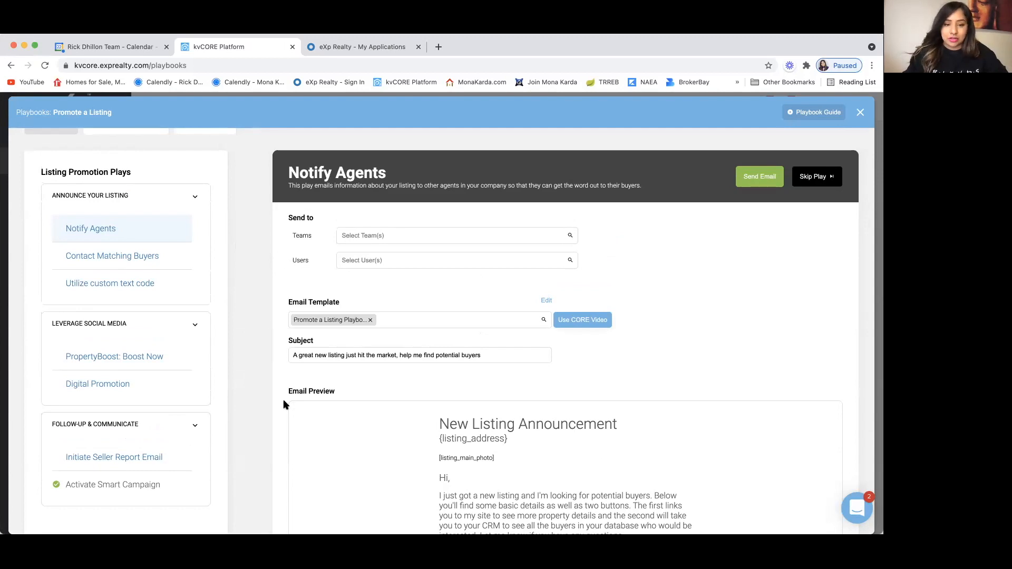
scroll(281, 416, "down", 3)
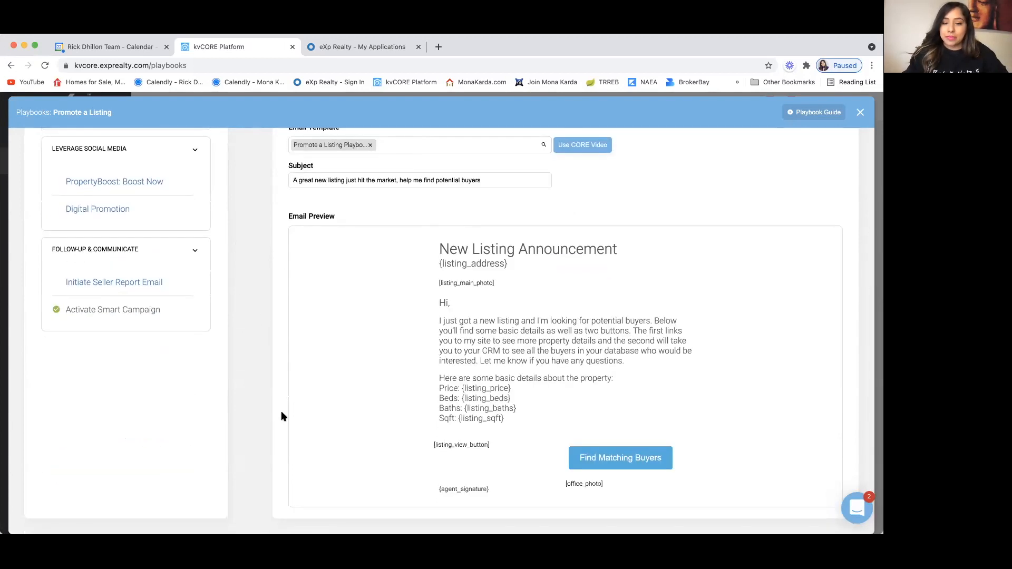
scroll(281, 416, "up", 3)
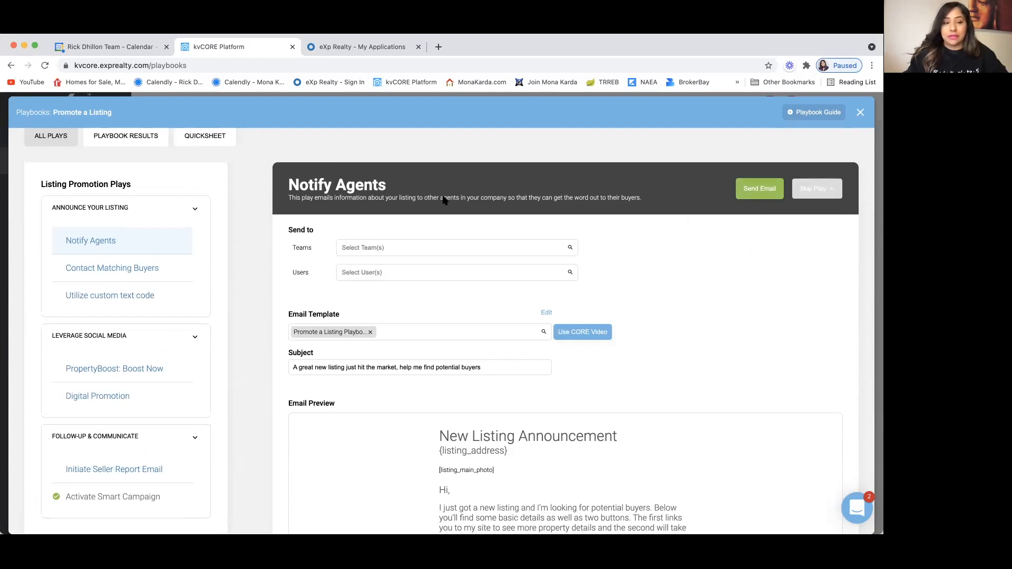
Step: Open the Contact Matching Buyers play and switch its Send to audience to Custom List
left_click(103, 268)
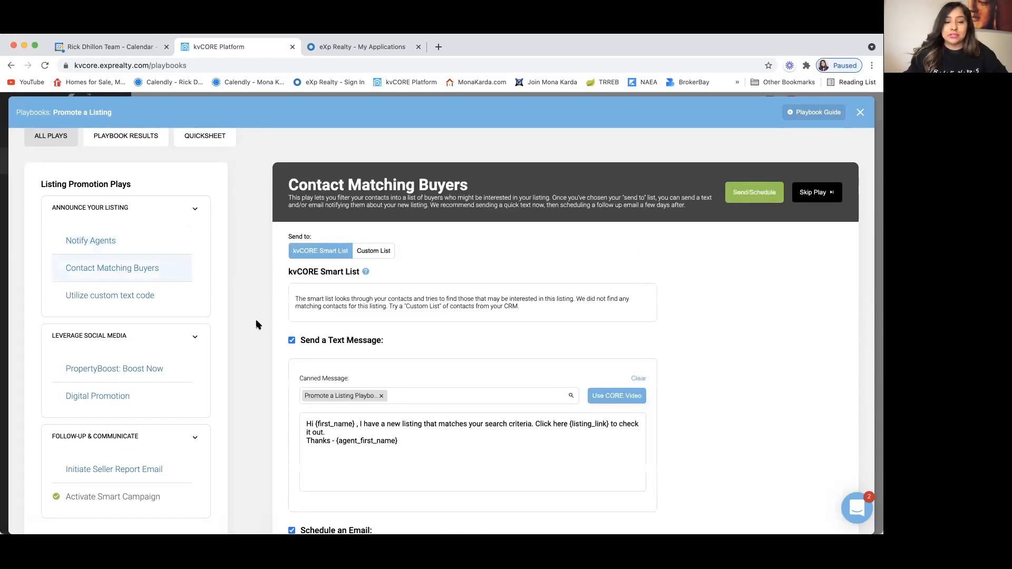
scroll(262, 342, "down", 3)
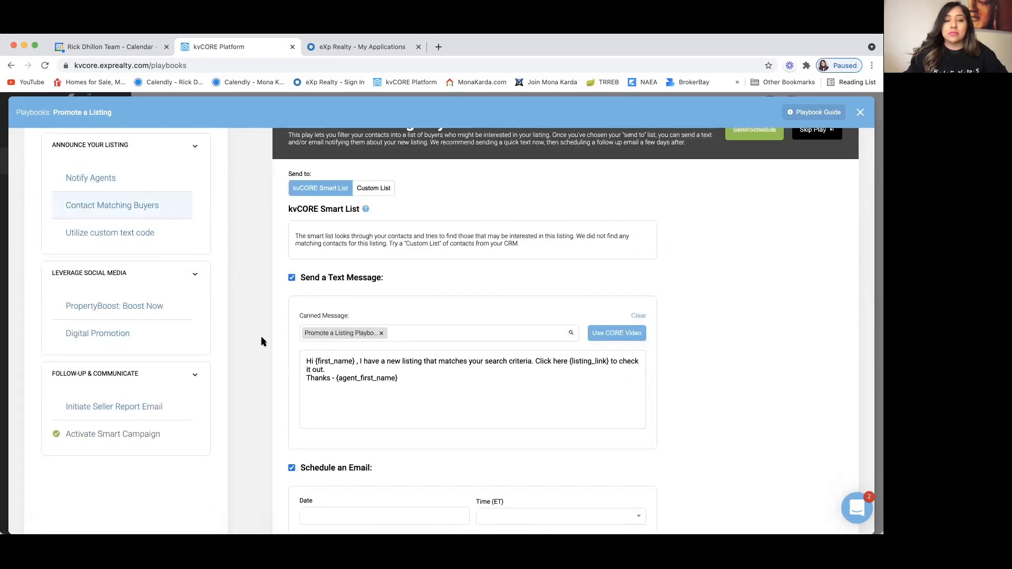
scroll(262, 342, "down", 1)
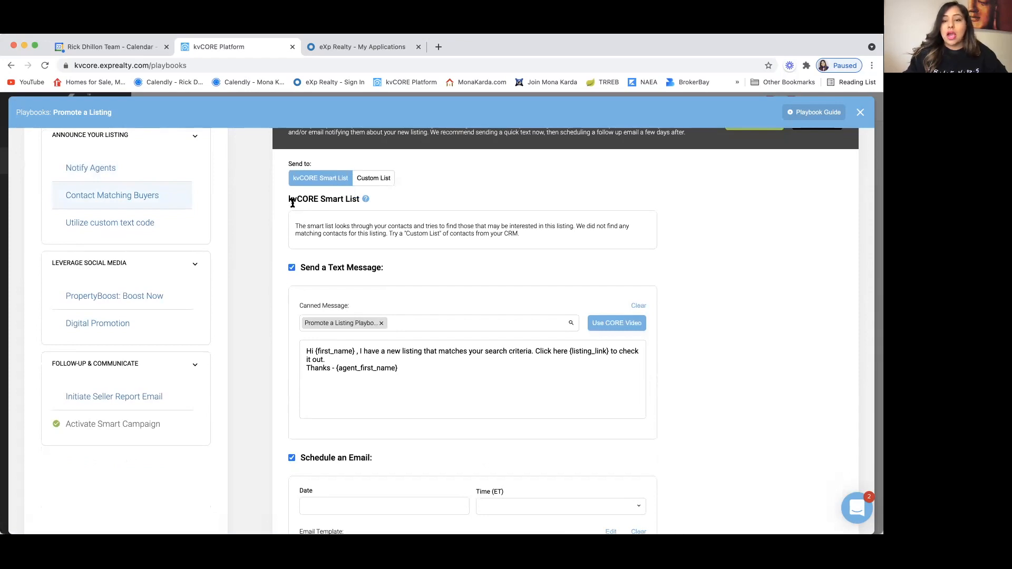
mouse_move(365, 200)
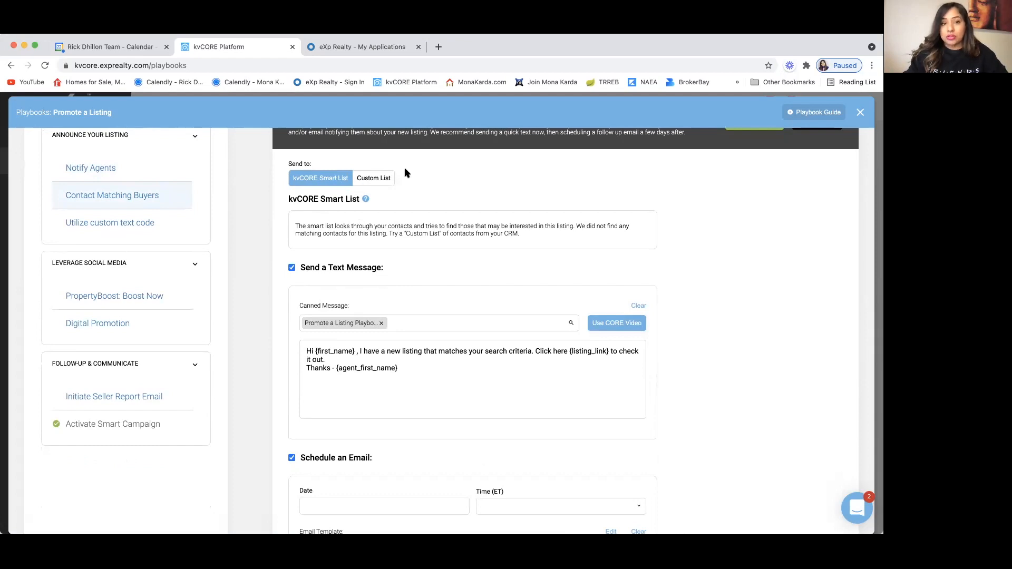
left_click(377, 179)
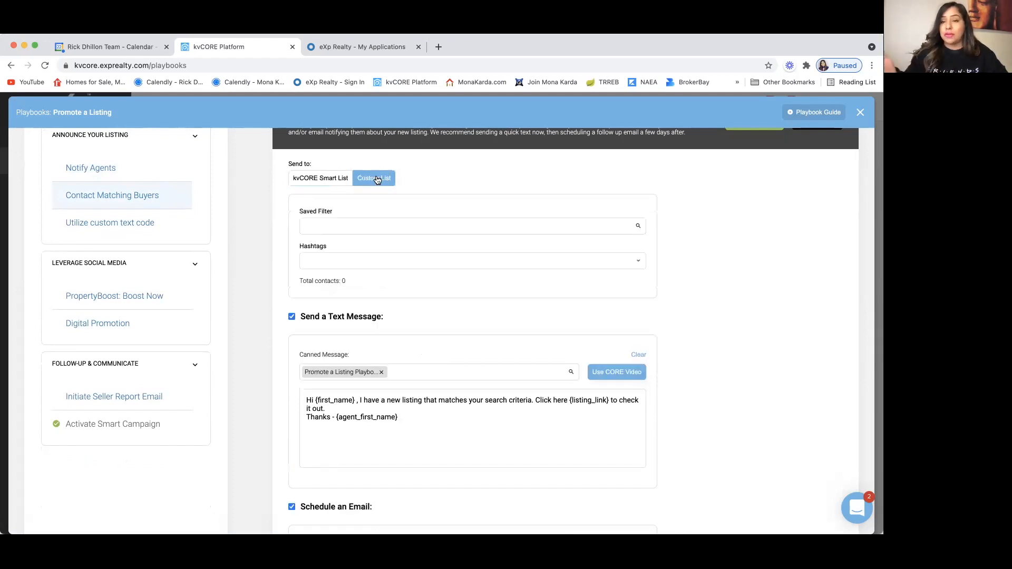
Step: Try Hot Buyers List as the saved-filter audience, then revert to the kvCORE Smart List
left_click(343, 223)
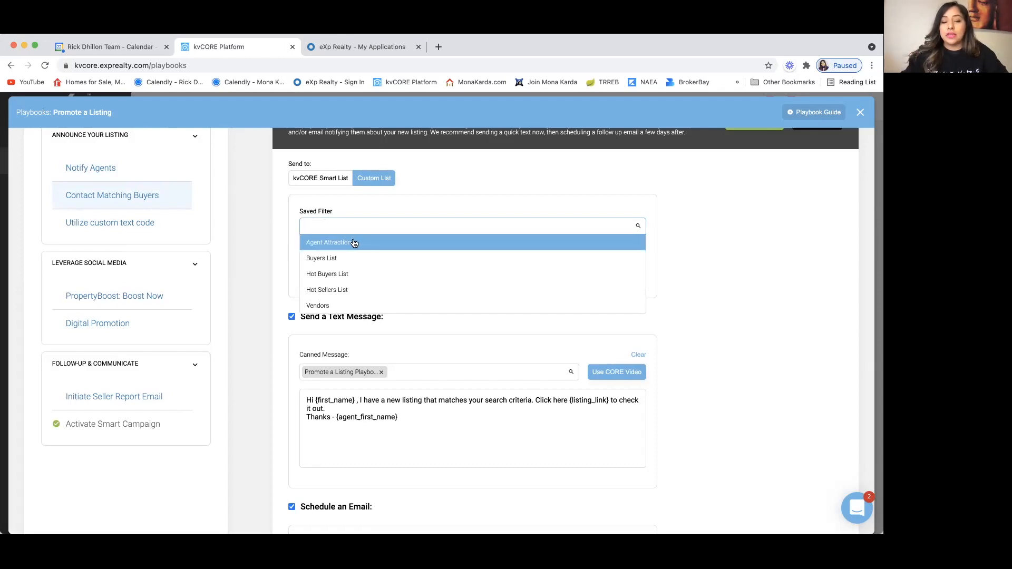
scroll(369, 264, "down", 1)
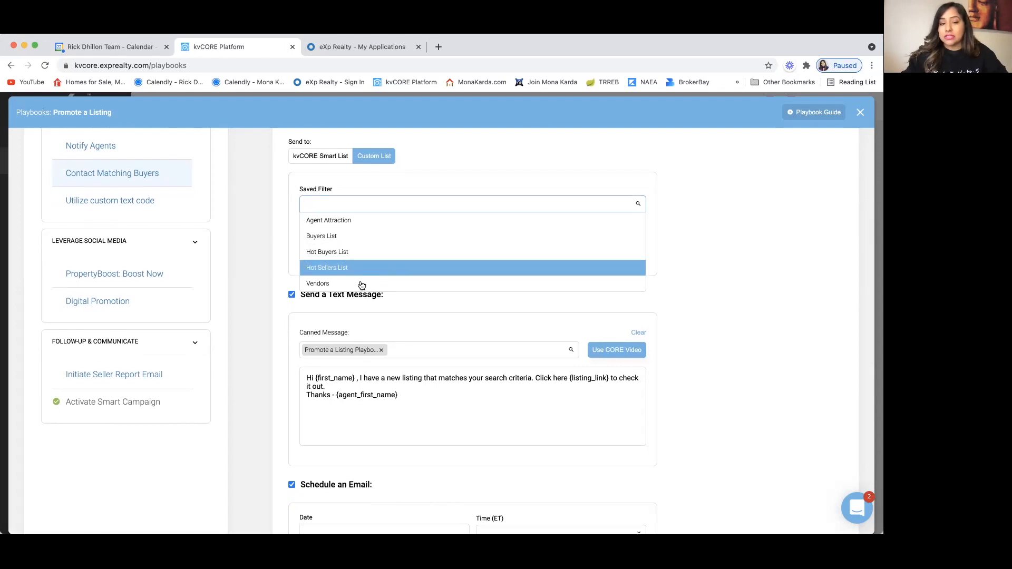
left_click(349, 253)
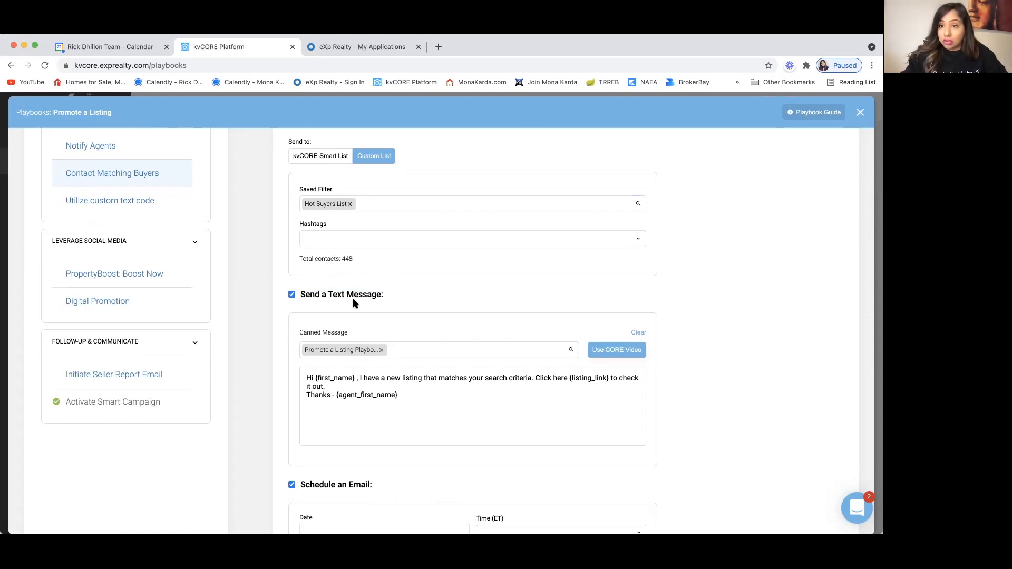
left_click(317, 156)
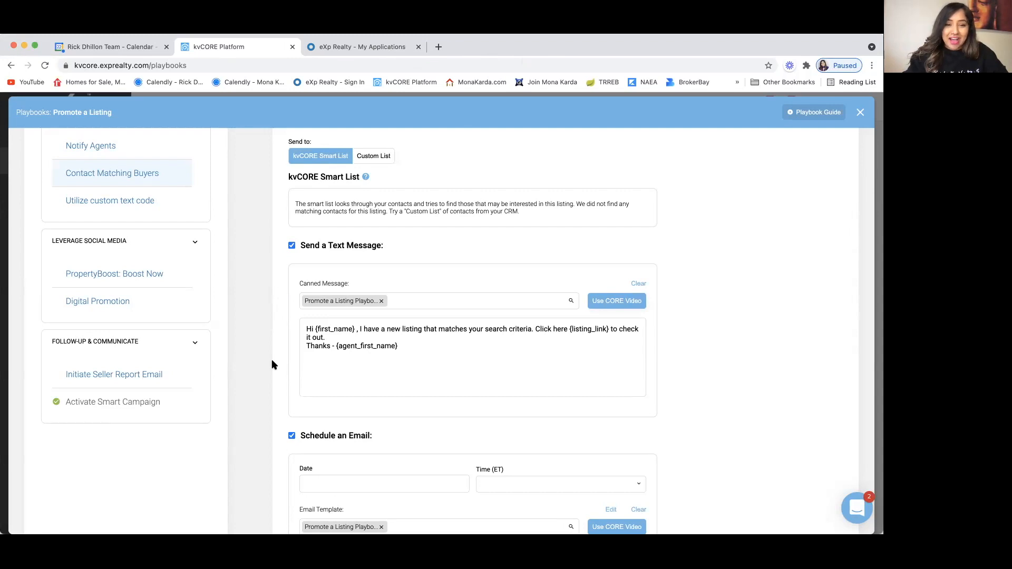
Step: Review the Send a Text Message and Schedule an Email sections of the play
scroll(272, 364, "down", 2)
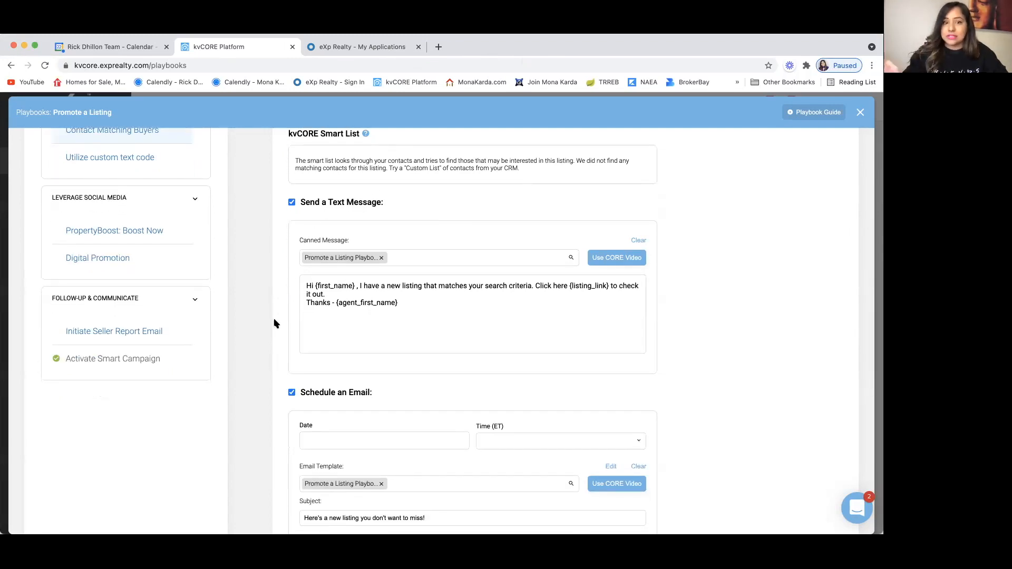
scroll(274, 323, "down", 5)
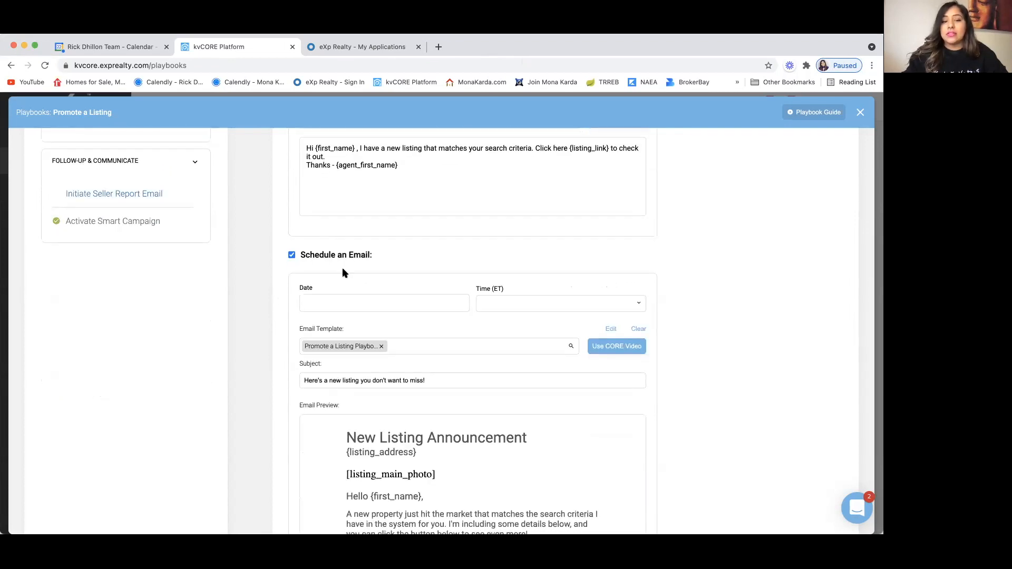
scroll(274, 344, "down", 1)
scroll(275, 337, "down", 1)
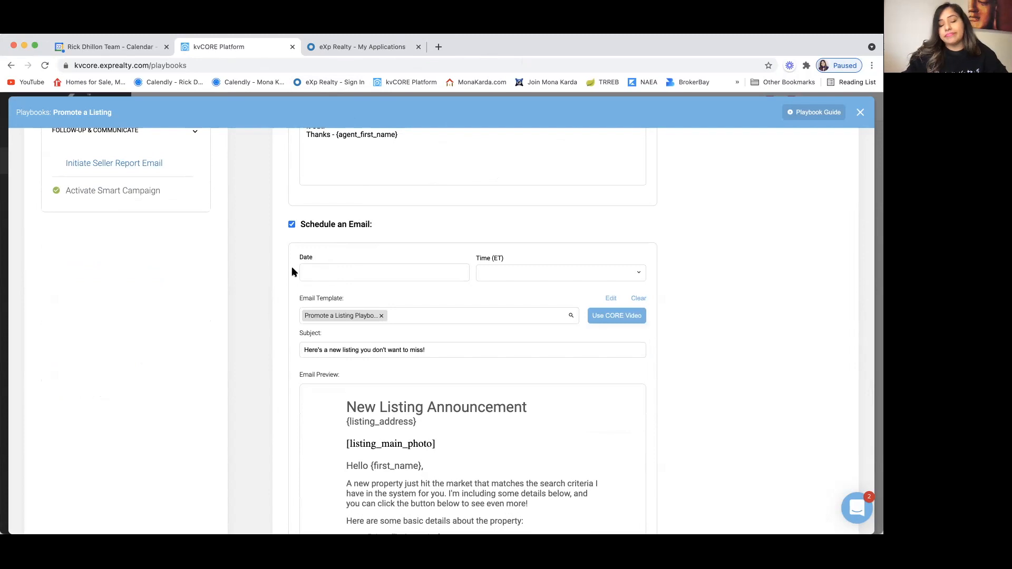
scroll(293, 272, "up", 1)
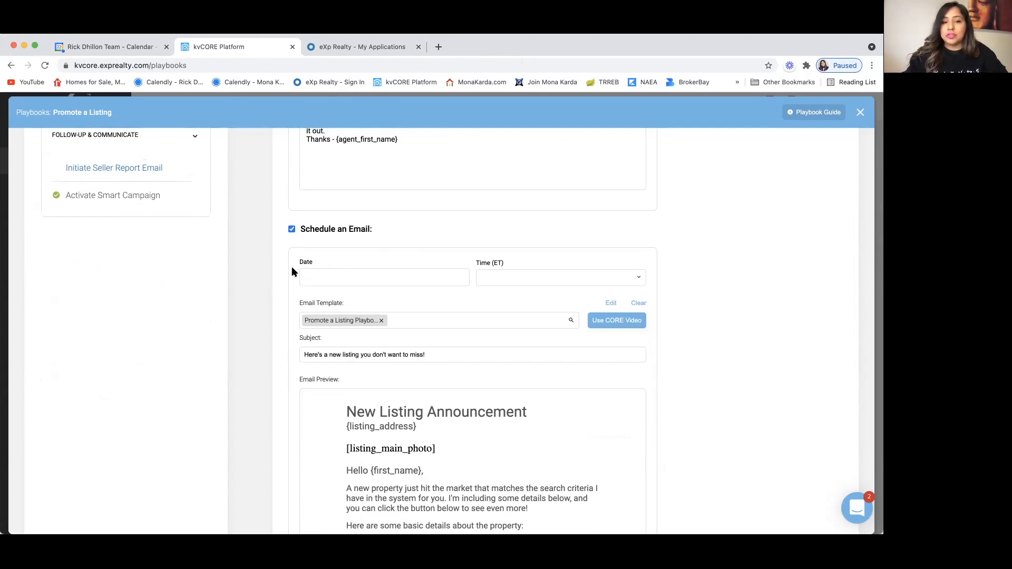
scroll(293, 271, "up", 3)
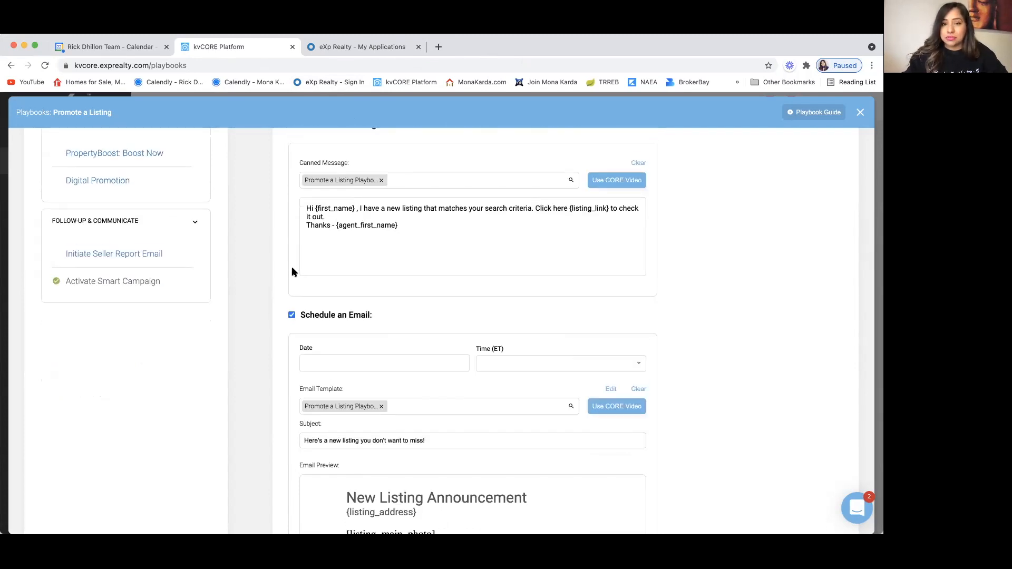
scroll(294, 271, "up", 5)
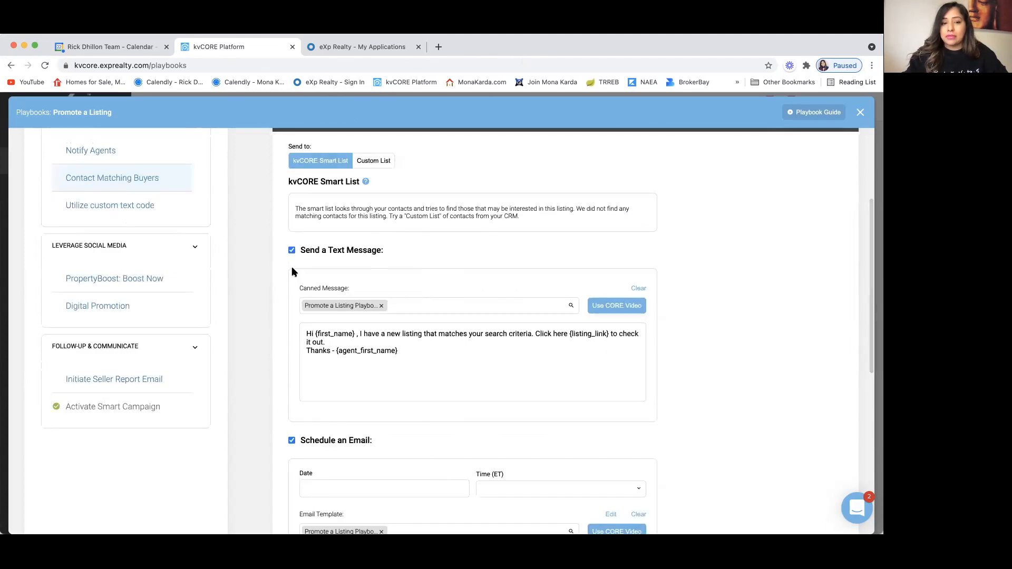
Step: Open the scheduled email's template in the full email editor
scroll(293, 272, "down", 2)
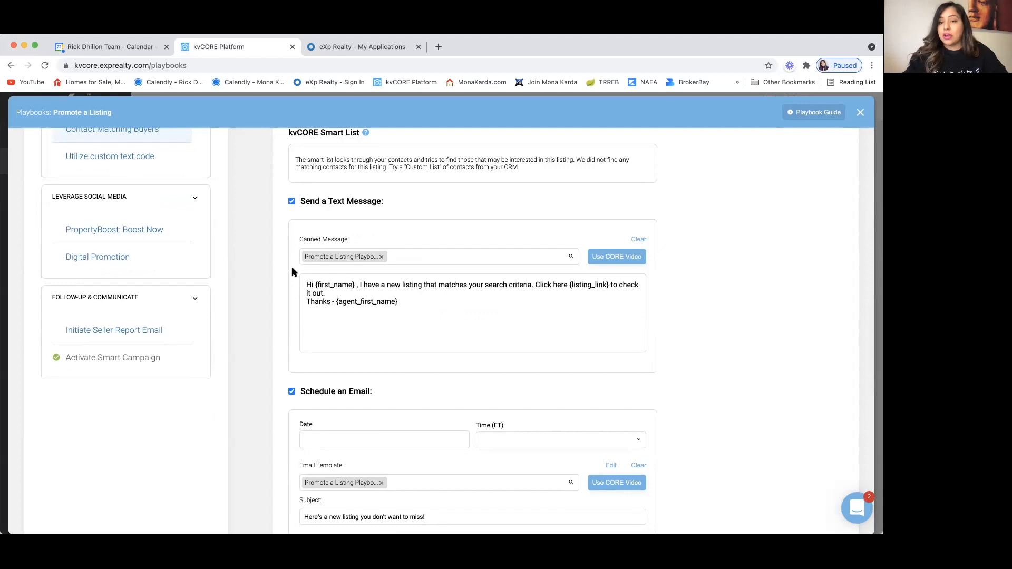
scroll(292, 267, "down", 1)
scroll(292, 267, "down", 2)
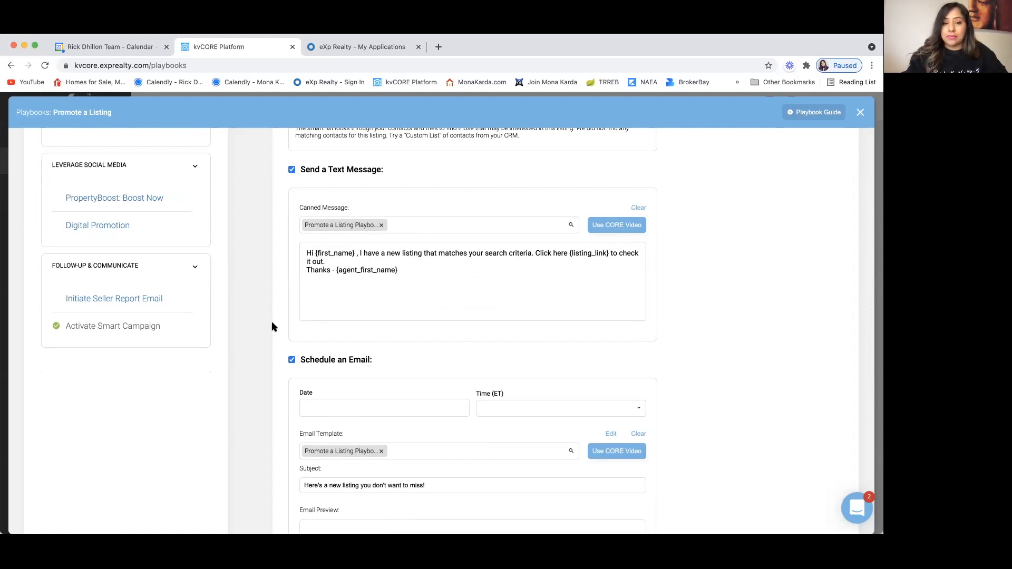
scroll(272, 331, "down", 1)
scroll(272, 331, "down", 5)
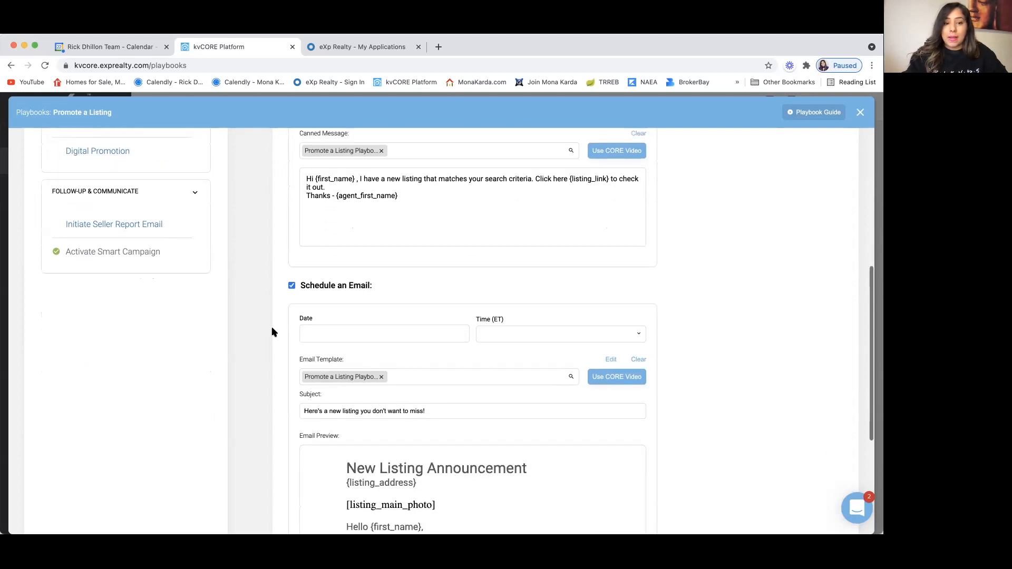
scroll(272, 332, "down", 3)
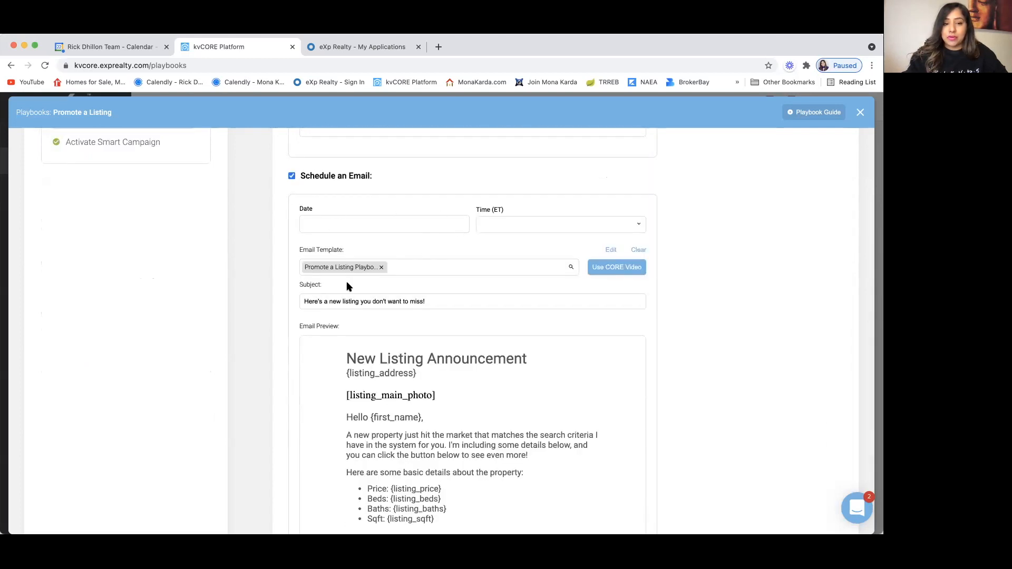
left_click(611, 250)
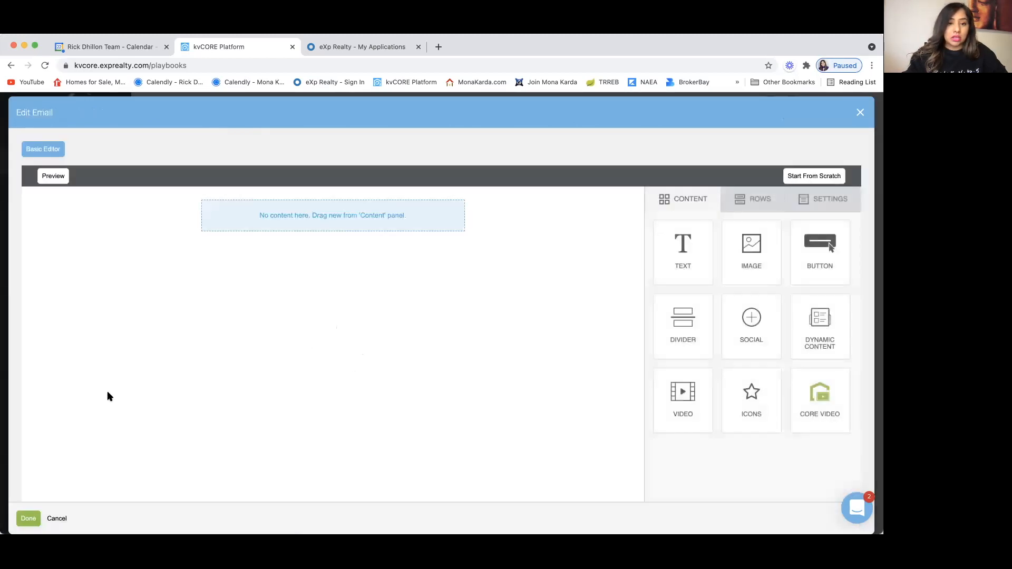
Step: Close the empty email editor without changes and keep the current email template
scroll(108, 393, "down", 1)
scroll(108, 397, "up", 1)
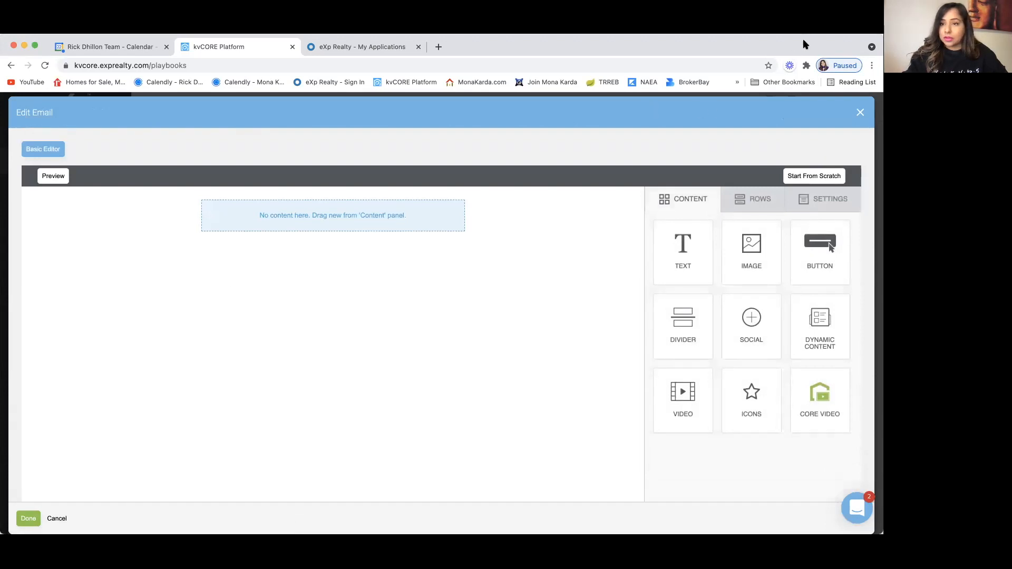
left_click(860, 113)
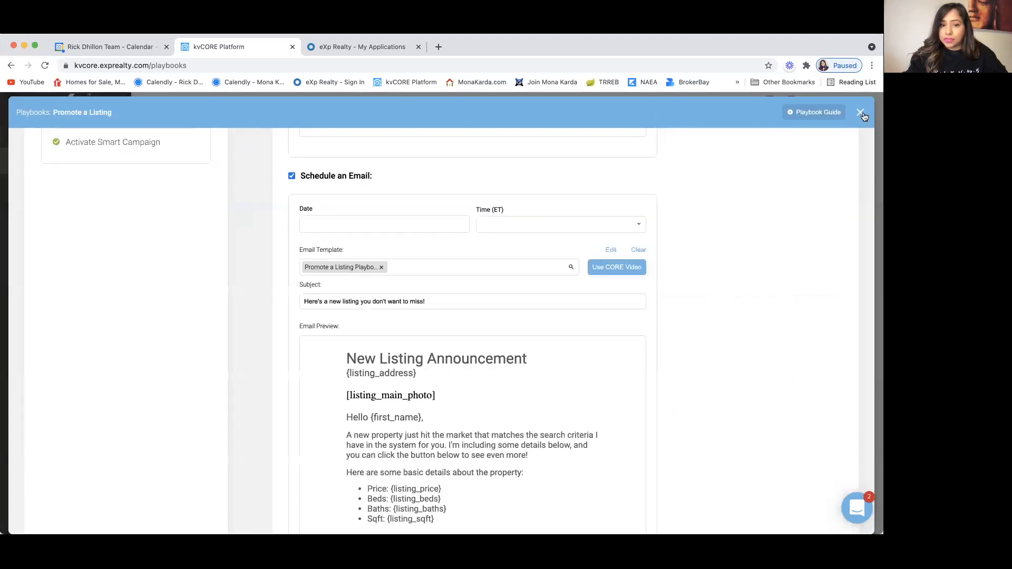
scroll(278, 418, "down", 1)
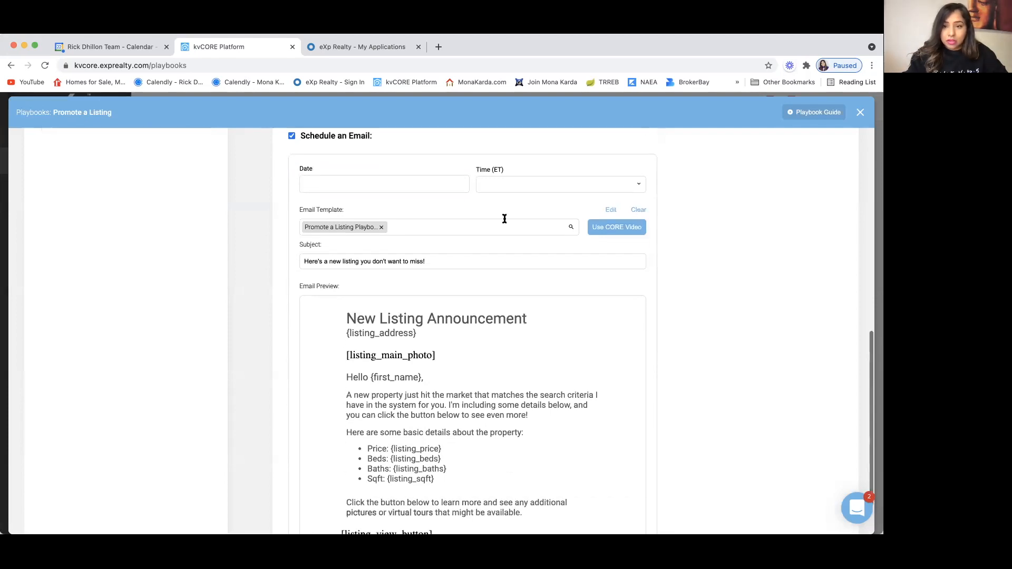
left_click(402, 228)
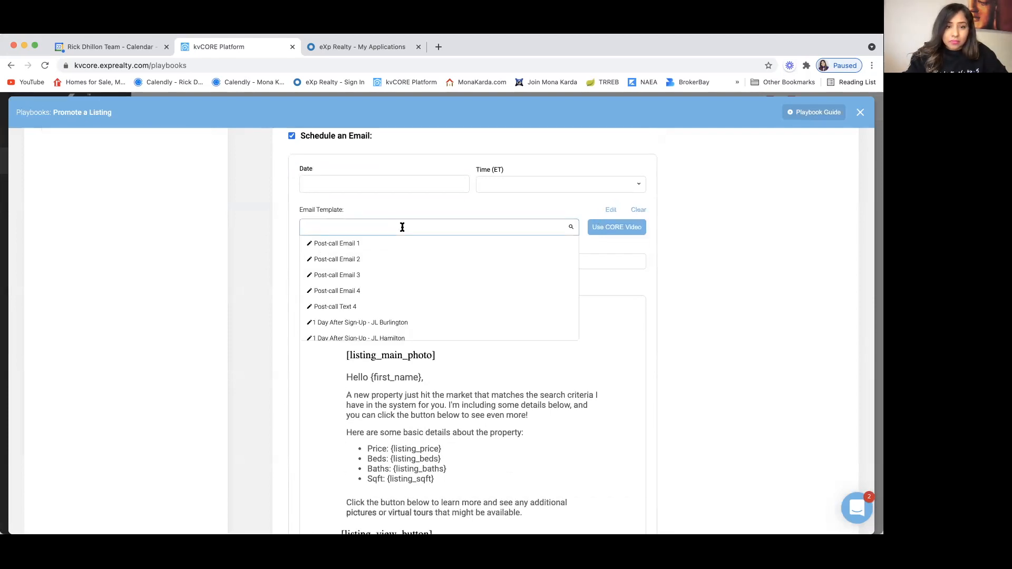
left_click(293, 221)
Step: Scroll through the email preview and back to the top of the play
scroll(292, 306, "down", 2)
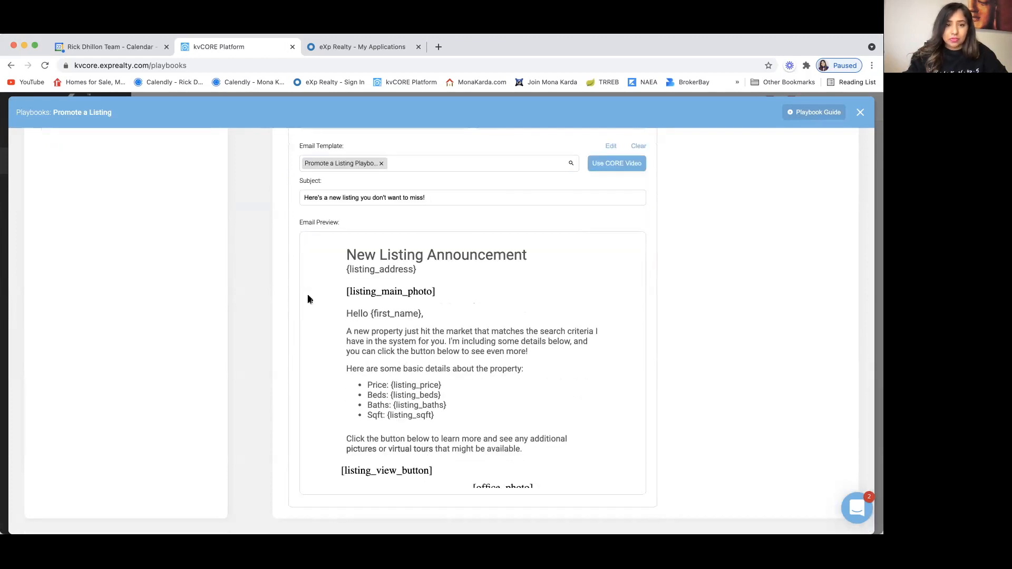
scroll(283, 305, "up", 1)
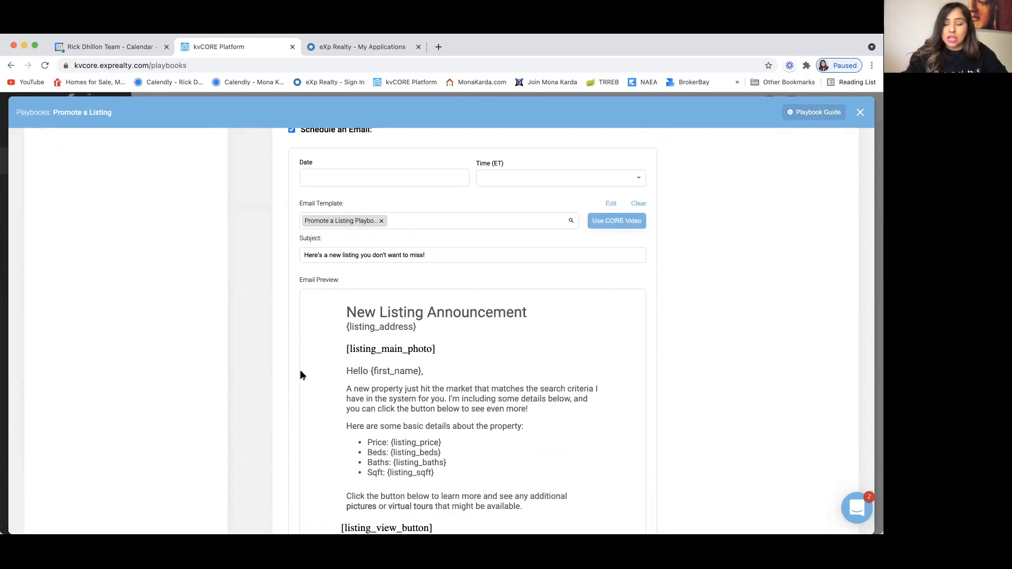
scroll(266, 457, "down", 2)
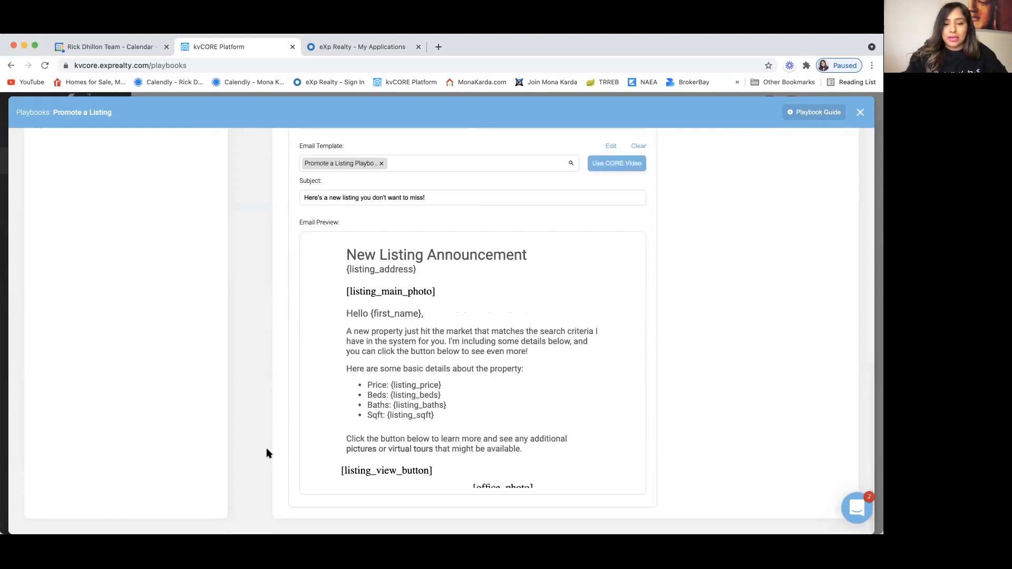
scroll(433, 418, "down", 1)
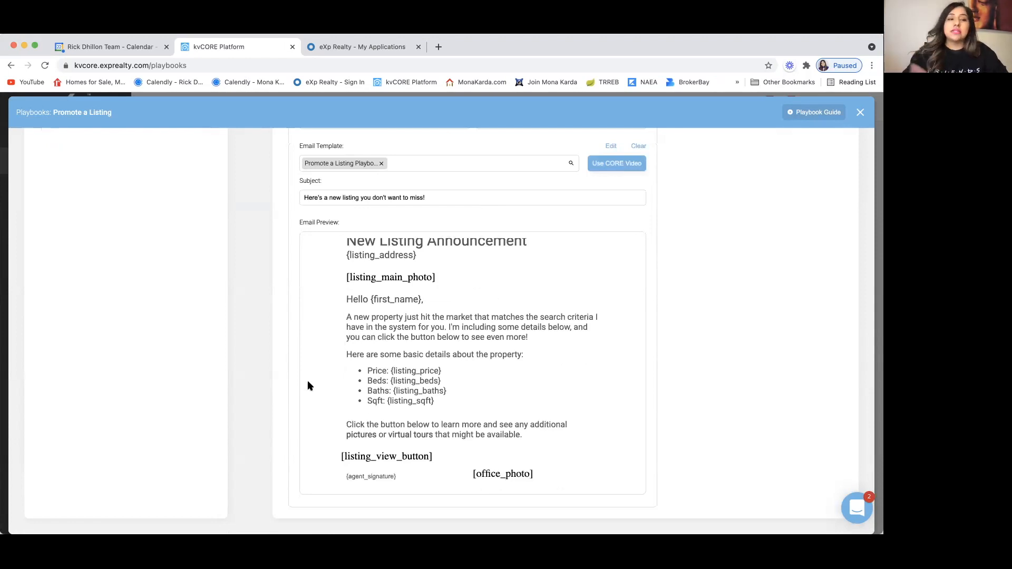
scroll(282, 356, "up", 10)
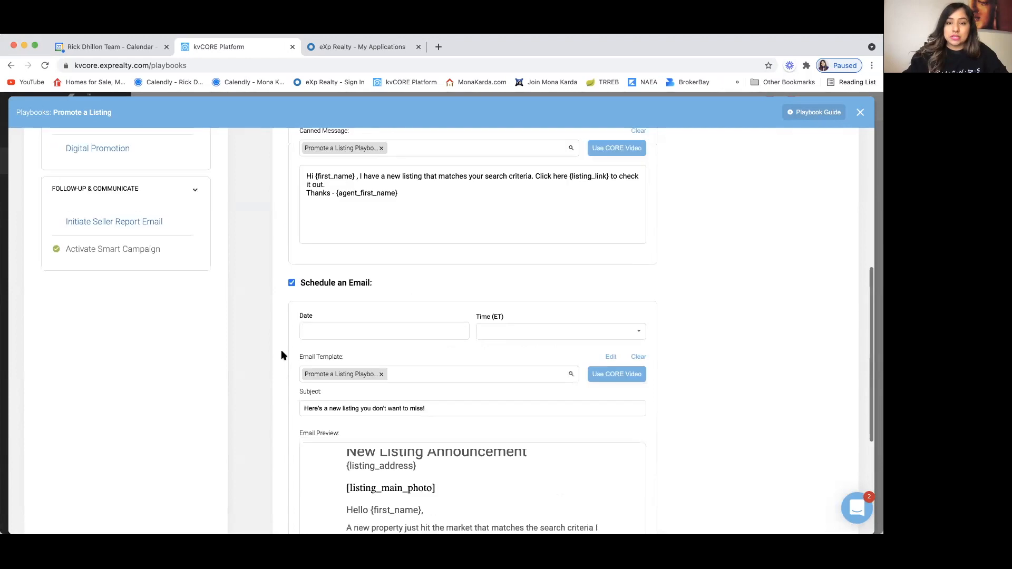
scroll(282, 356, "up", 4)
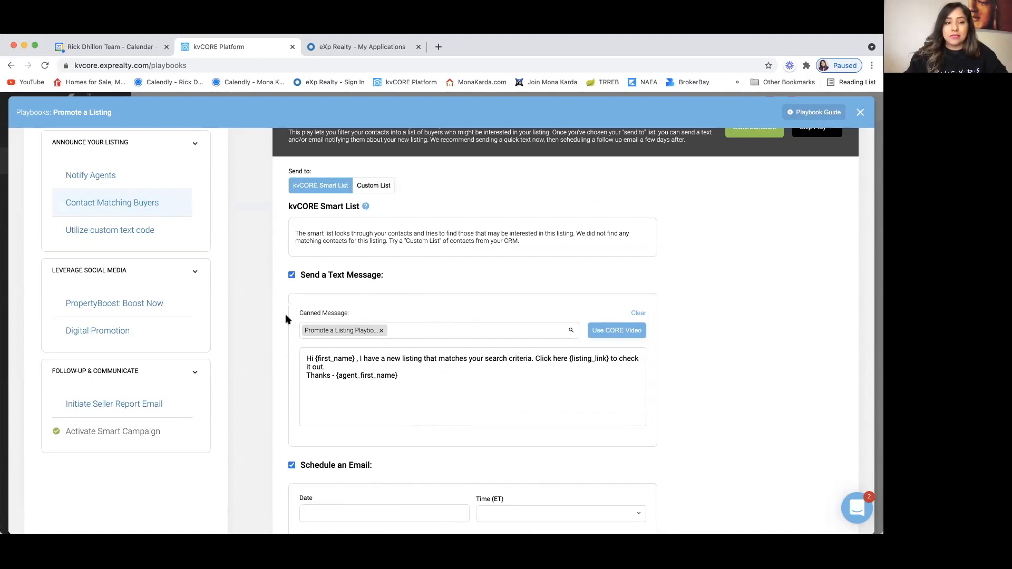
left_click(112, 230)
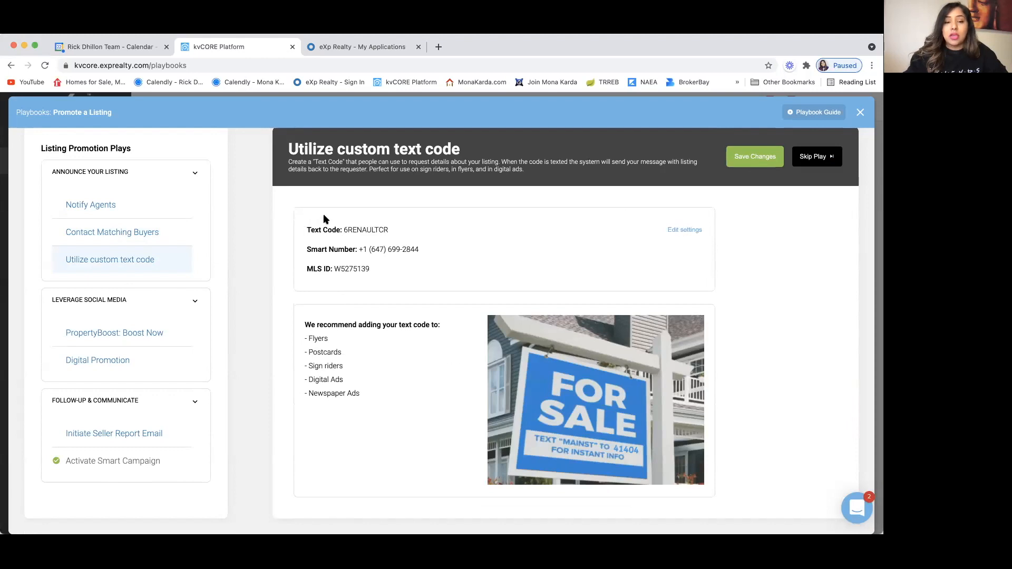
scroll(375, 217, "up", 5)
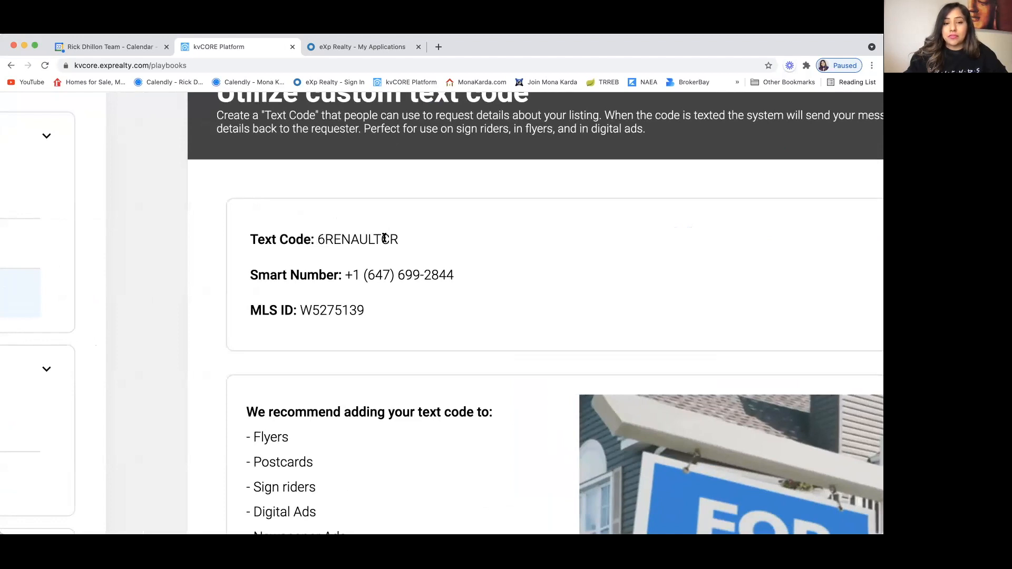
scroll(328, 250, "down", 5)
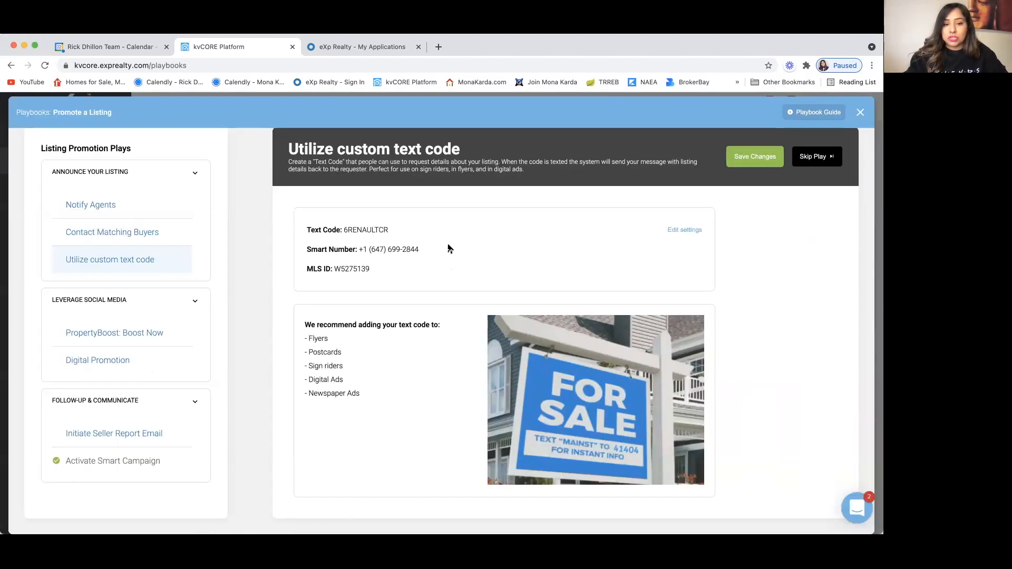
left_click(680, 231)
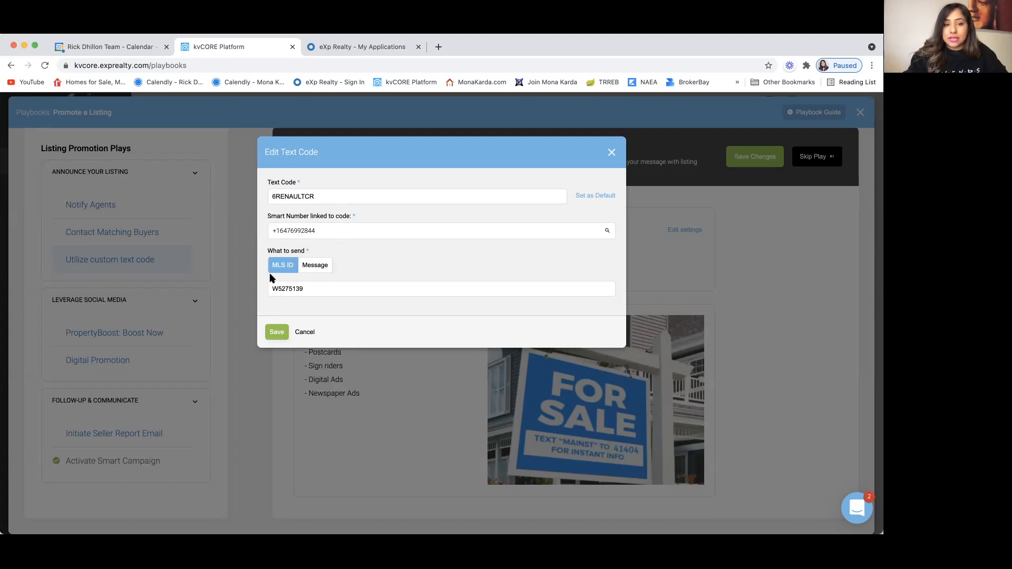
left_click(317, 267)
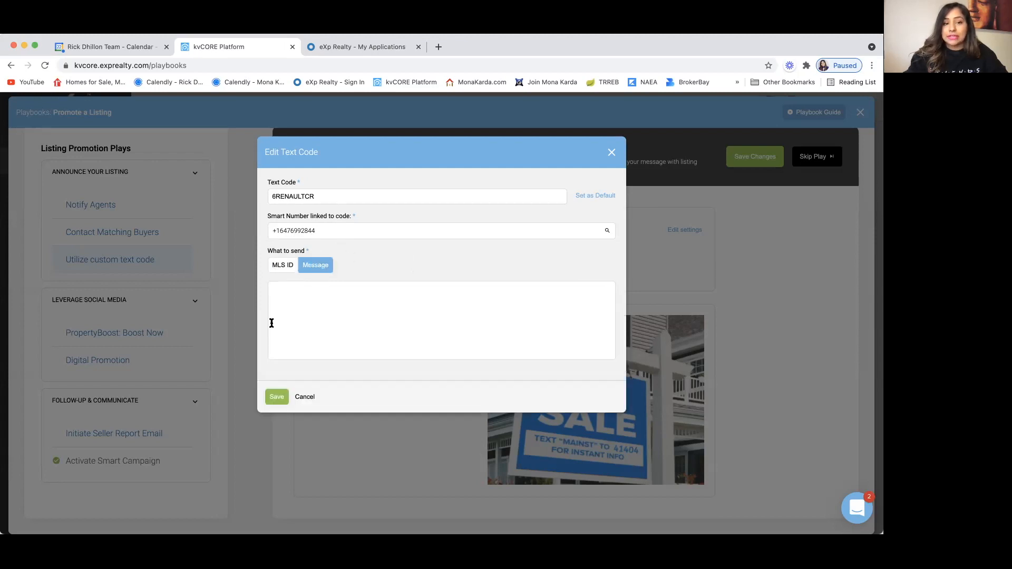
left_click(304, 397)
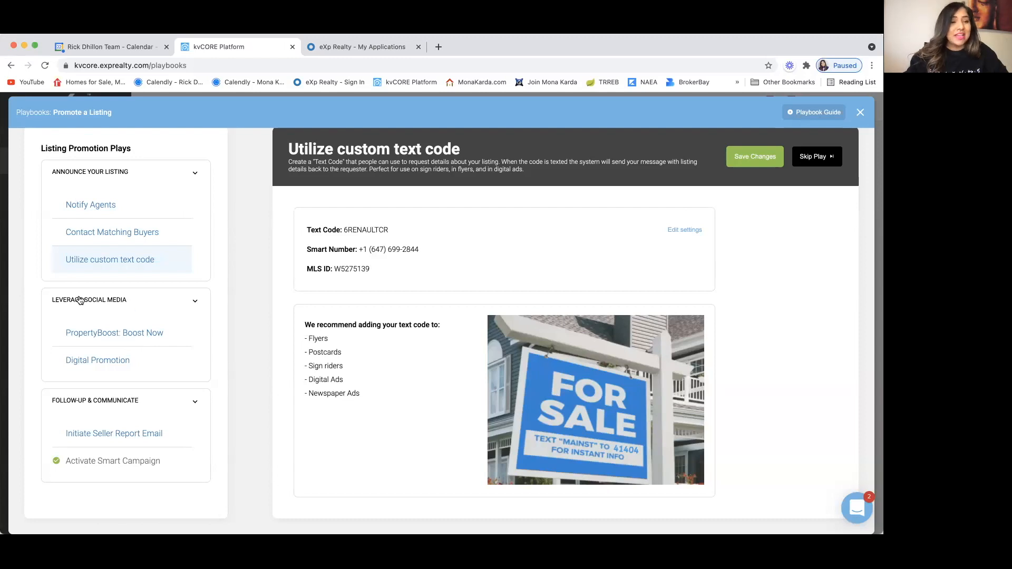
Step: Open PropertyBoost: Boost Now and review its example Facebook ad for the Toronto listing
left_click(139, 336)
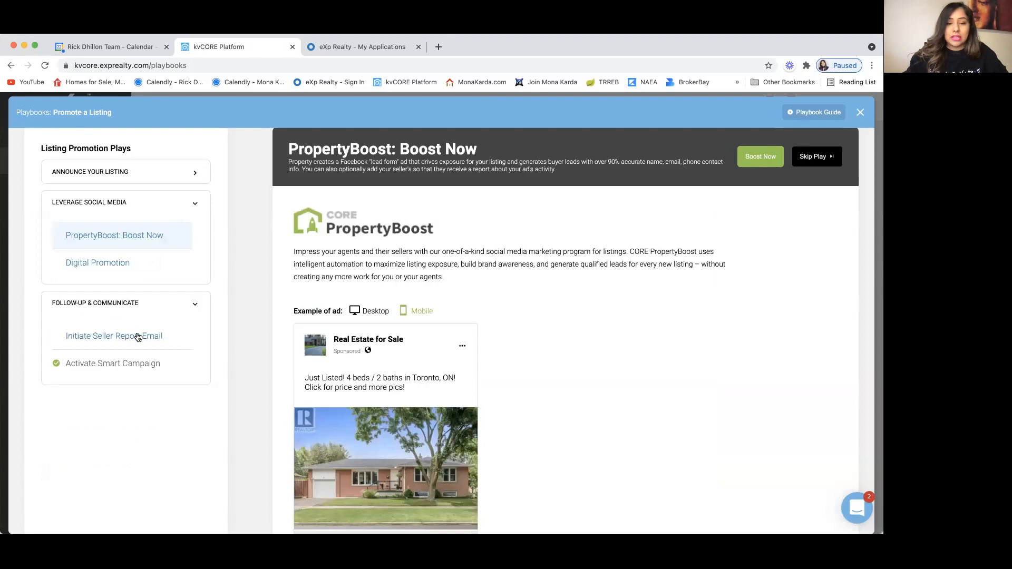
scroll(274, 328, "down", 1)
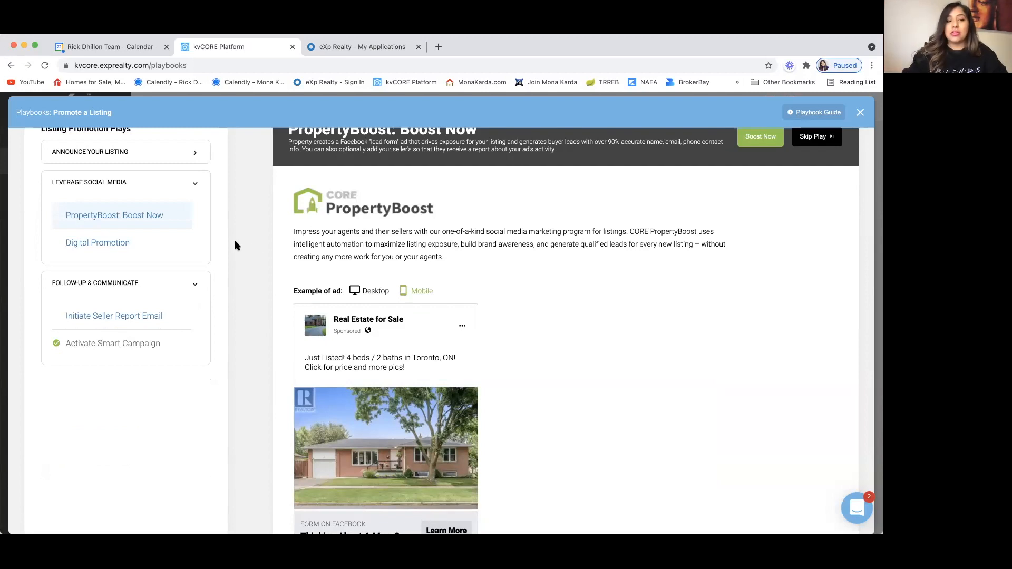
scroll(118, 189, "up", 3)
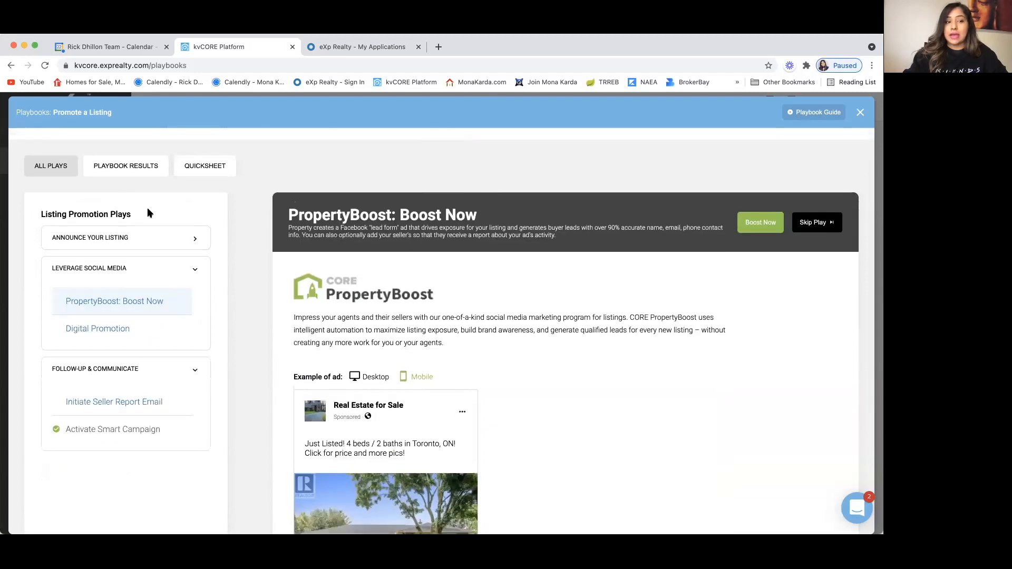
scroll(261, 275, "down", 3)
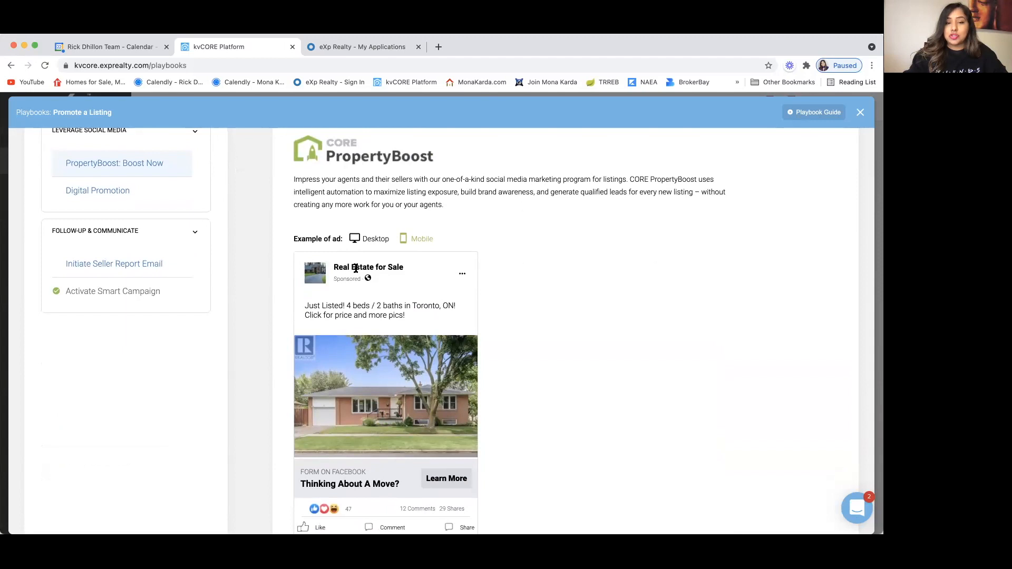
scroll(510, 345, "down", 2)
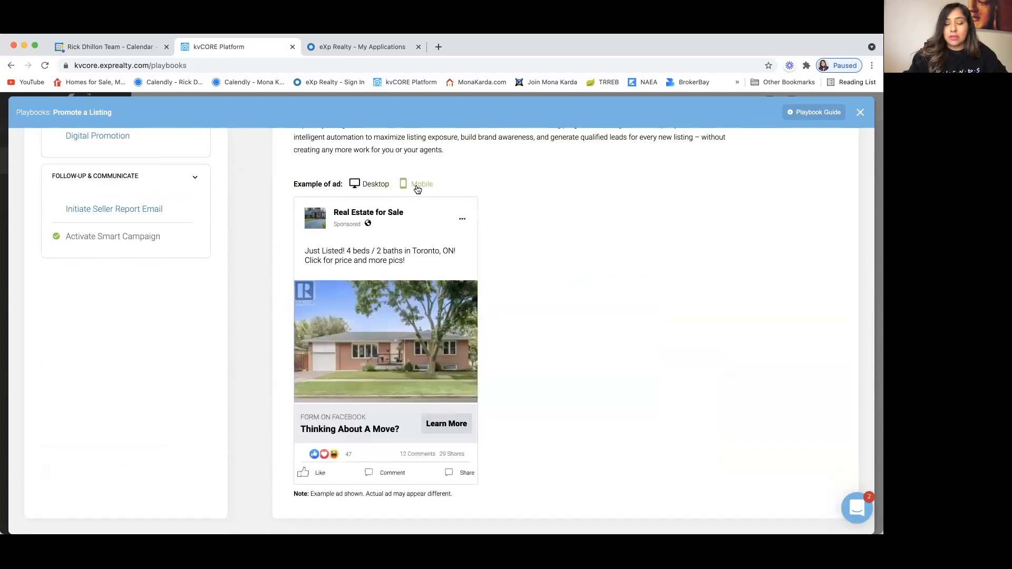
scroll(491, 217, "up", 8)
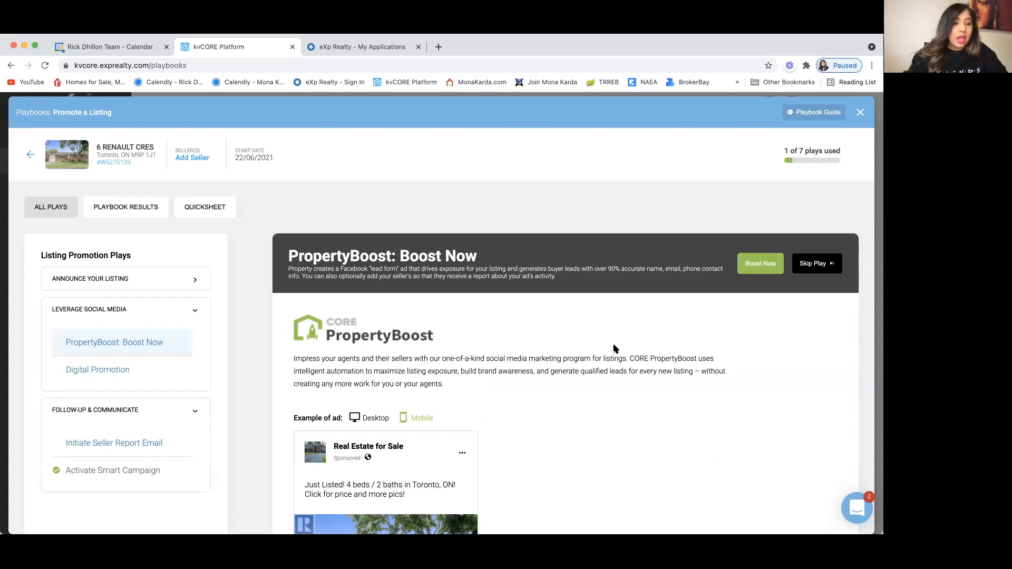
Step: Open the Digital Promotion play and scroll to its Squeeze Page section
left_click(112, 372)
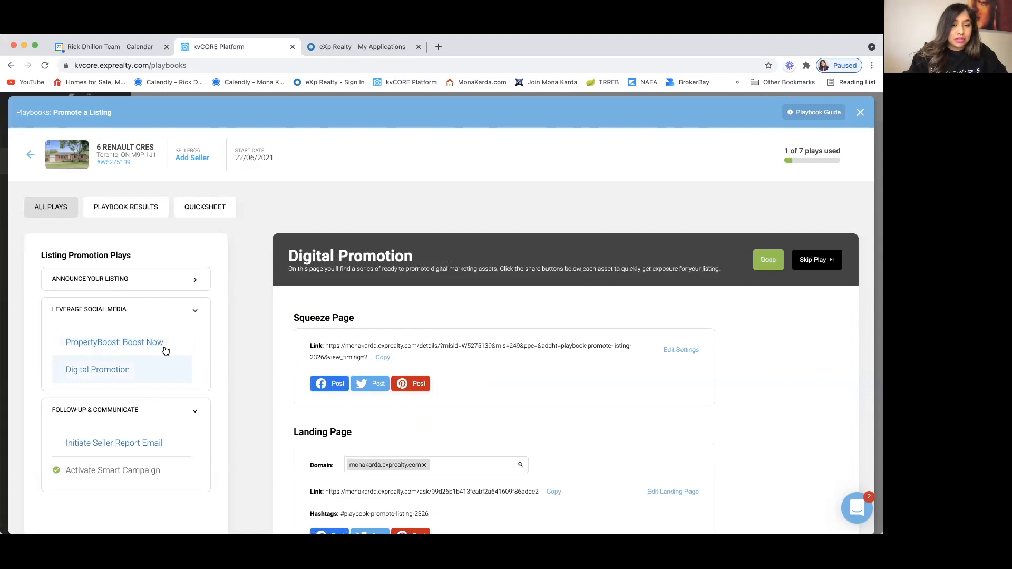
scroll(250, 367, "down", 5)
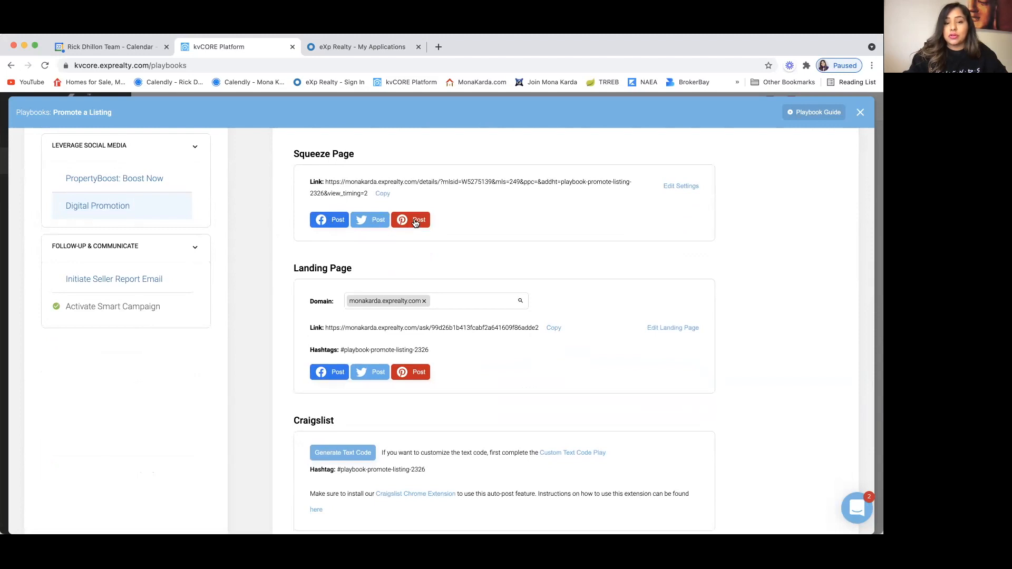
scroll(400, 274, "down", 1)
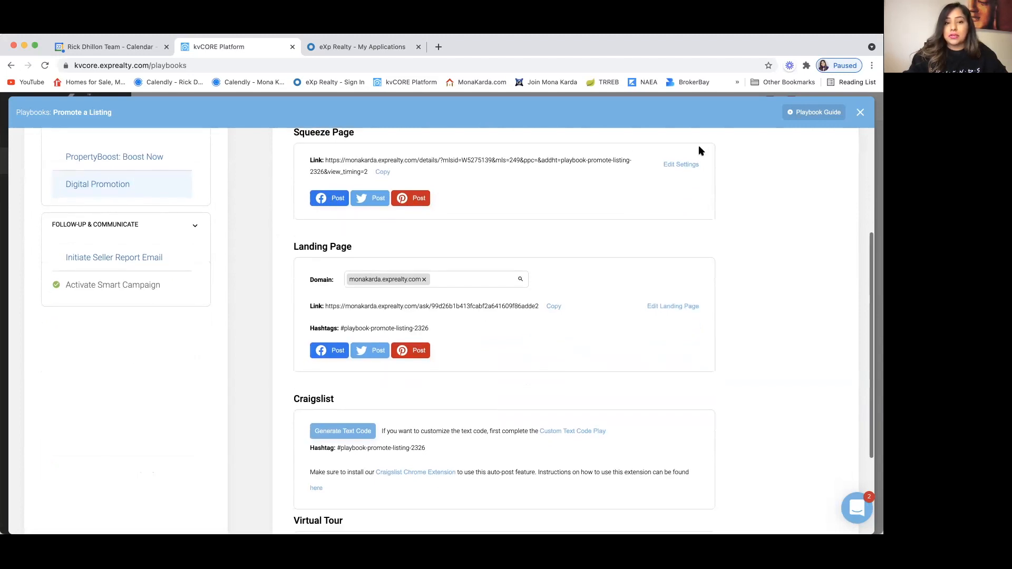
Step: Keep squeeze page Property Views Allowed at 2 (Default) and save the settings
left_click(683, 165)
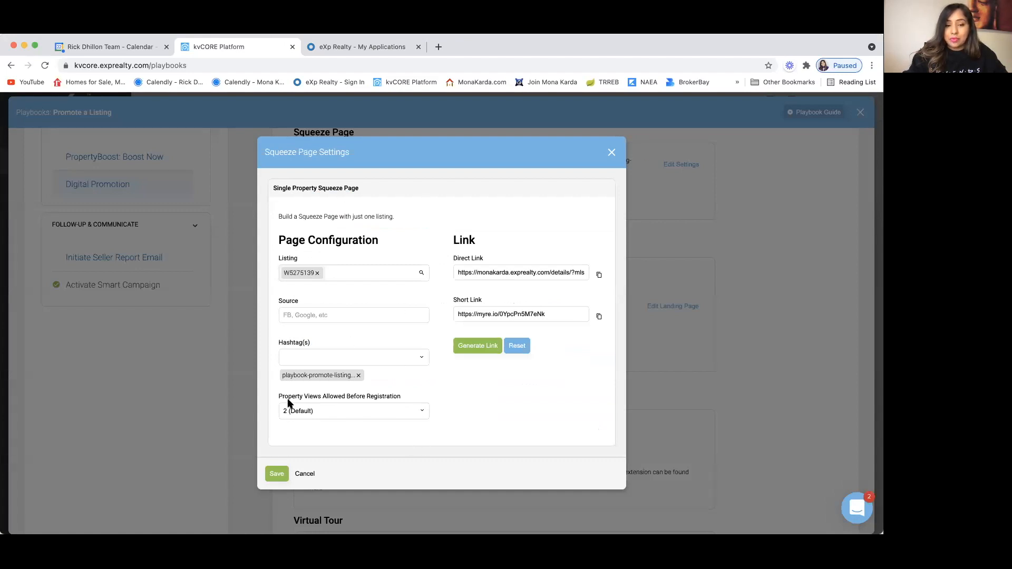
left_click(424, 416)
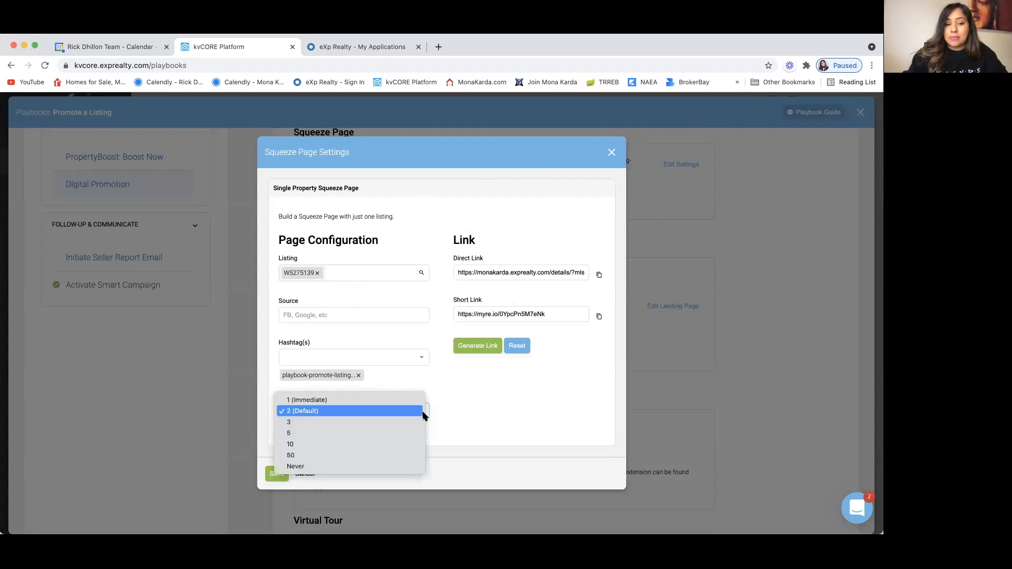
left_click(380, 412)
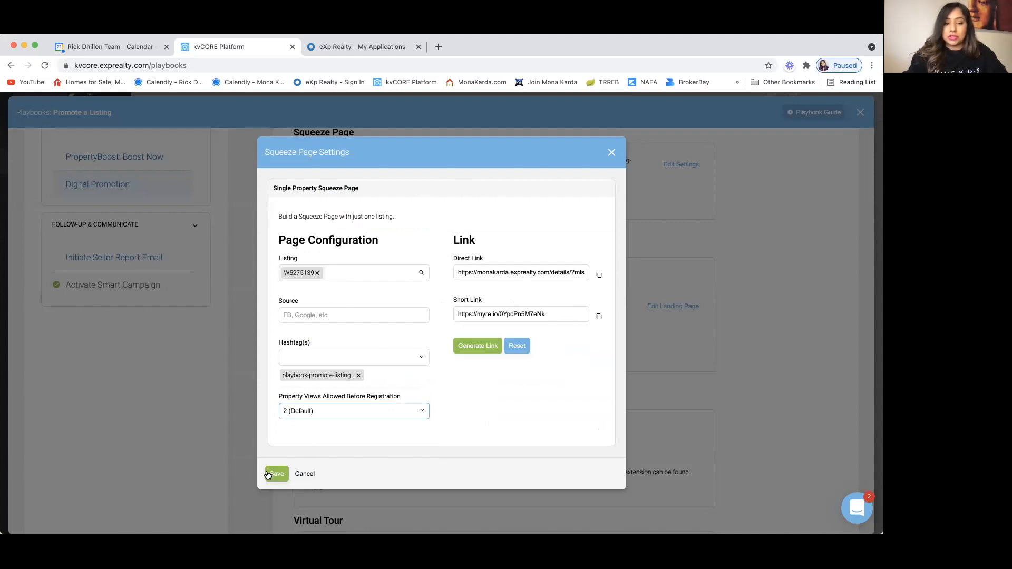
left_click(610, 153)
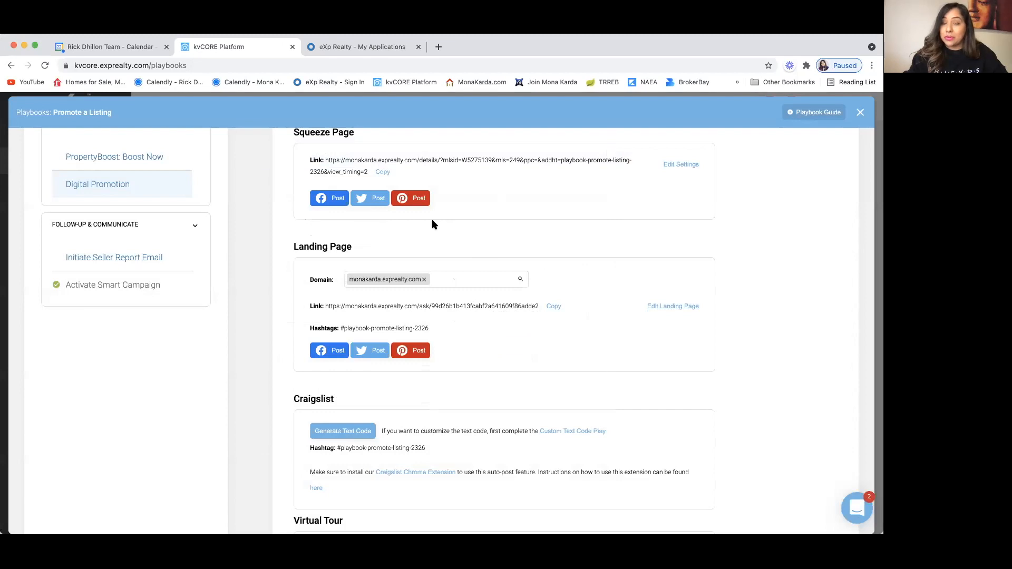
scroll(432, 225, "up", 2)
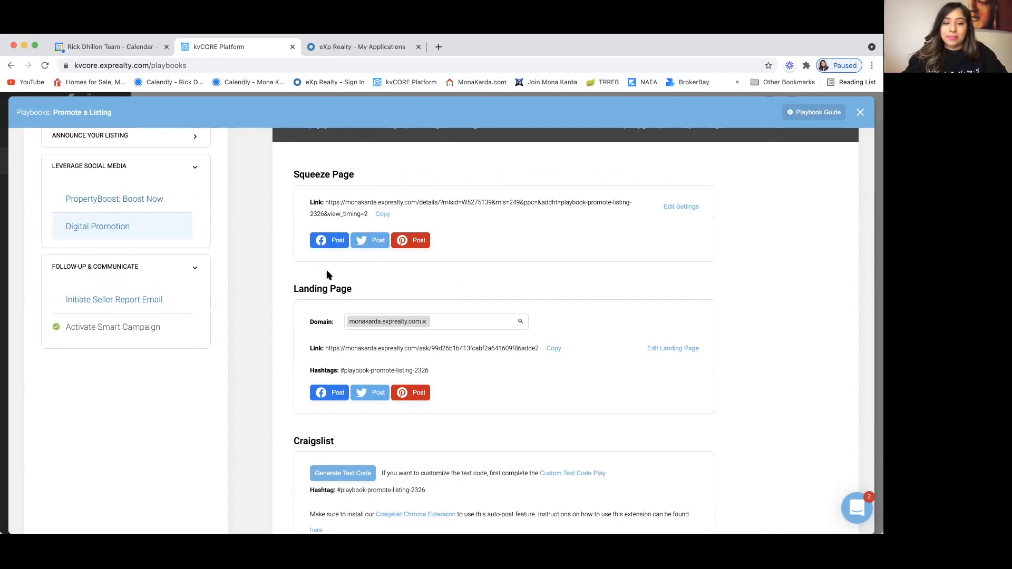
Step: Set the landing page domain to the agent's exprealty site and open the page in the editor
scroll(287, 327, "down", 2)
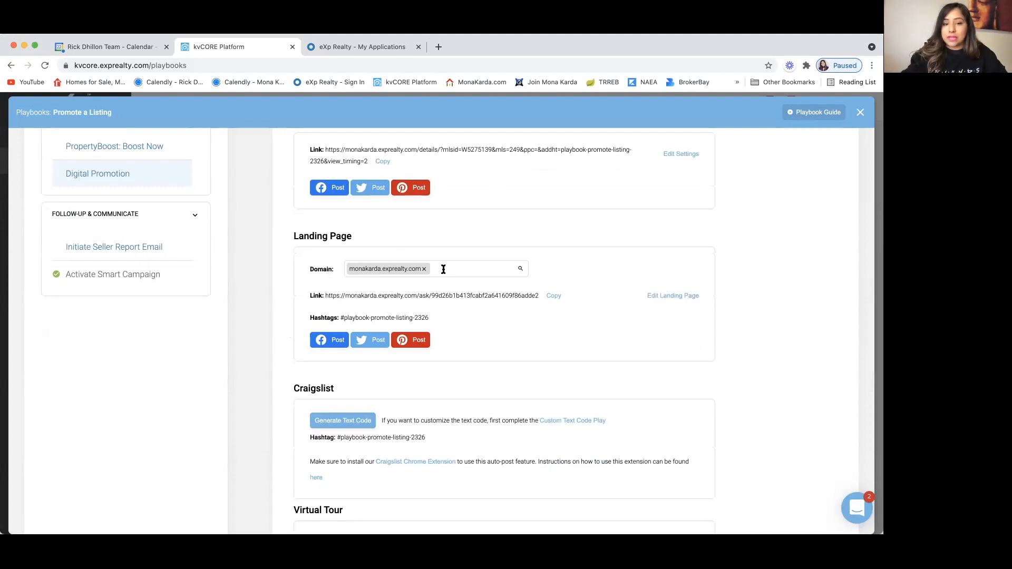
left_click(496, 271)
left_click(484, 290)
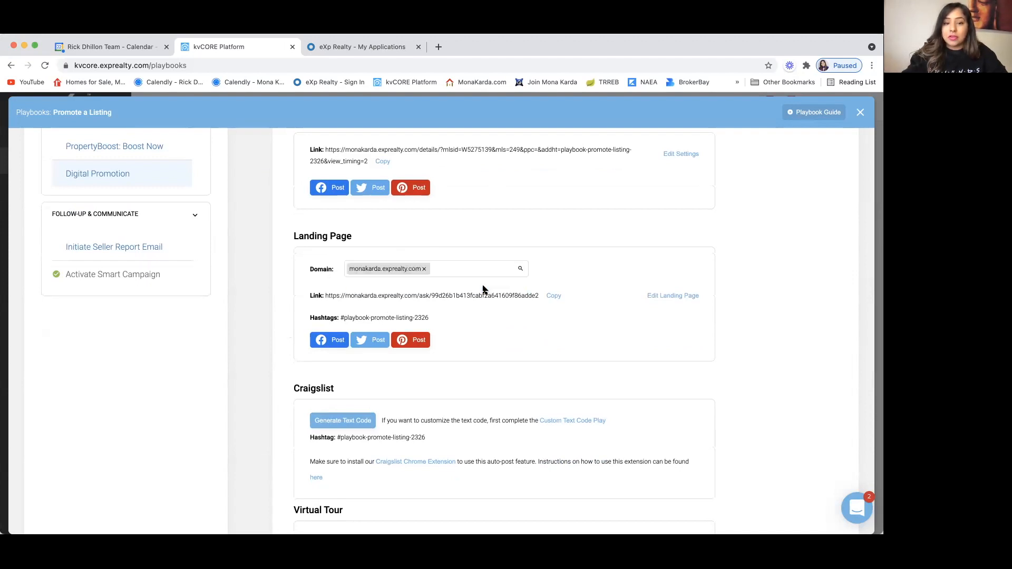
scroll(471, 265, "down", 2)
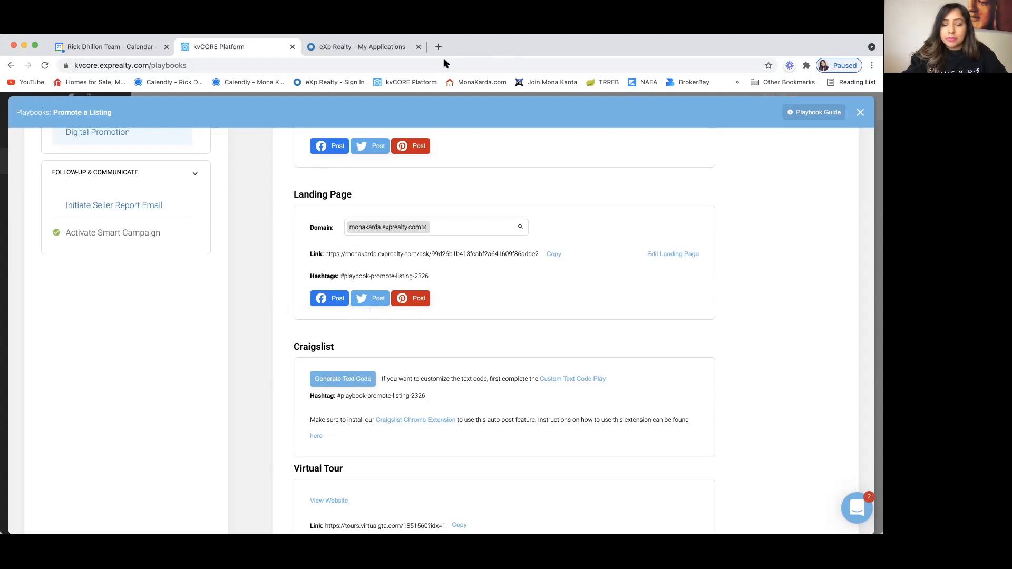
left_click(680, 254)
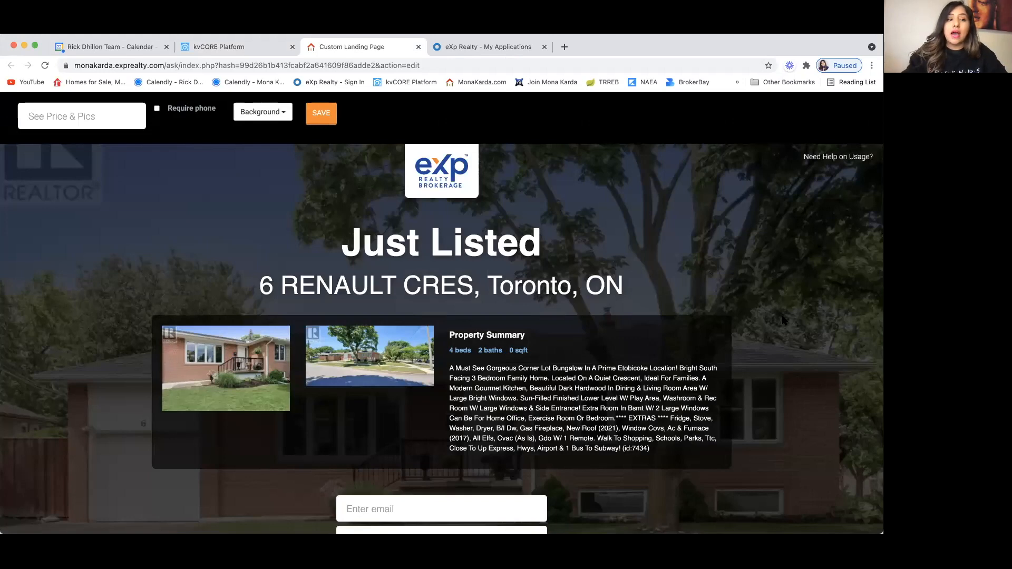
scroll(572, 281, "down", 5)
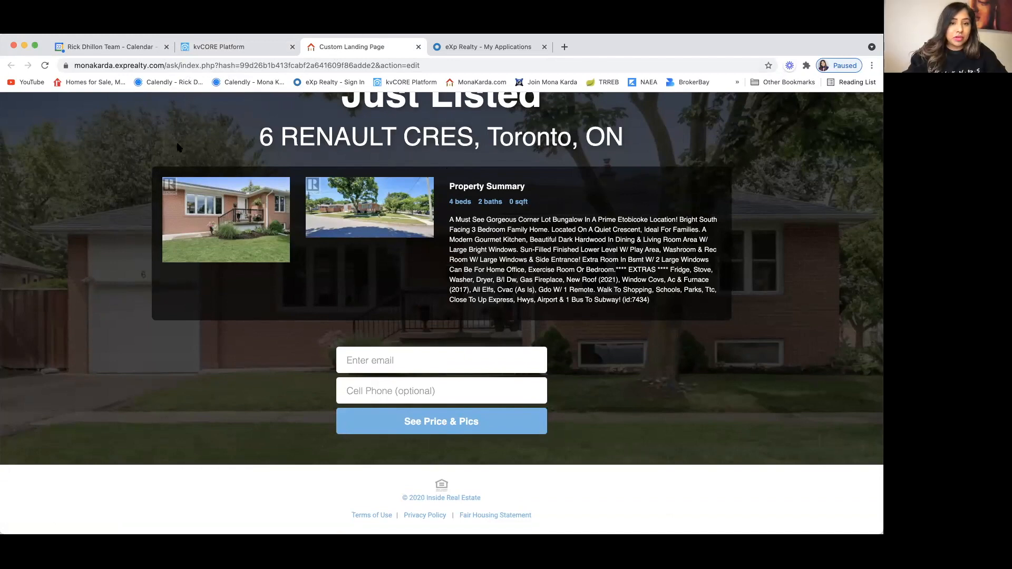
scroll(179, 147, "up", 5)
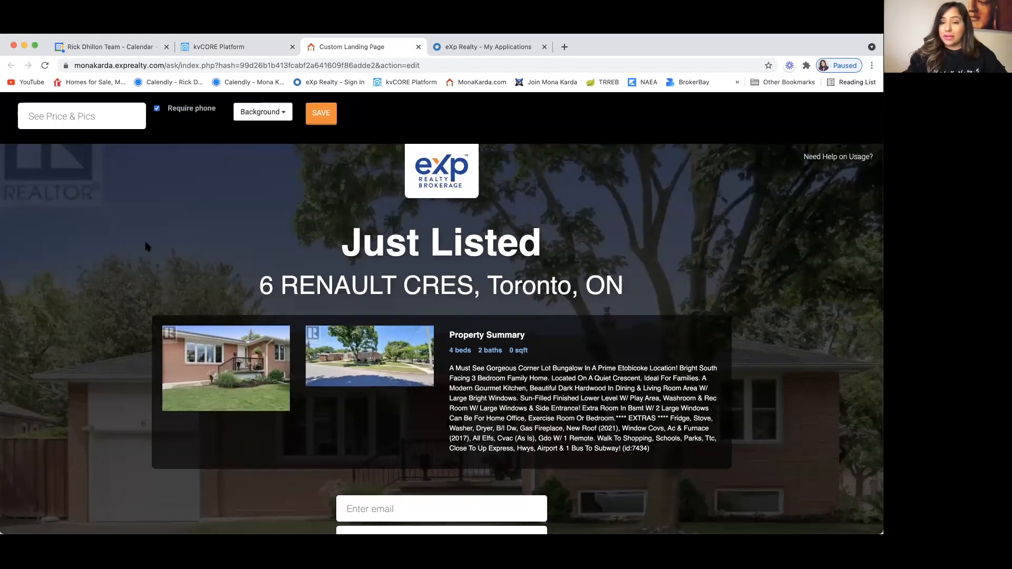
scroll(127, 387, "down", 5)
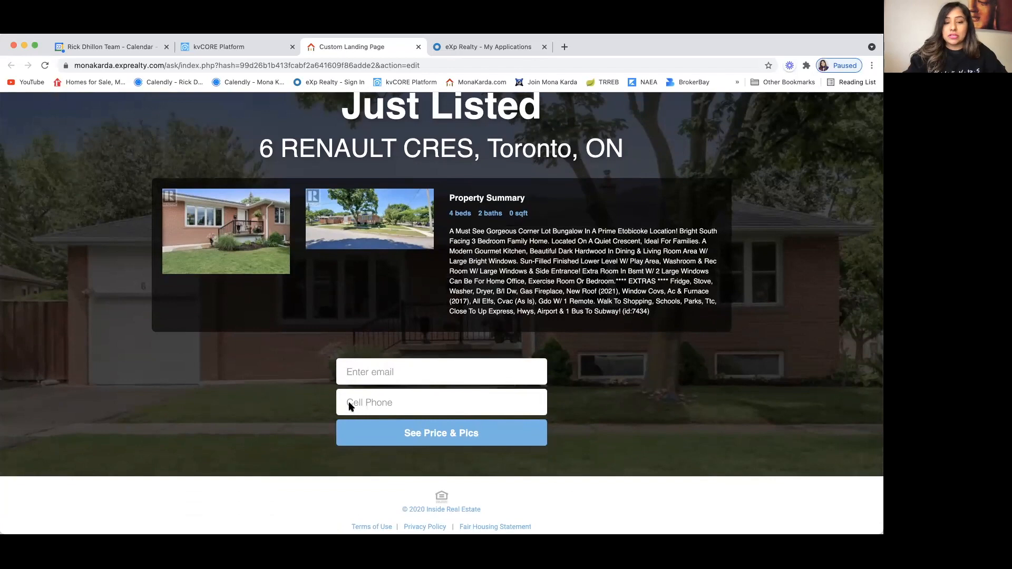
scroll(321, 362, "up", 1)
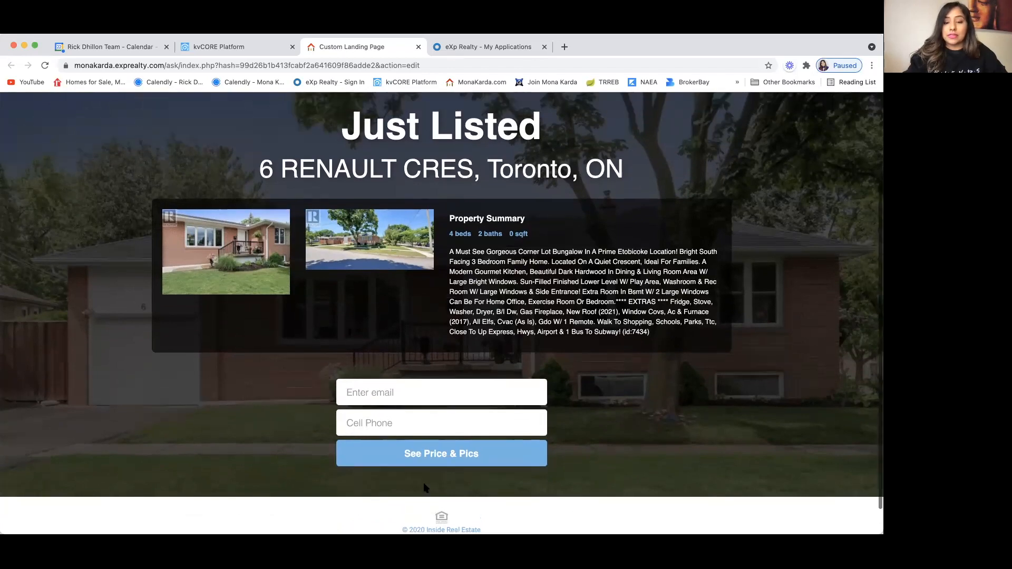
scroll(604, 434, "up", 4)
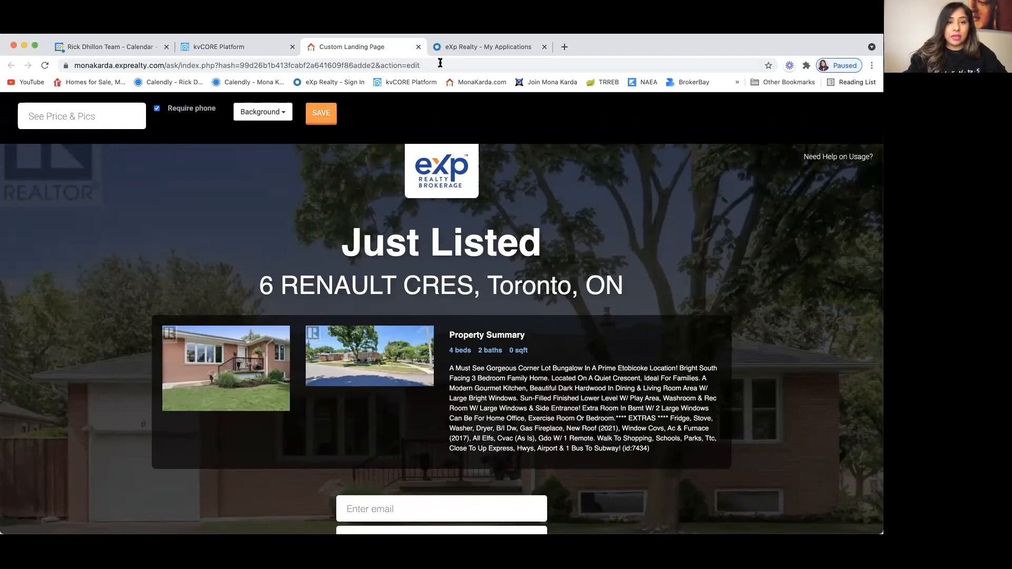
left_click(248, 48)
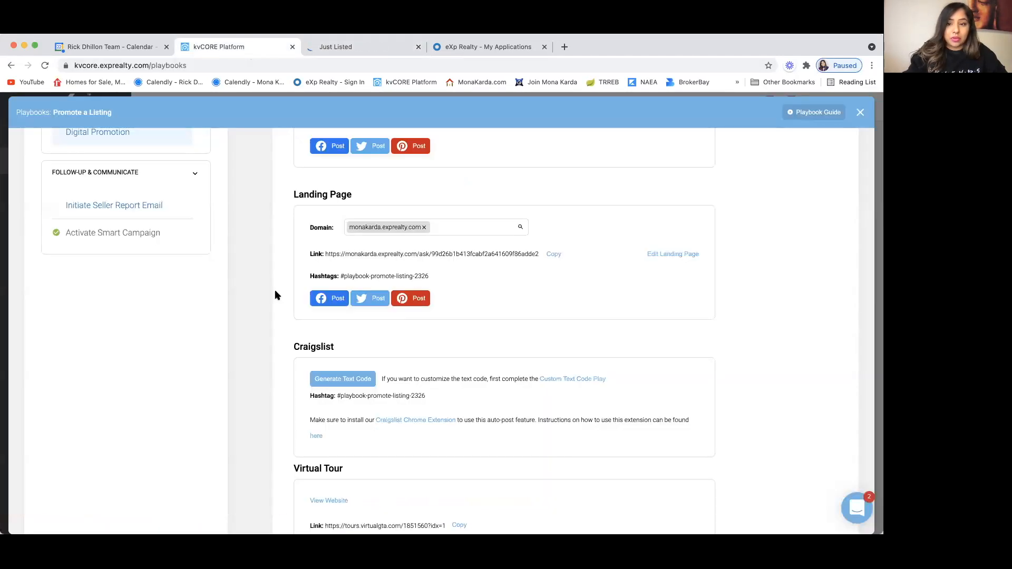
scroll(592, 296, "down", 1)
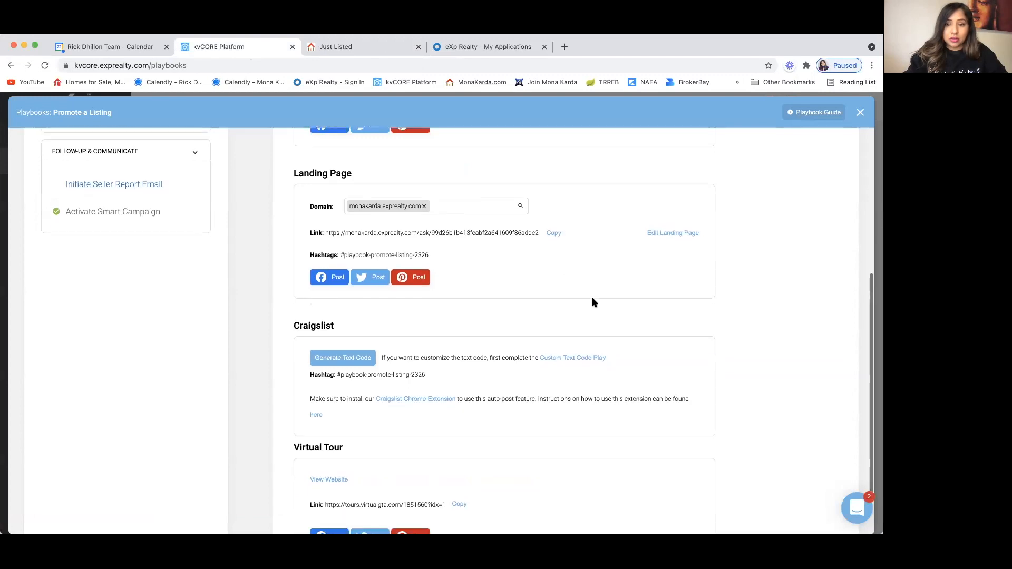
scroll(607, 245, "up", 1)
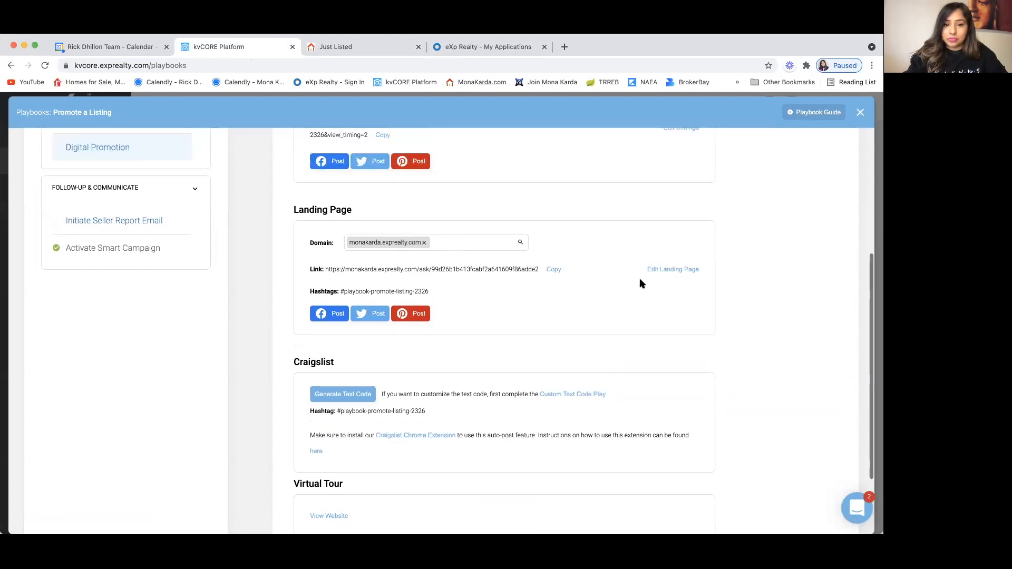
left_click(680, 270)
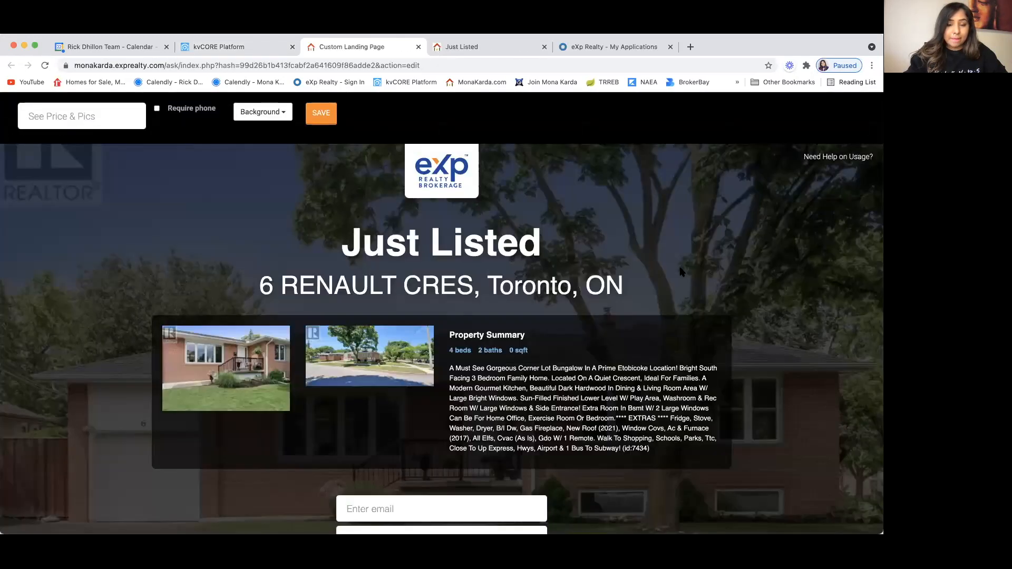
left_click(321, 116)
left_click(512, 46)
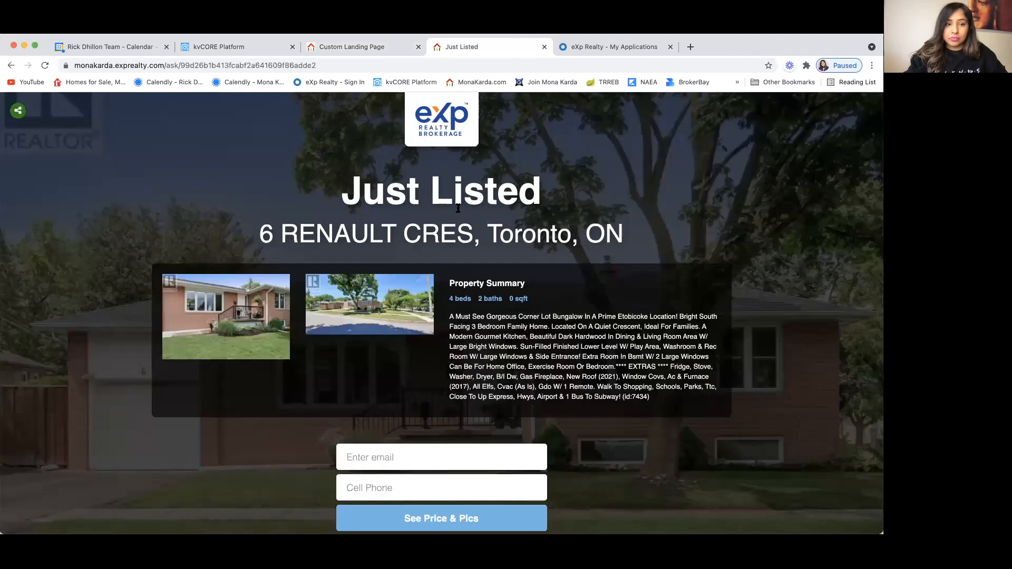
Step: Expand the page's social sharing buttons, then return to the Digital Promotion play
scroll(458, 208, "down", 3)
scroll(457, 208, "up", 3)
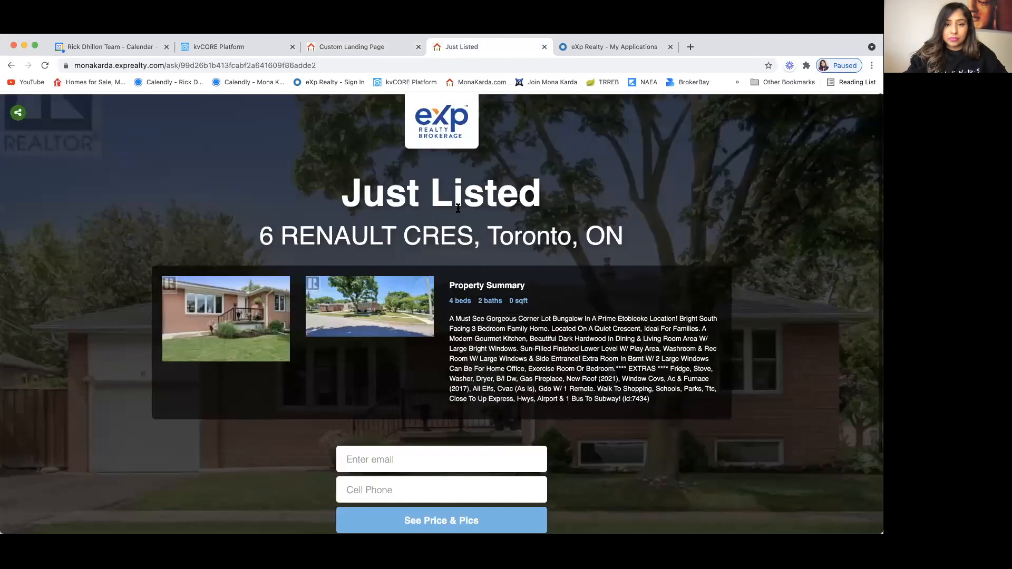
left_click(17, 113)
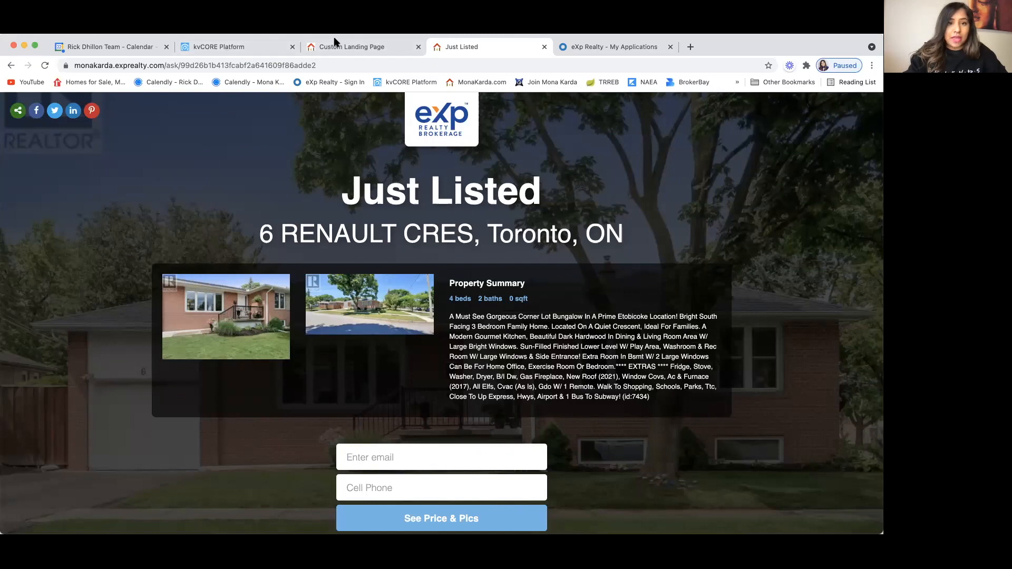
left_click(225, 46)
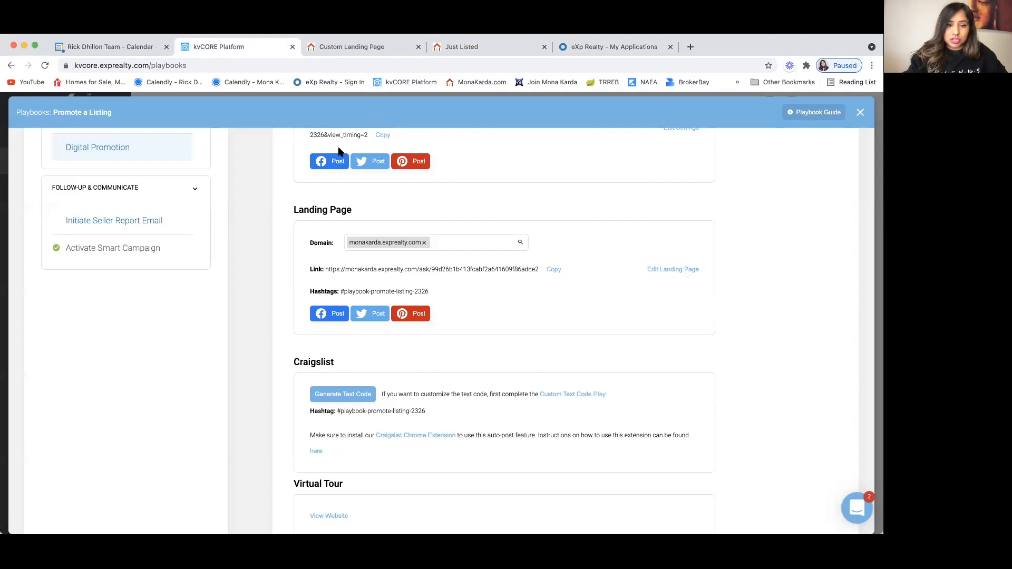
scroll(274, 348, "down", 2)
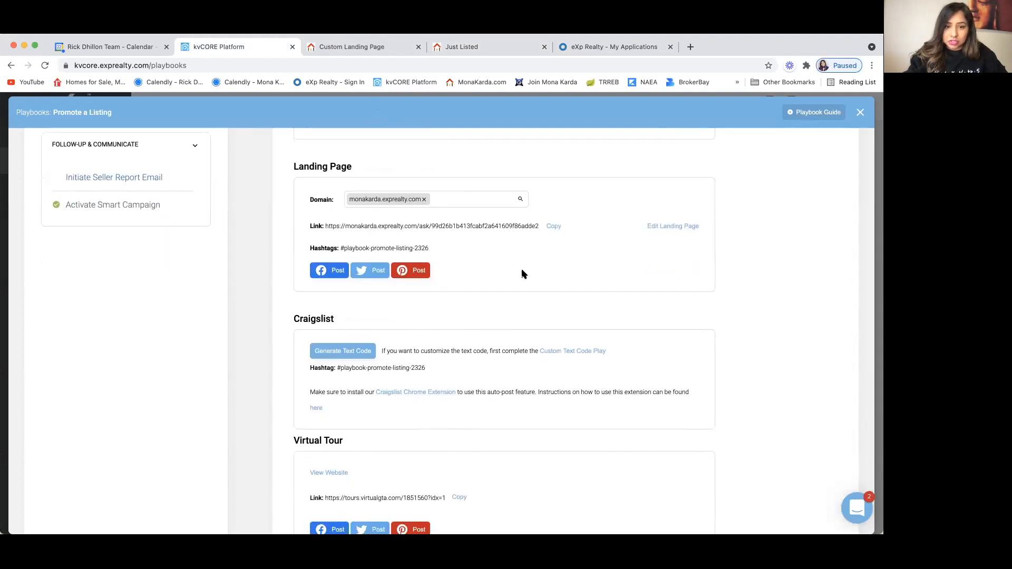
scroll(556, 248, "down", 1)
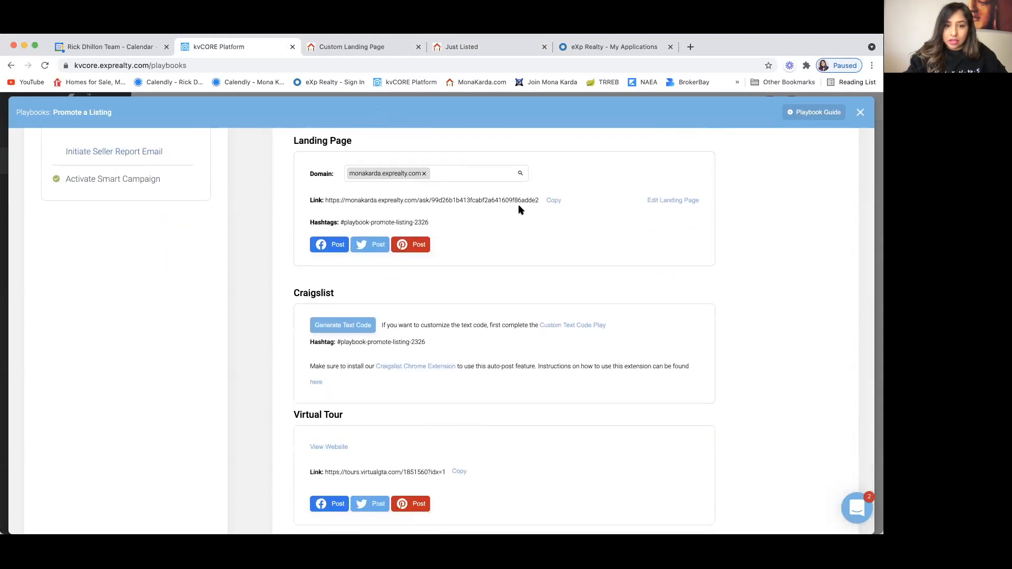
Step: Draft a Facebook share of the Just Listed landing page to a managed page, then return to kvCORE
left_click(334, 246)
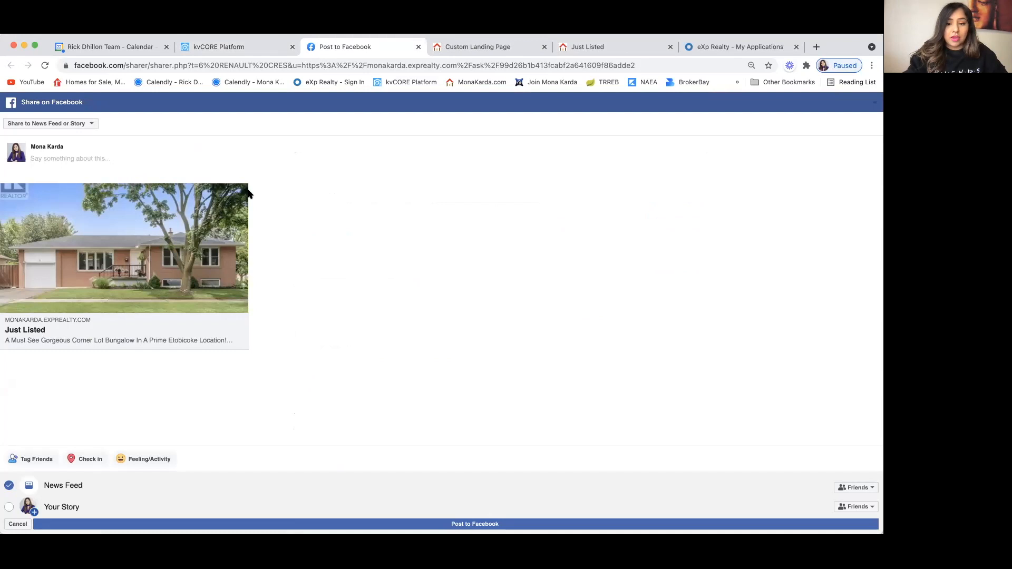
left_click(92, 125)
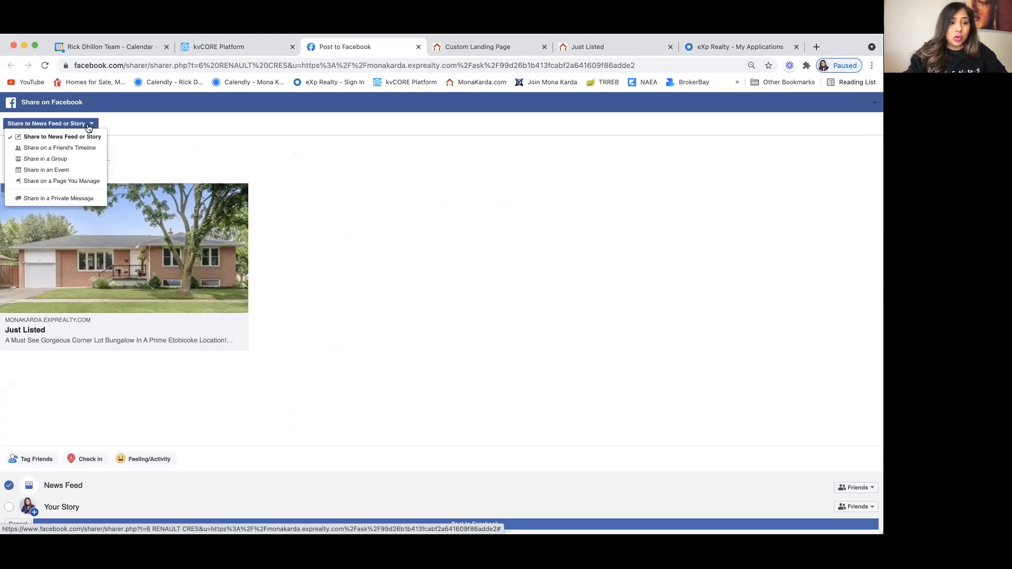
left_click(79, 182)
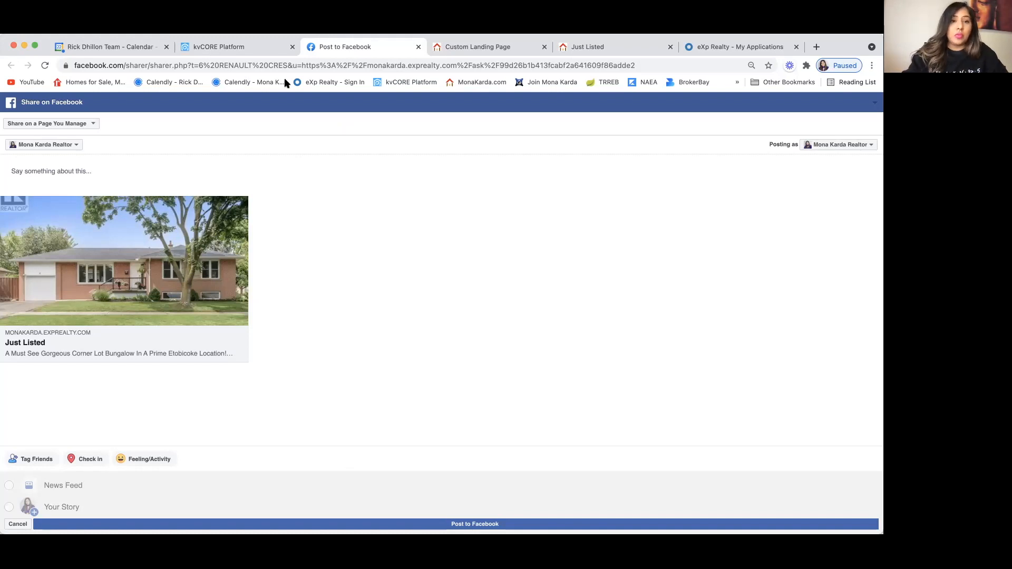
left_click(245, 46)
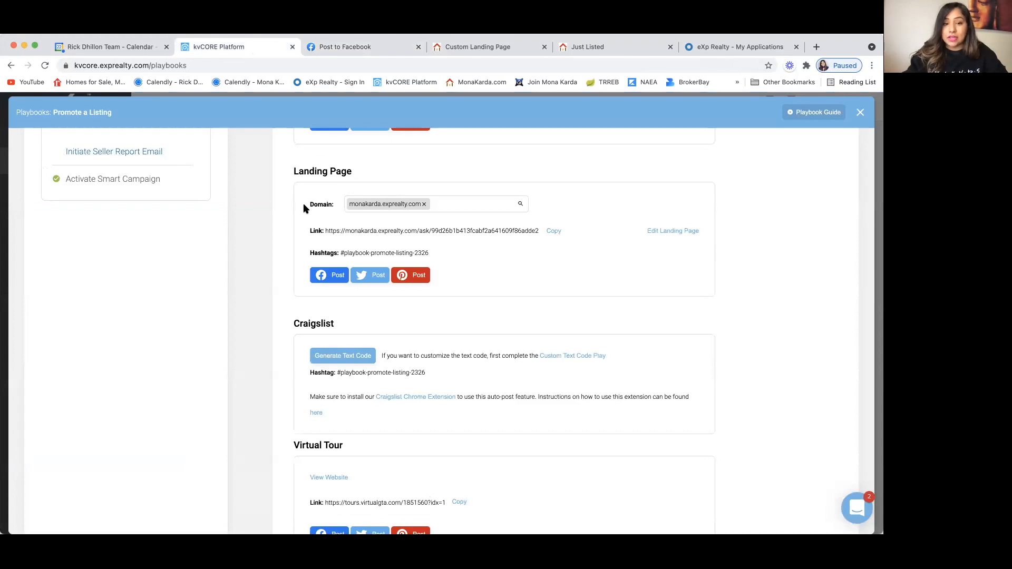
scroll(316, 258, "down", 2)
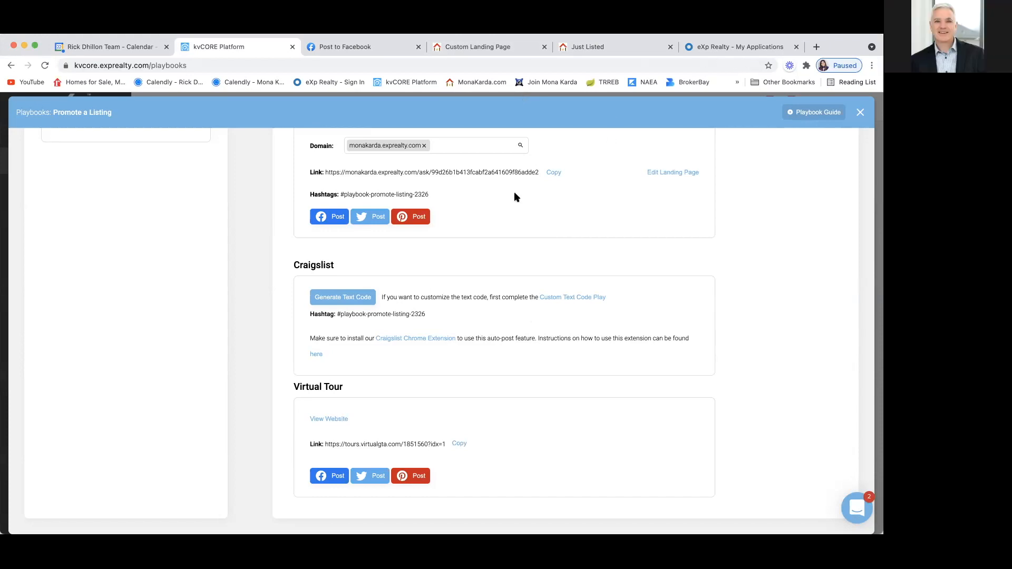
left_click(332, 419)
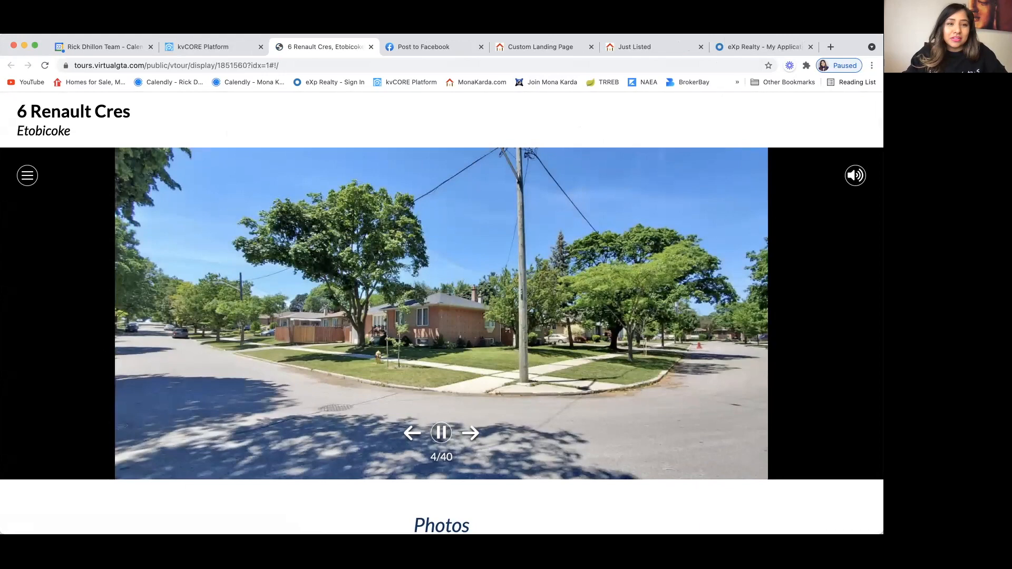
scroll(441, 313, "down", 1)
scroll(442, 314, "down", 1)
scroll(442, 313, "up", 1)
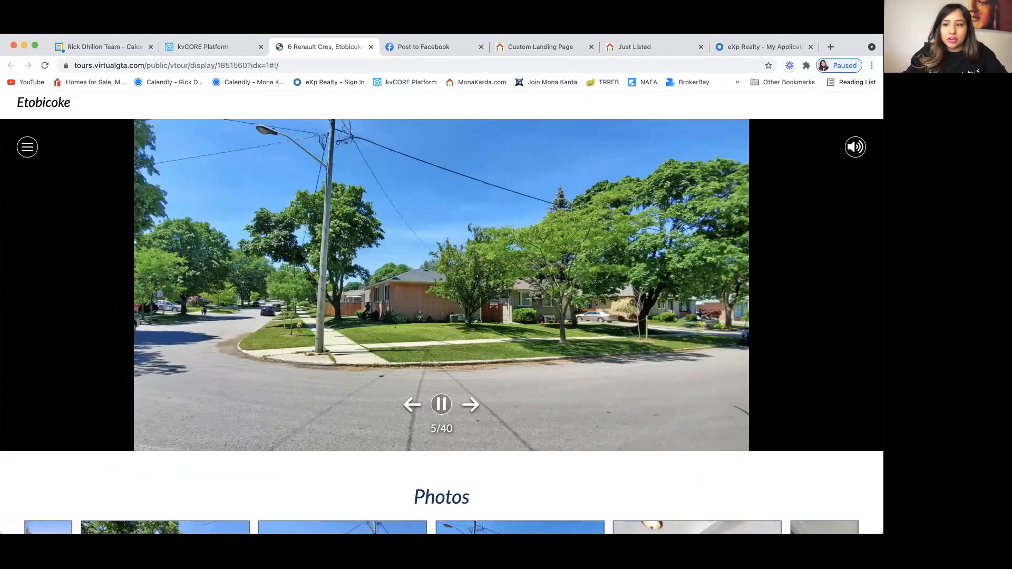
scroll(856, 148, "down", 1)
left_click(856, 134)
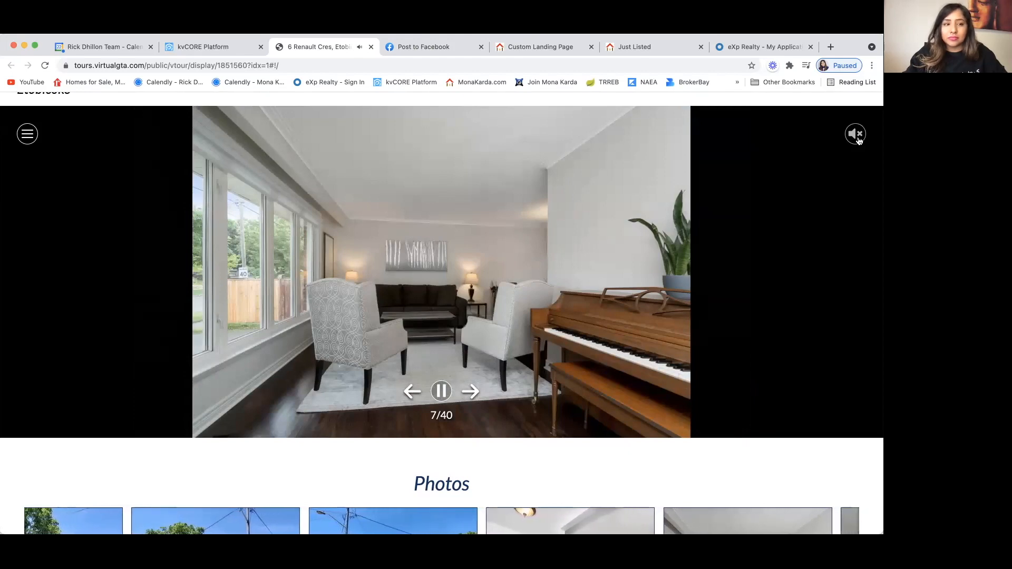
left_click(856, 135)
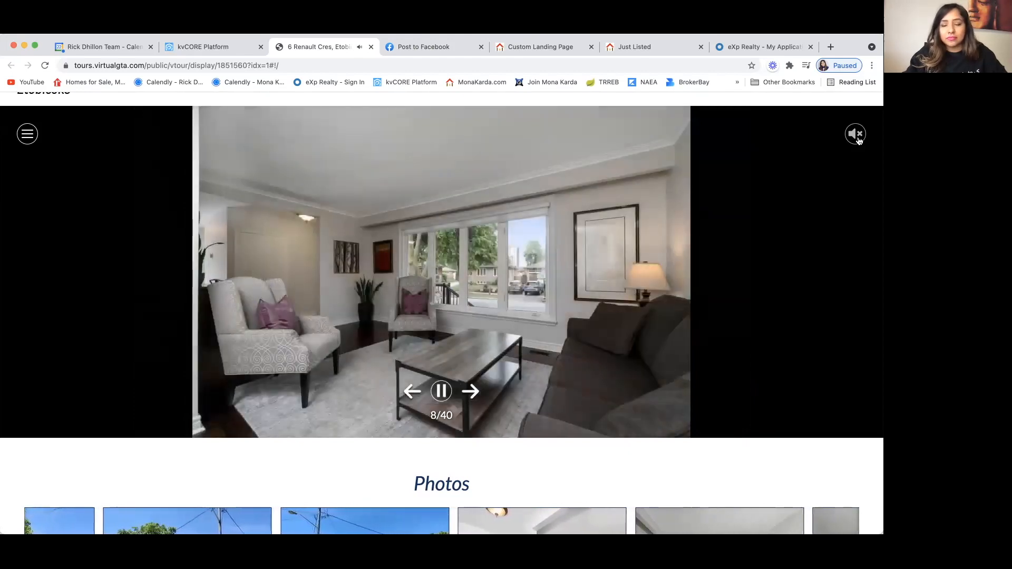
Step: Review the tour's neighbourhood, overview and share sections, then go back to the kvCORE playbook
scroll(93, 371, "down", 5)
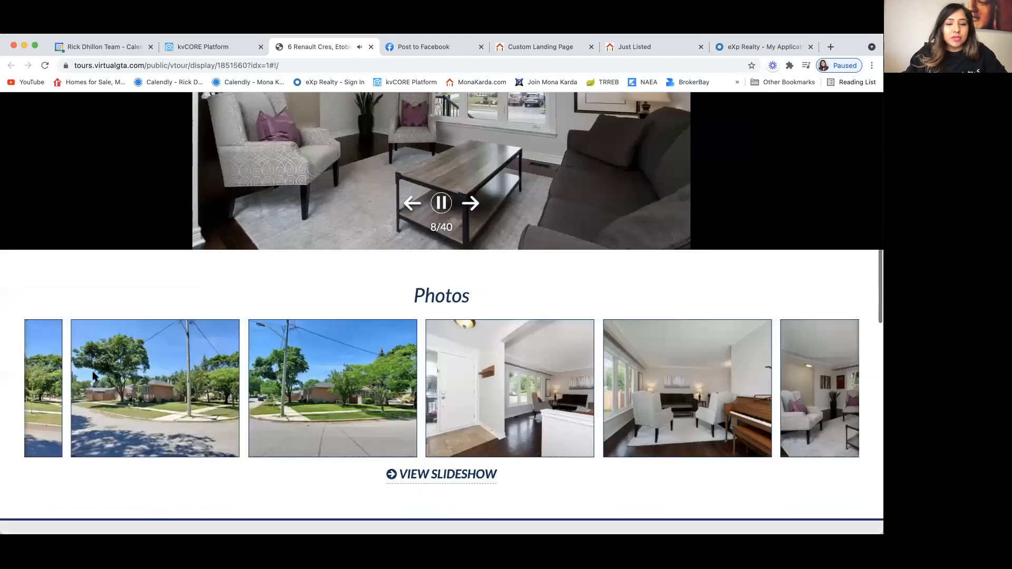
scroll(92, 371, "down", 3)
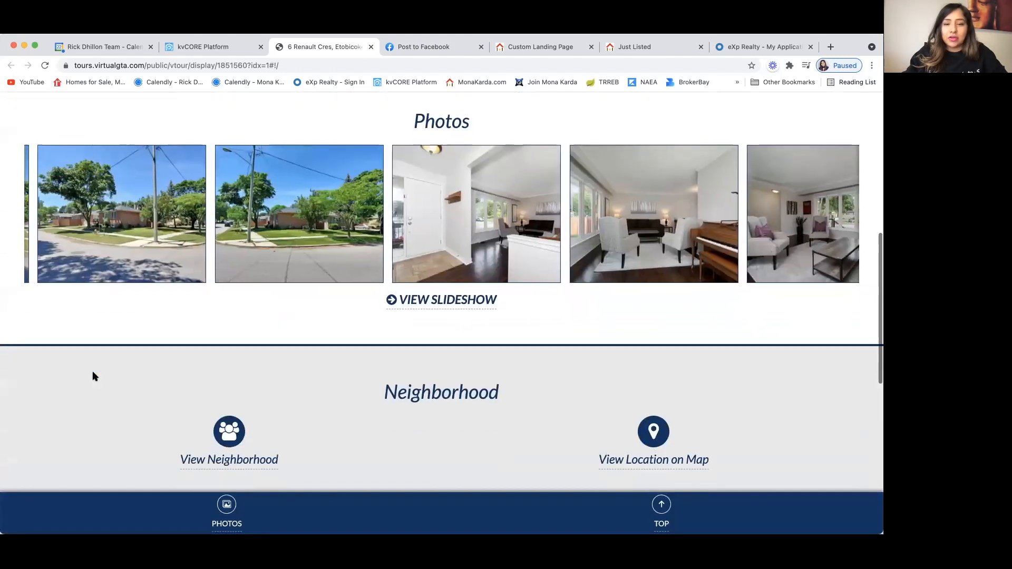
scroll(93, 371, "down", 3)
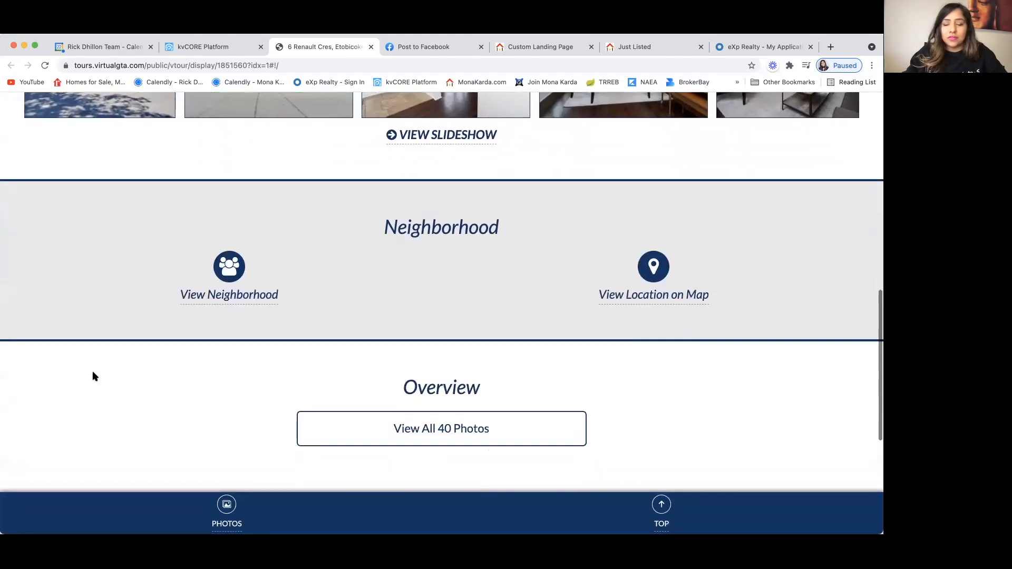
scroll(93, 372, "down", 4)
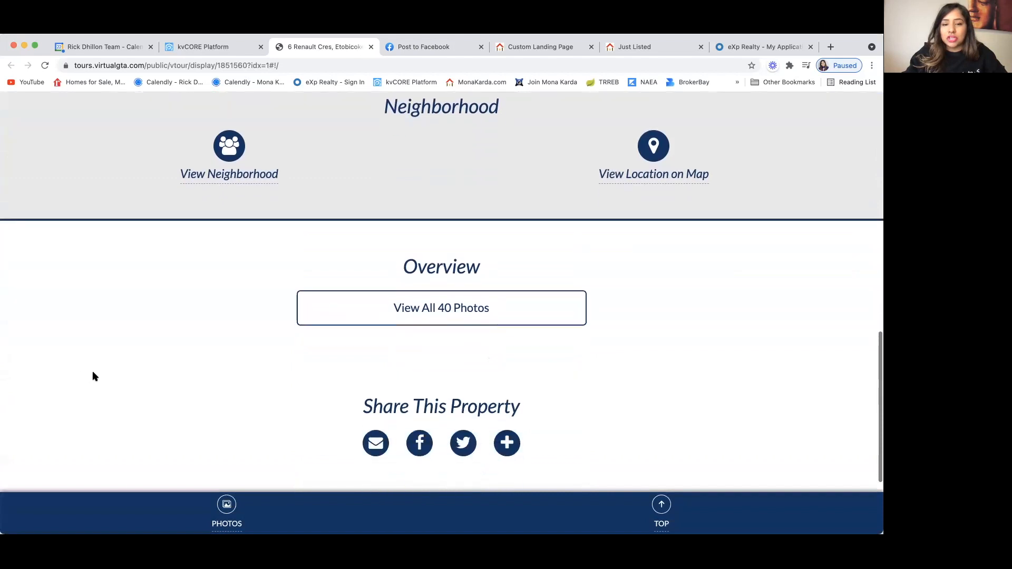
scroll(93, 376, "down", 2)
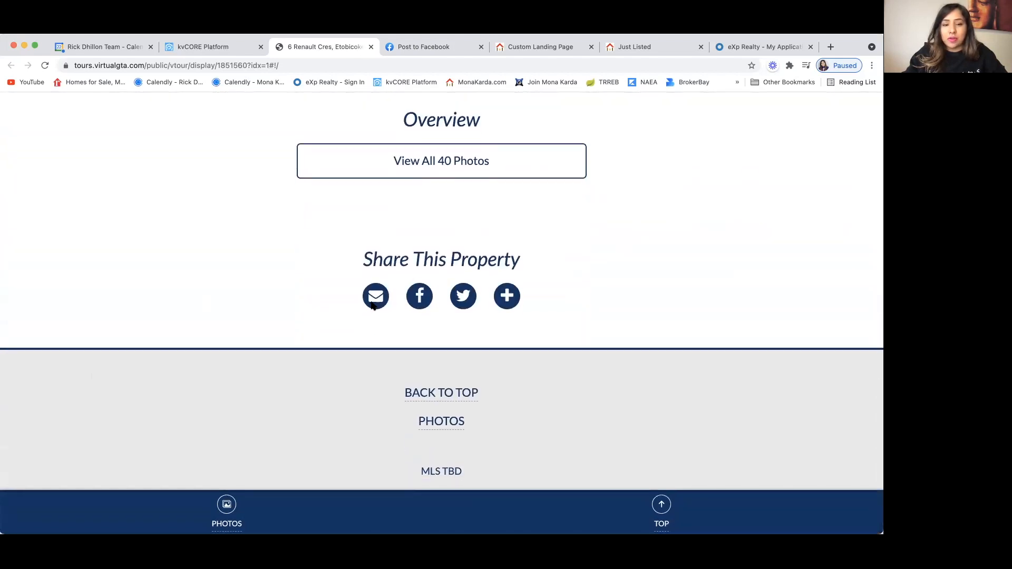
scroll(241, 328, "down", 1)
scroll(241, 329, "up", 10)
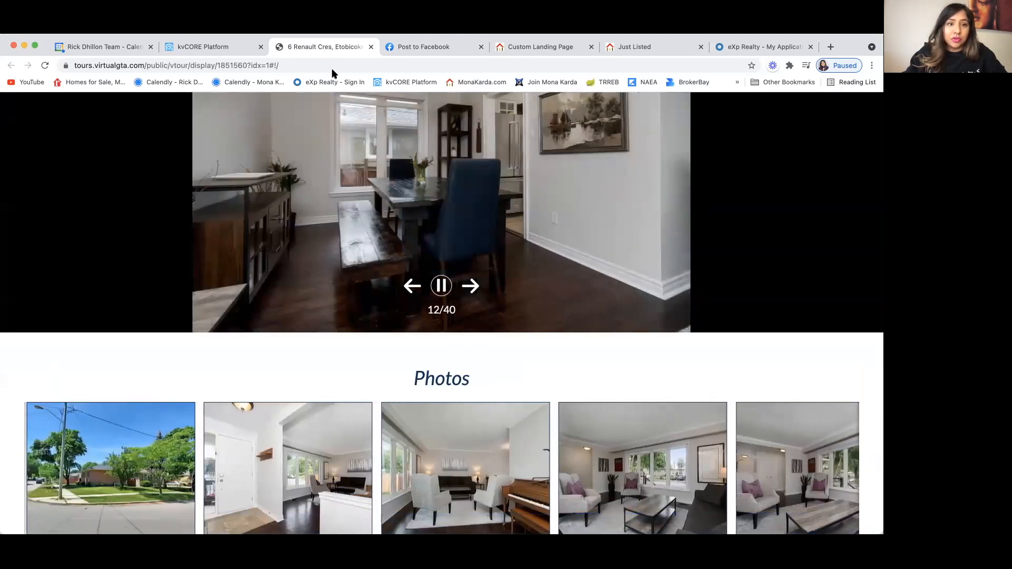
left_click(216, 48)
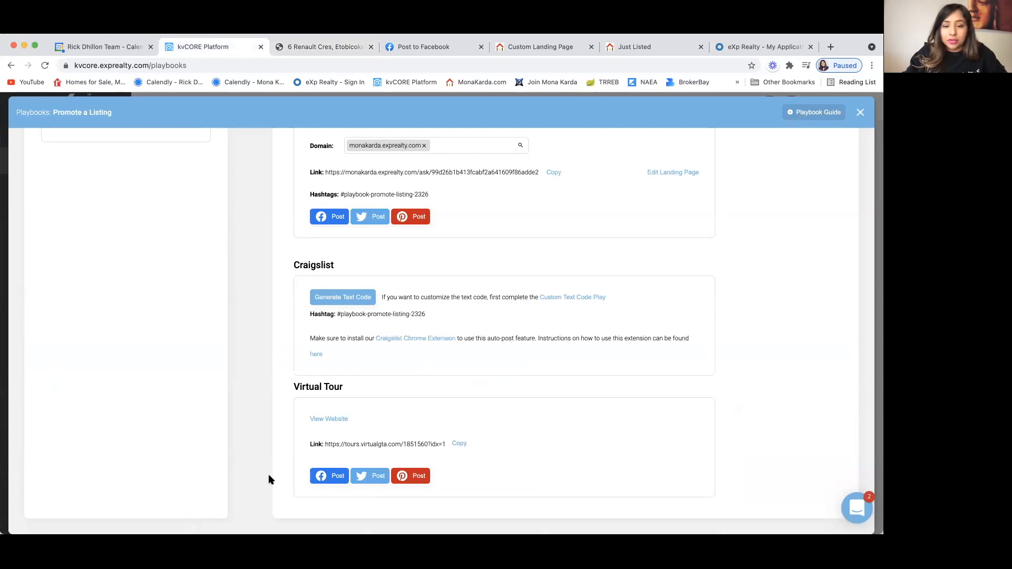
left_click(329, 477)
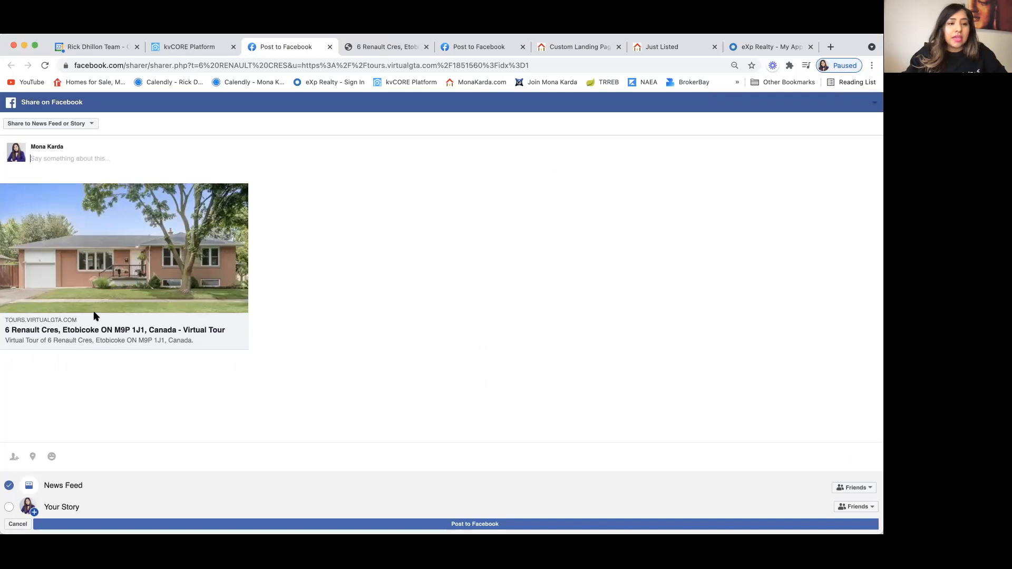
left_click(87, 124)
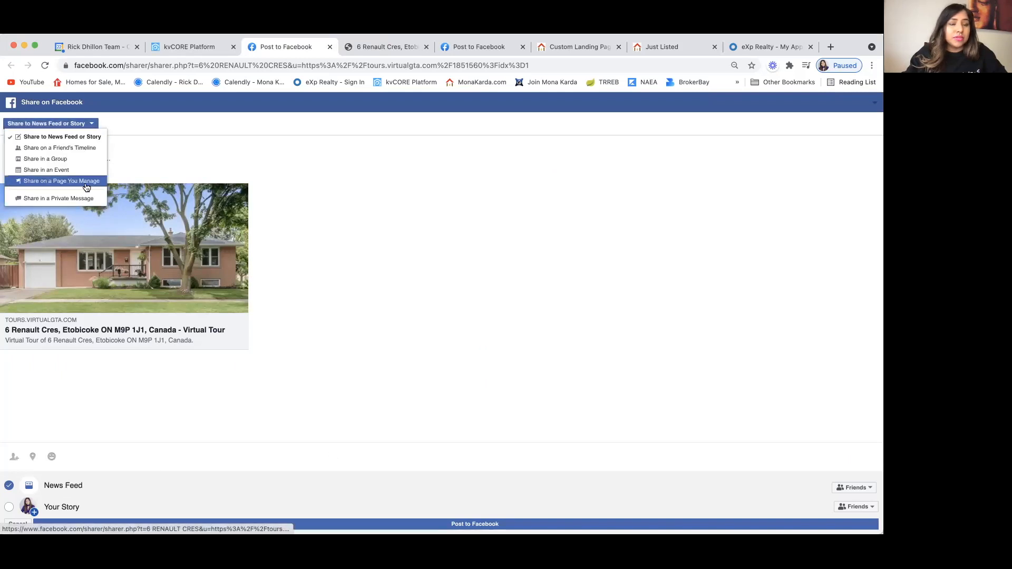
left_click(86, 181)
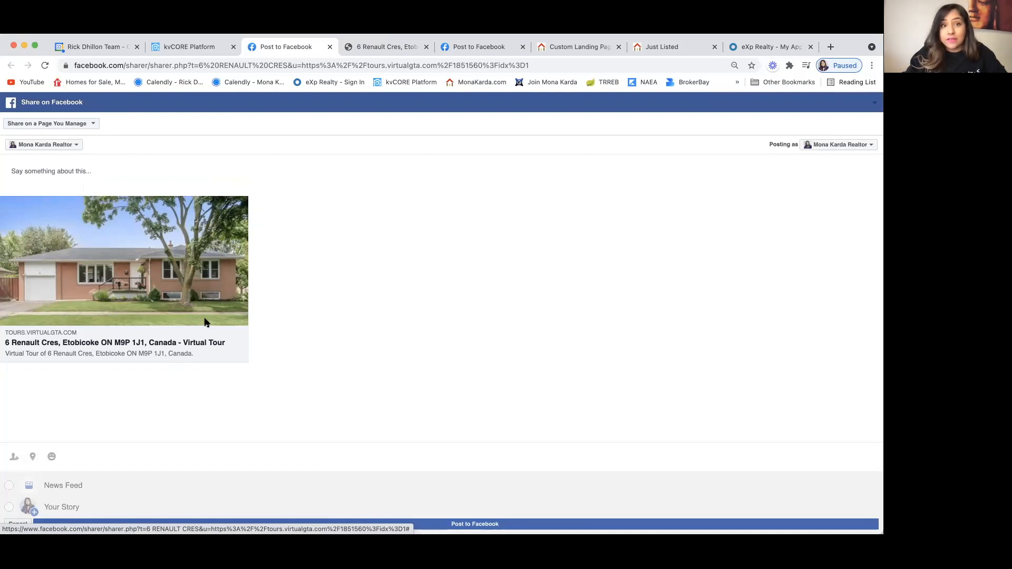
left_click(205, 49)
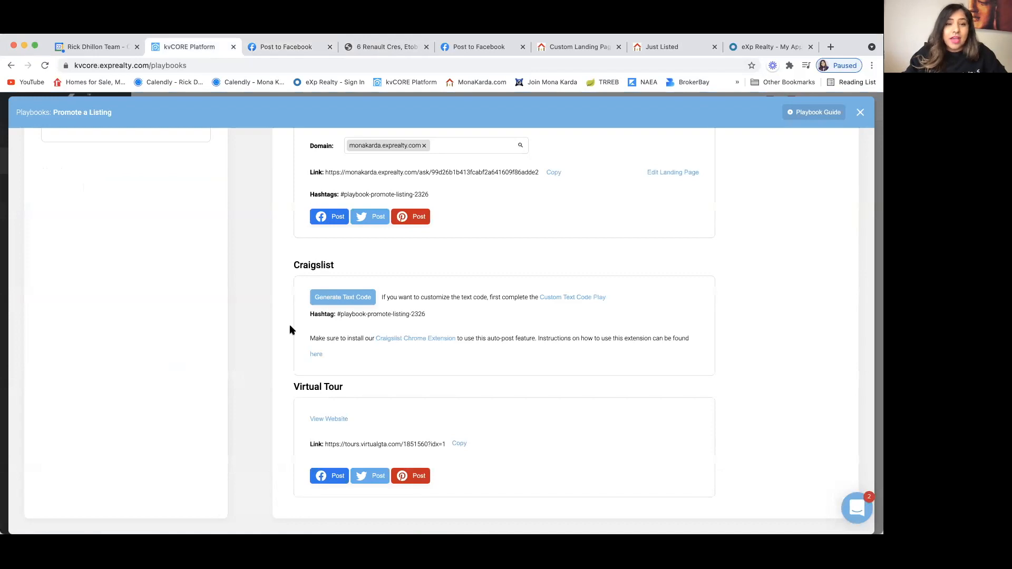
Step: Open the Initiate Seller Report Email play in the Follow-up & Communicate list
scroll(289, 330, "up", 5)
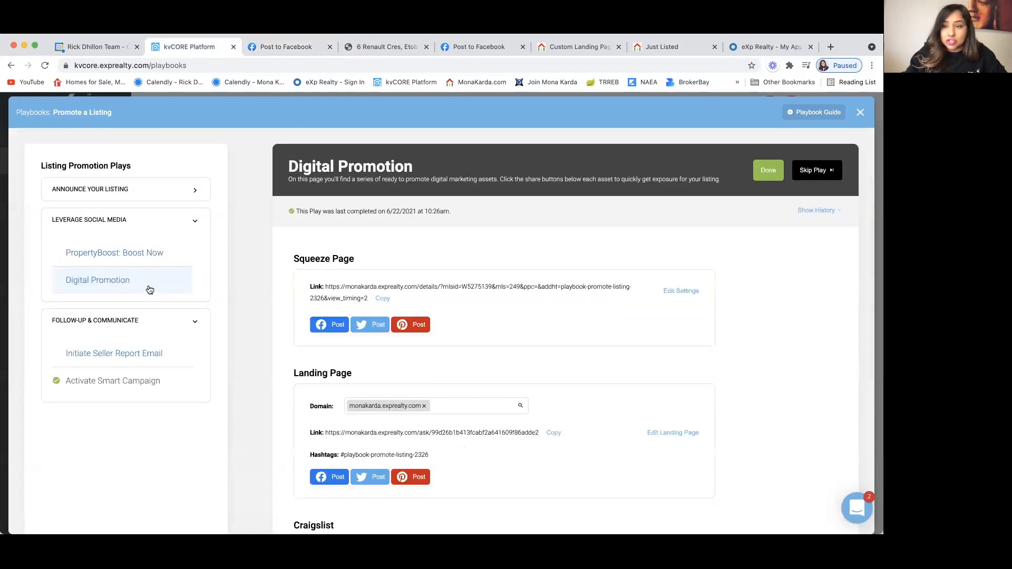
scroll(259, 264, "down", 2)
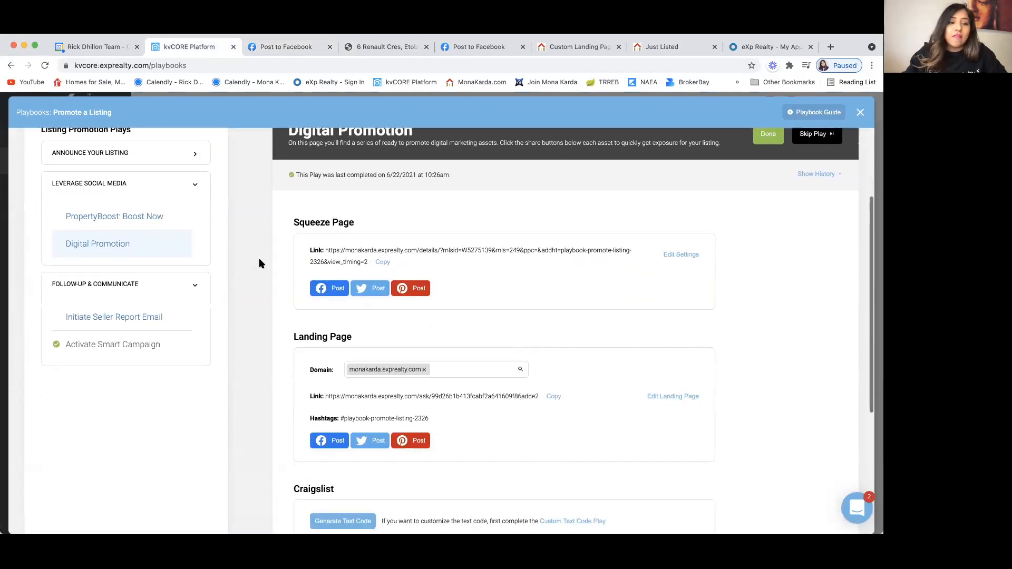
left_click(194, 287)
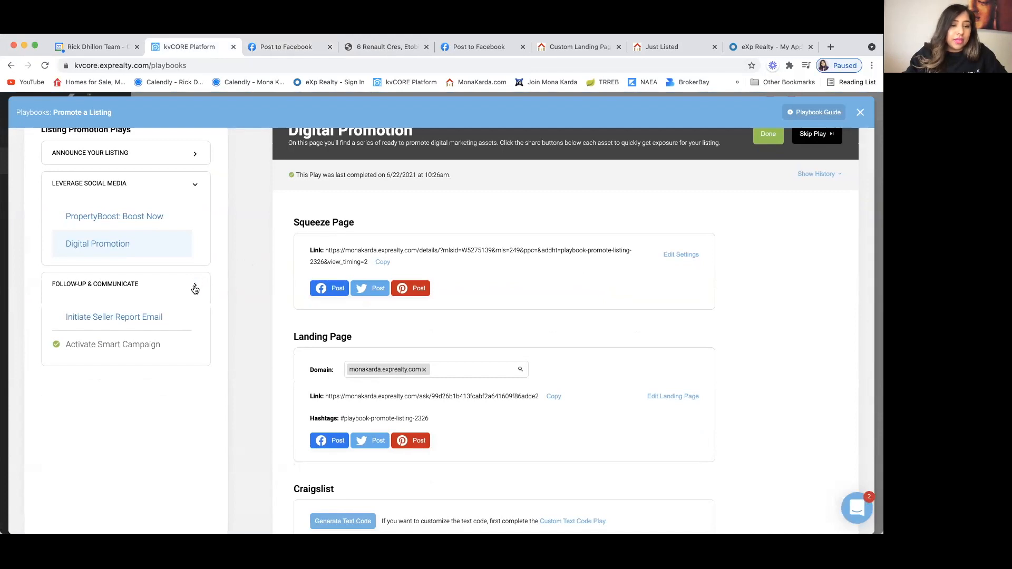
left_click(195, 287)
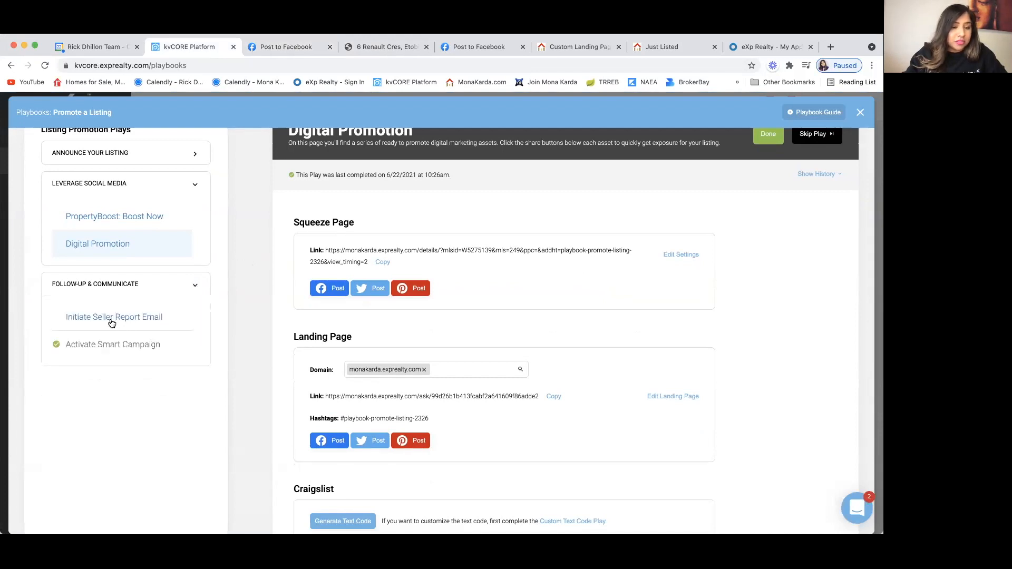
left_click(151, 318)
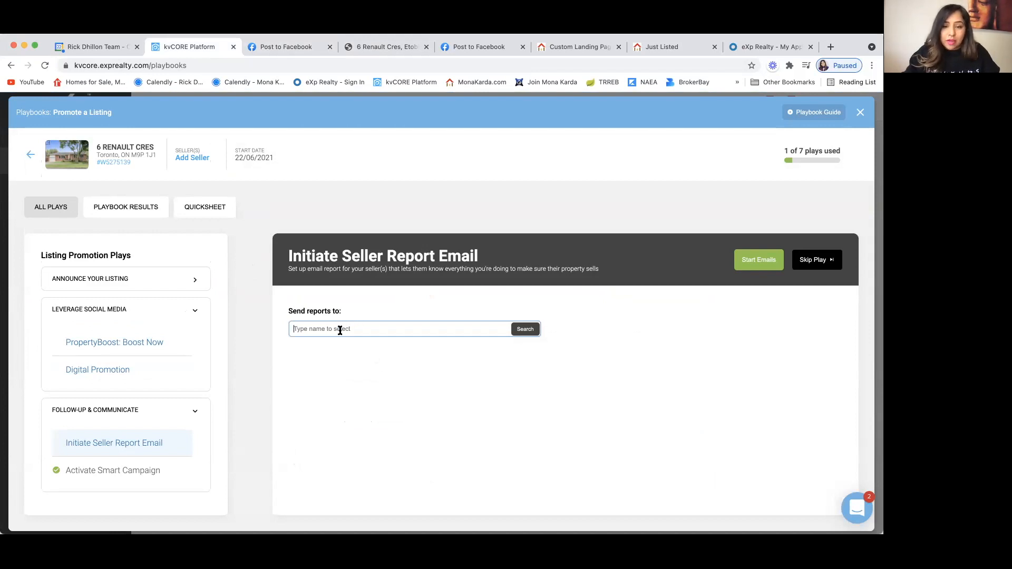
Step: Close the Manage Sellers dialog without adding a seller and open Activate Smart Campaign
left_click(191, 158)
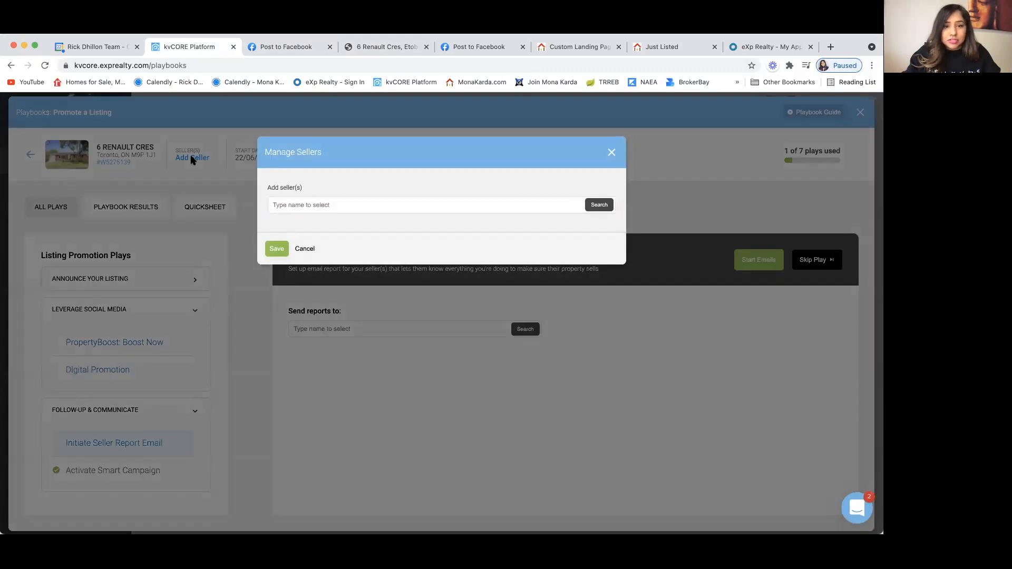
left_click(289, 205)
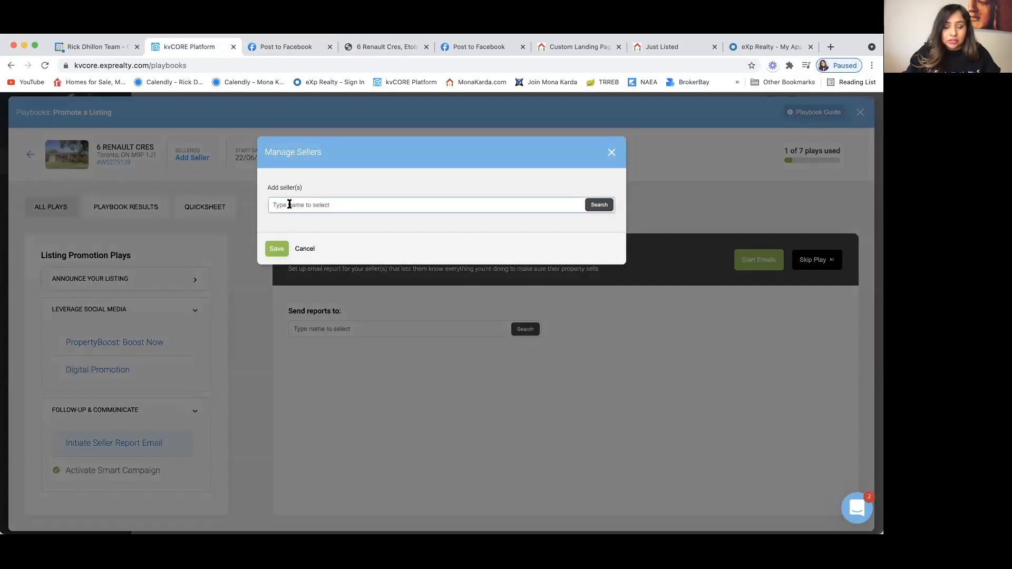
left_click(607, 156)
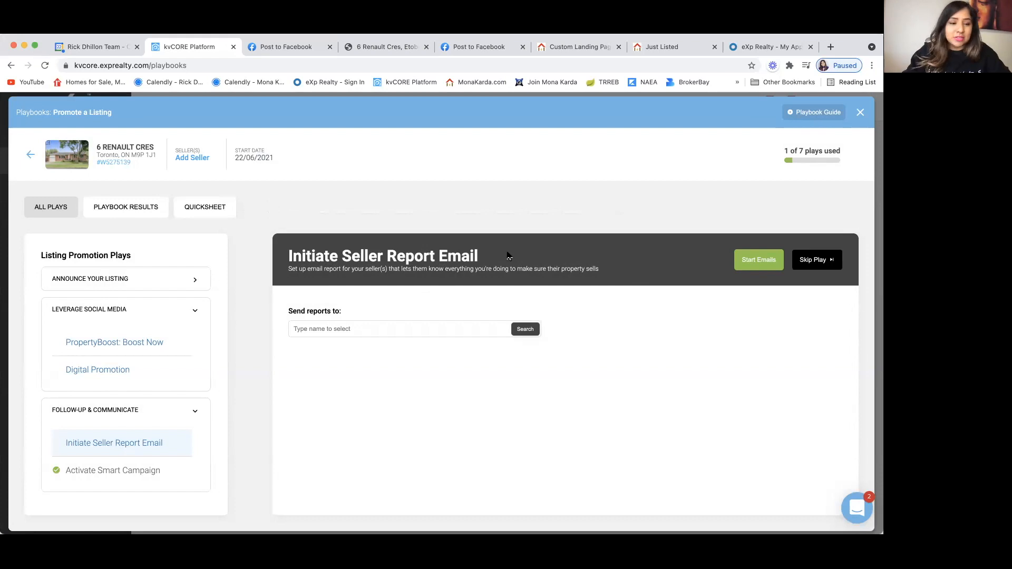
left_click(107, 473)
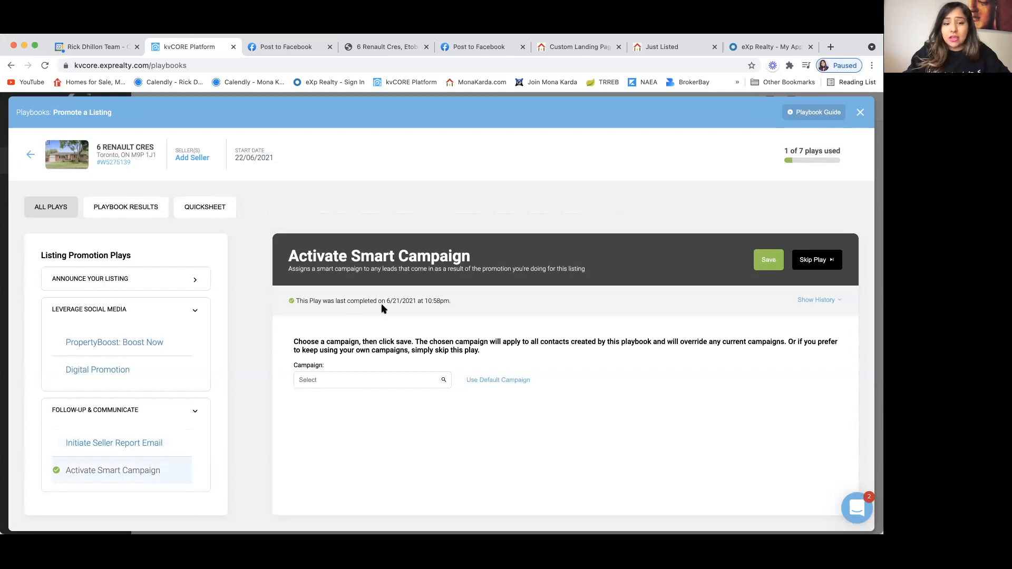
Step: Select the Default New Lead - Buyer - Playbooks smart campaign and view its details
left_click(392, 378)
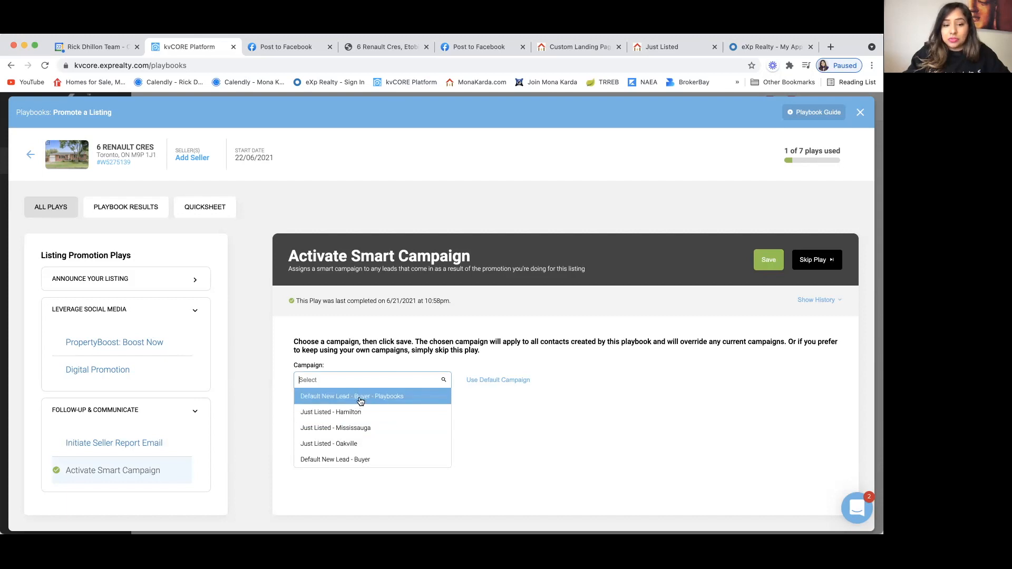
left_click(396, 397)
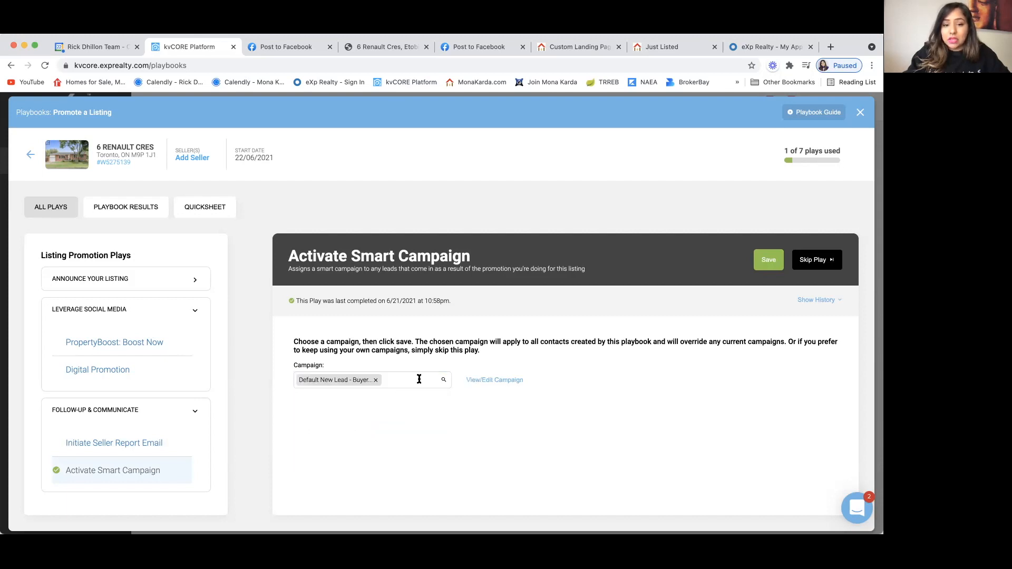
left_click(502, 382)
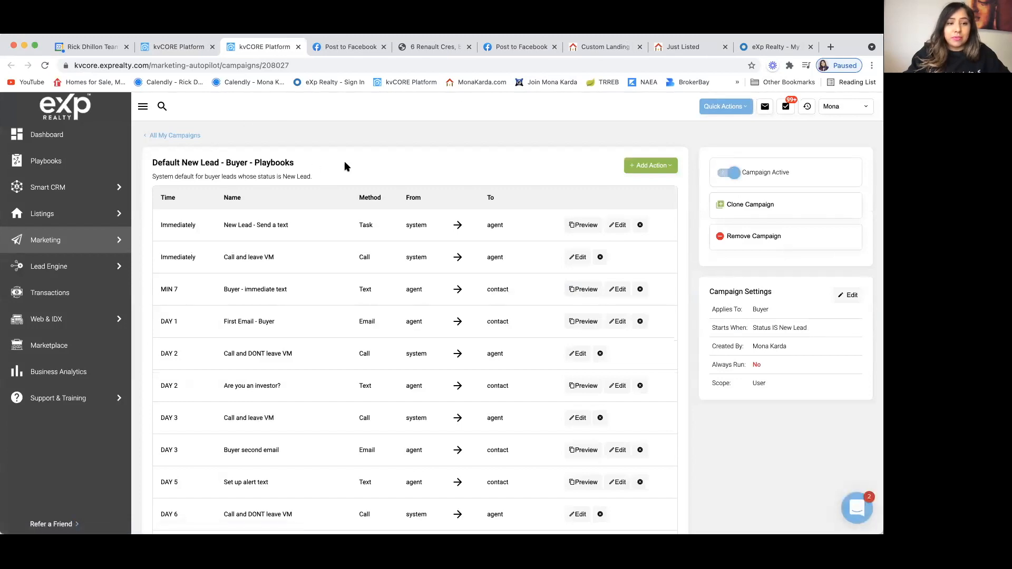
scroll(345, 166, "down", 1)
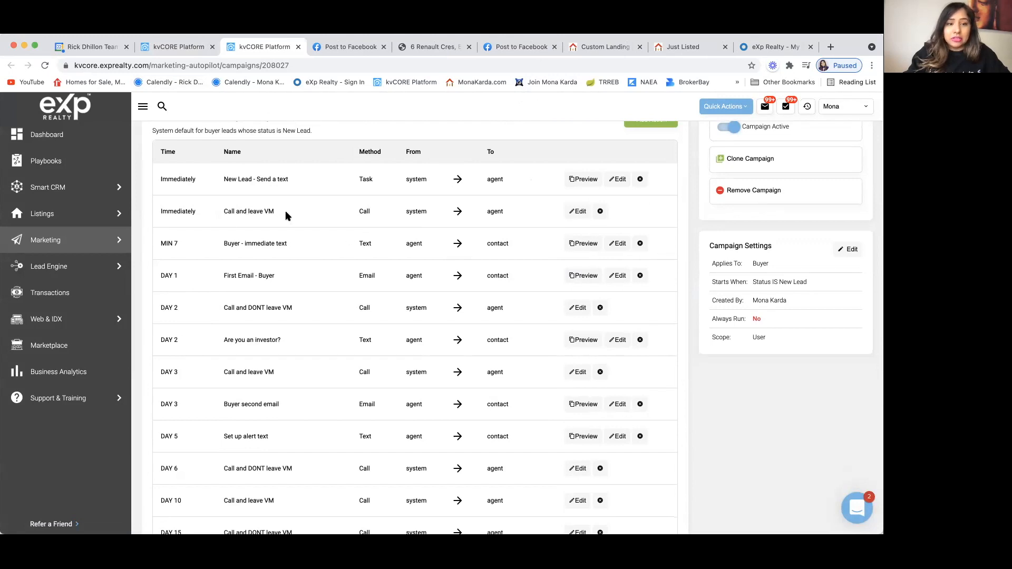
scroll(361, 239, "down", 3)
scroll(361, 240, "down", 15)
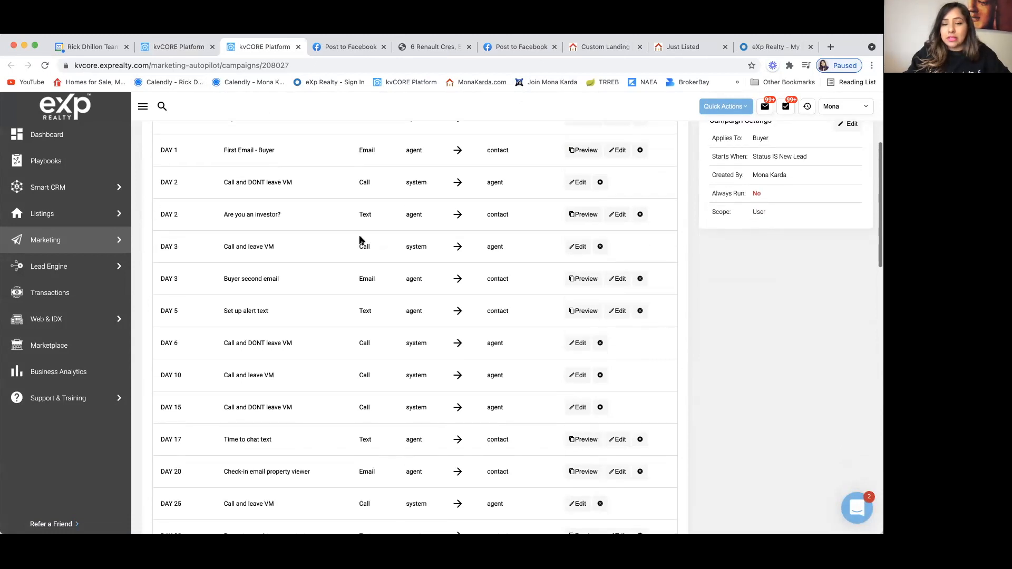
scroll(361, 239, "down", 15)
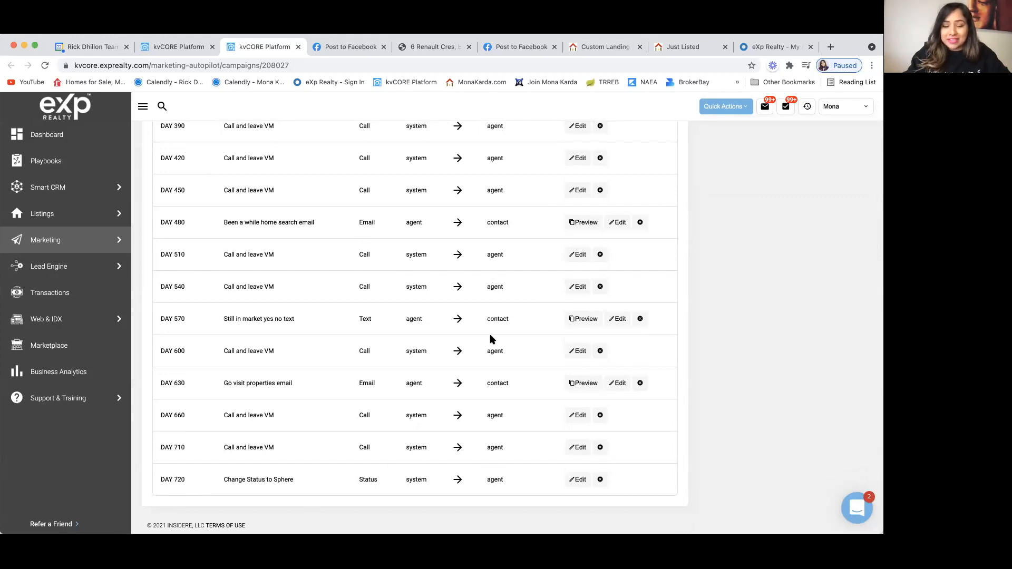
scroll(491, 337, "up", 20)
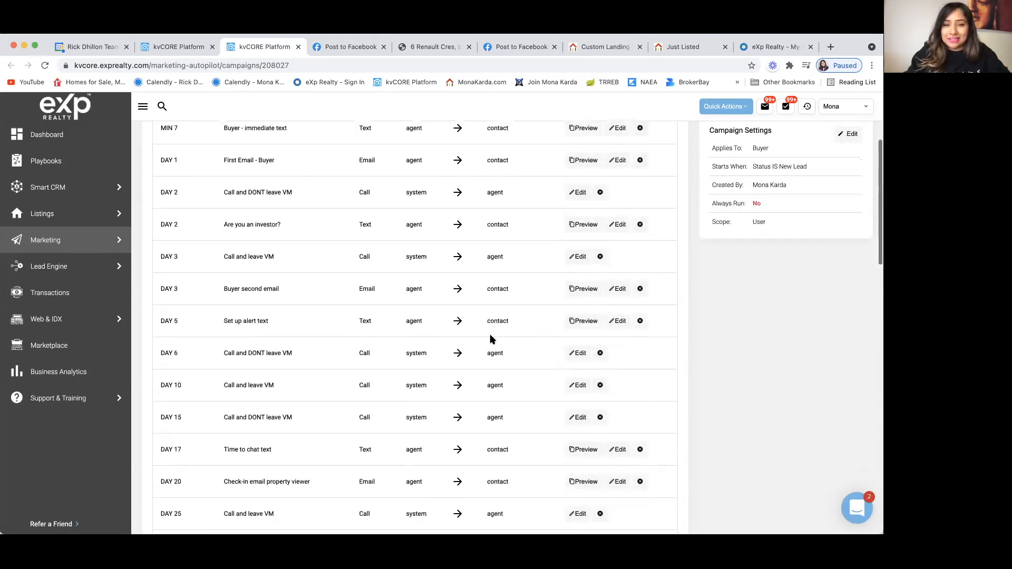
scroll(490, 334, "up", 5)
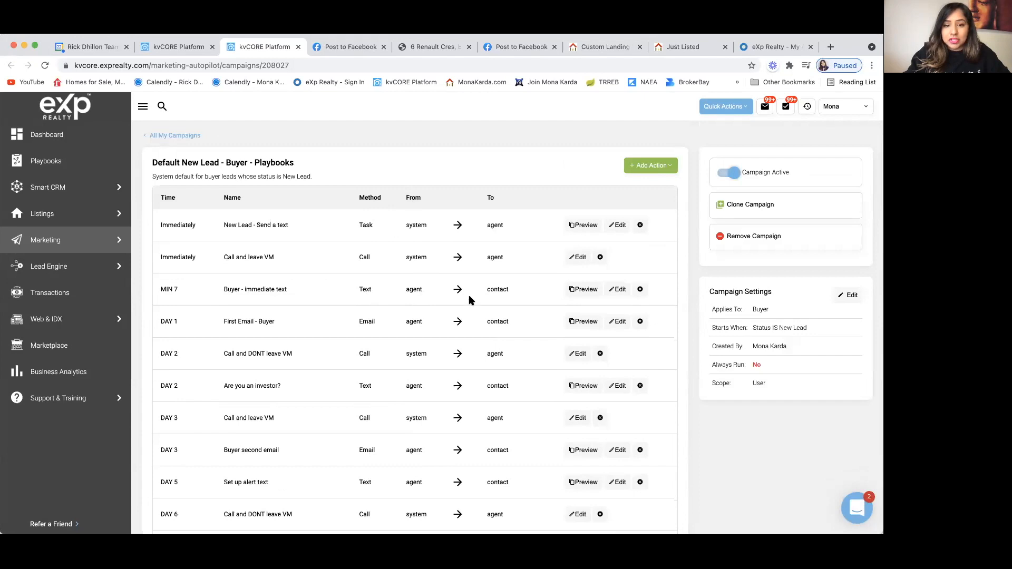
scroll(438, 353, "down", 1)
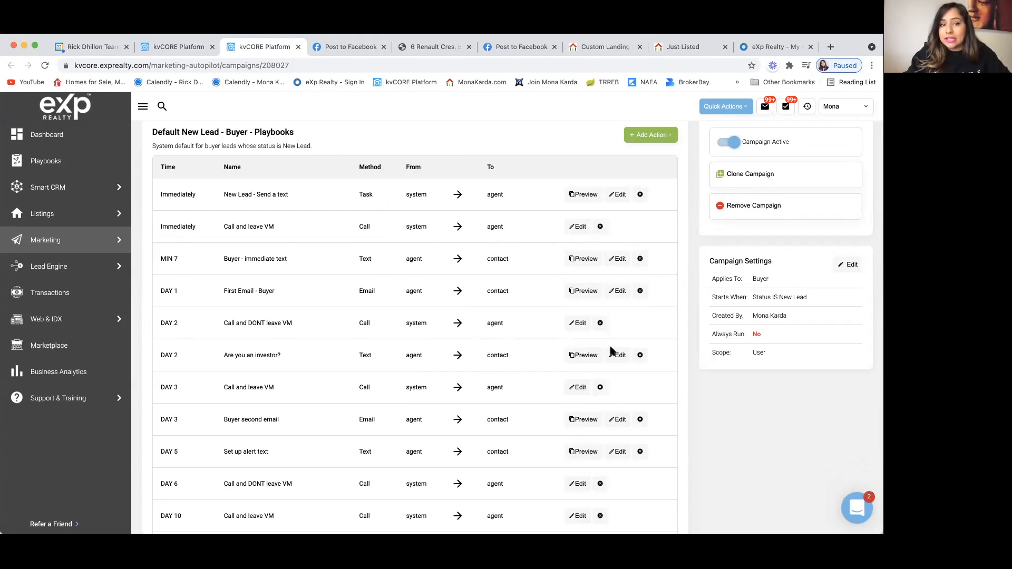
scroll(598, 372, "down", 4)
scroll(601, 363, "up", 5)
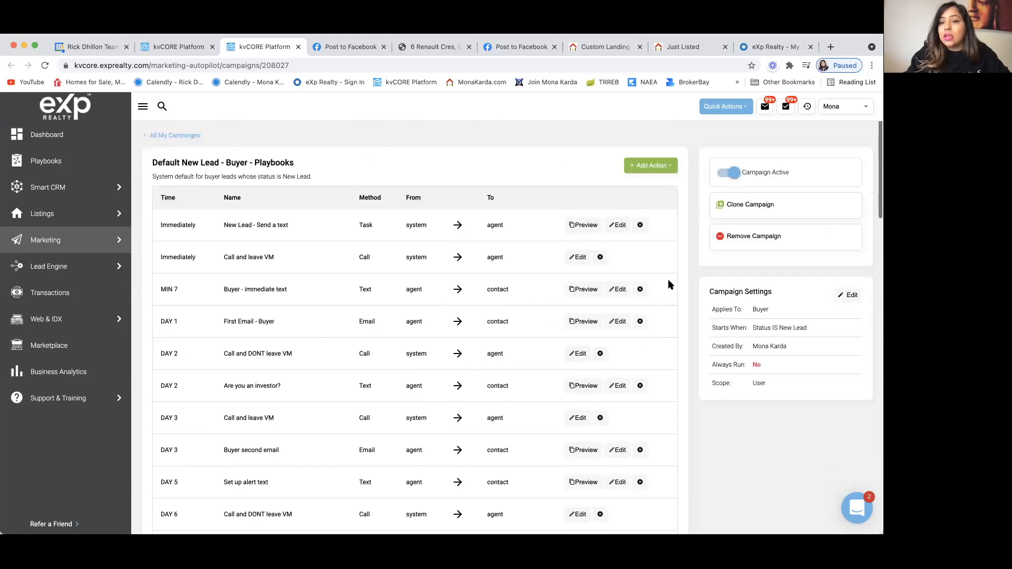
Step: Set the Default New Lead - Buyer - Playbooks campaign to inactive and return to the playbook
left_click(730, 173)
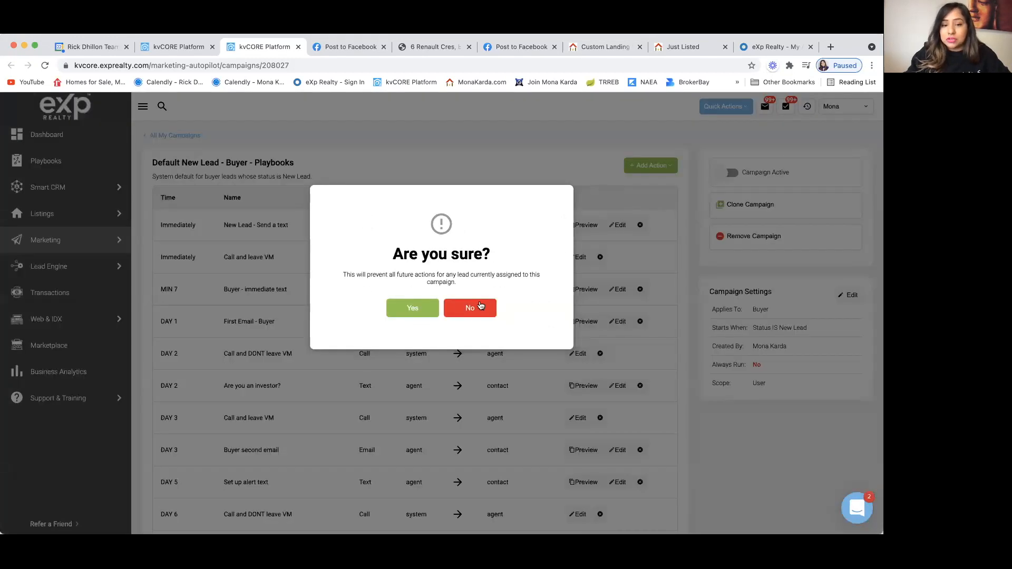
left_click(482, 308)
left_click(731, 174)
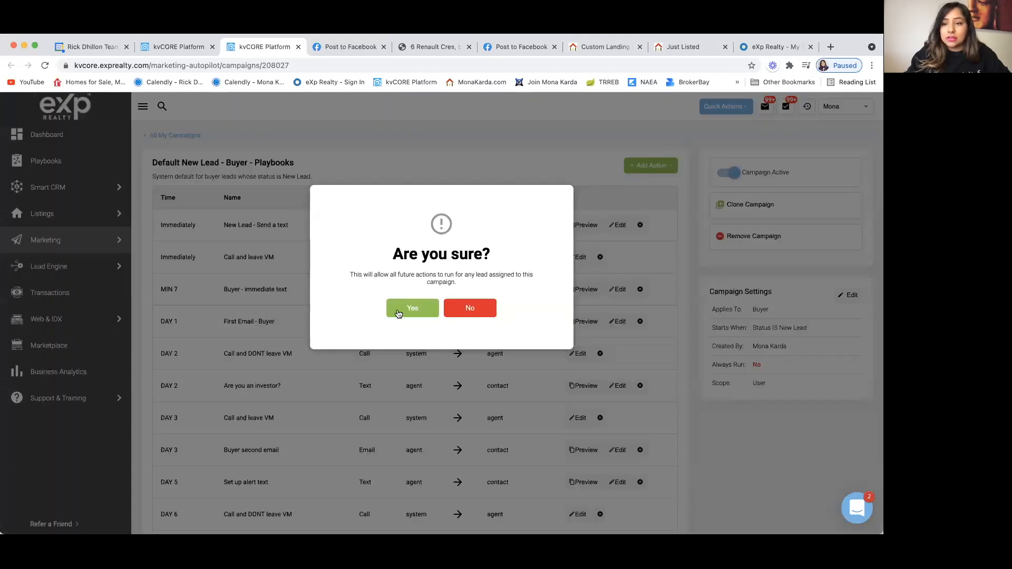
left_click(401, 311)
left_click(733, 174)
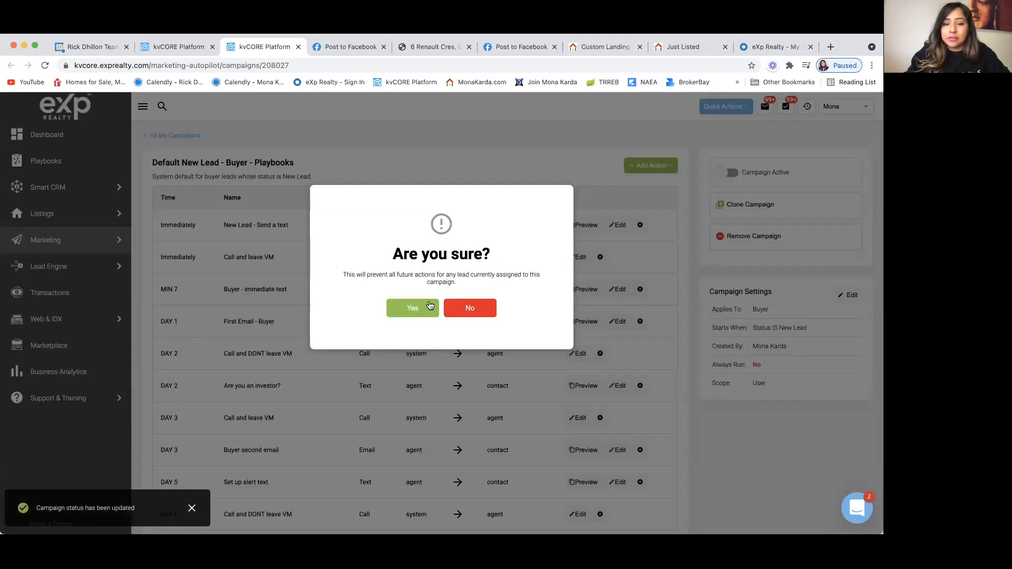
left_click(409, 310)
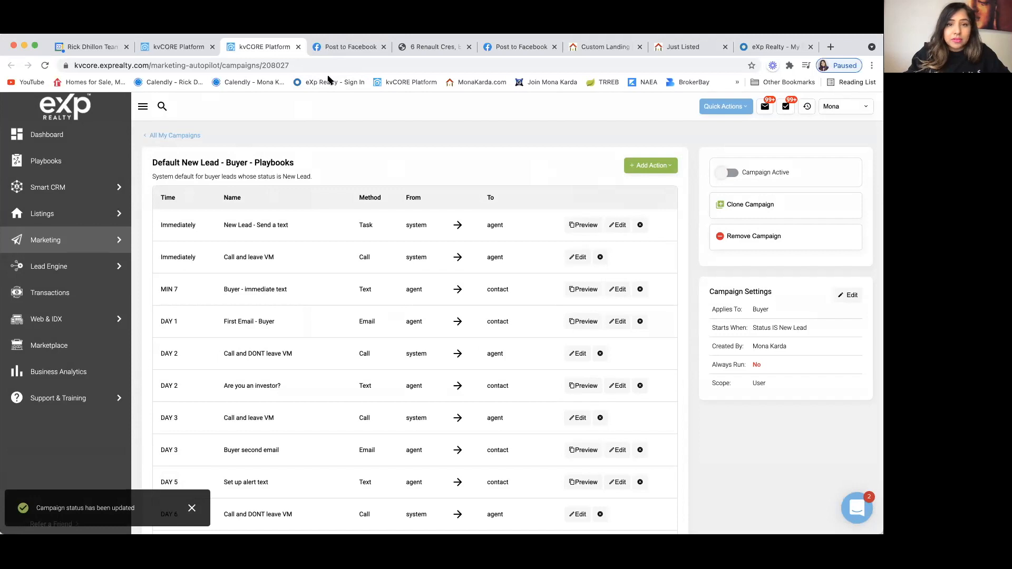
left_click(180, 48)
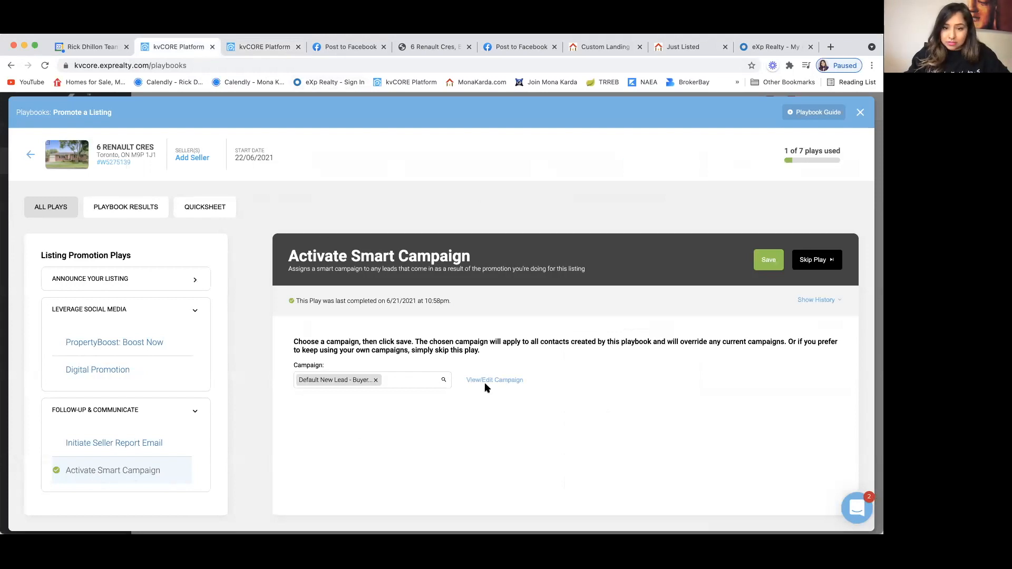
left_click(501, 376)
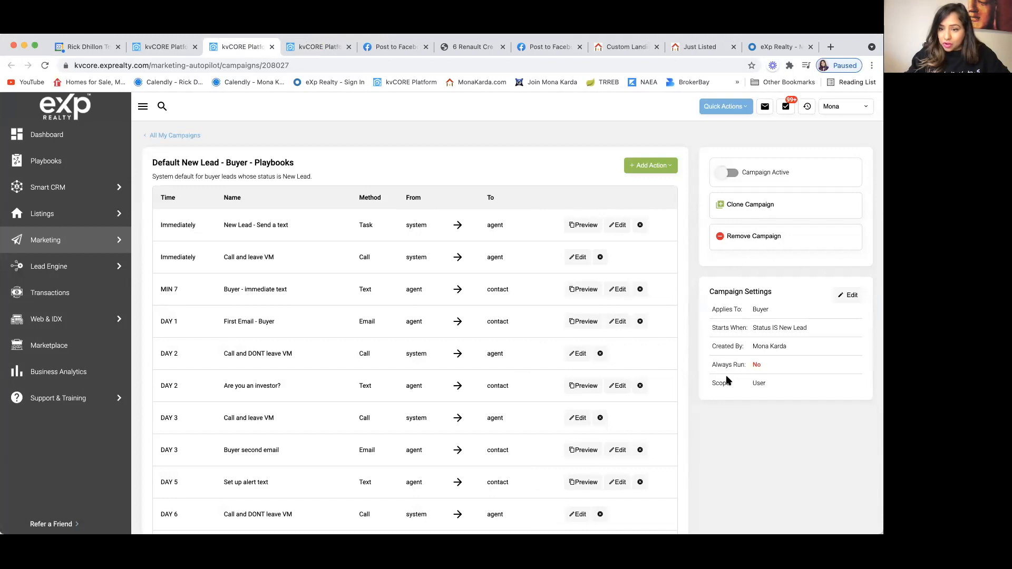
scroll(732, 384, "down", 15)
scroll(736, 389, "down", 8)
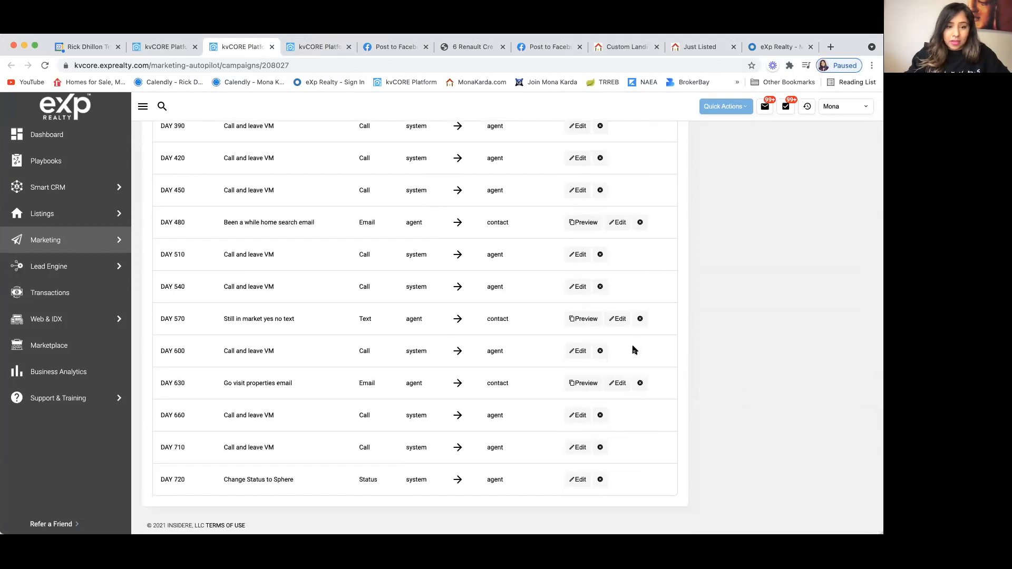
scroll(634, 350, "up", 8)
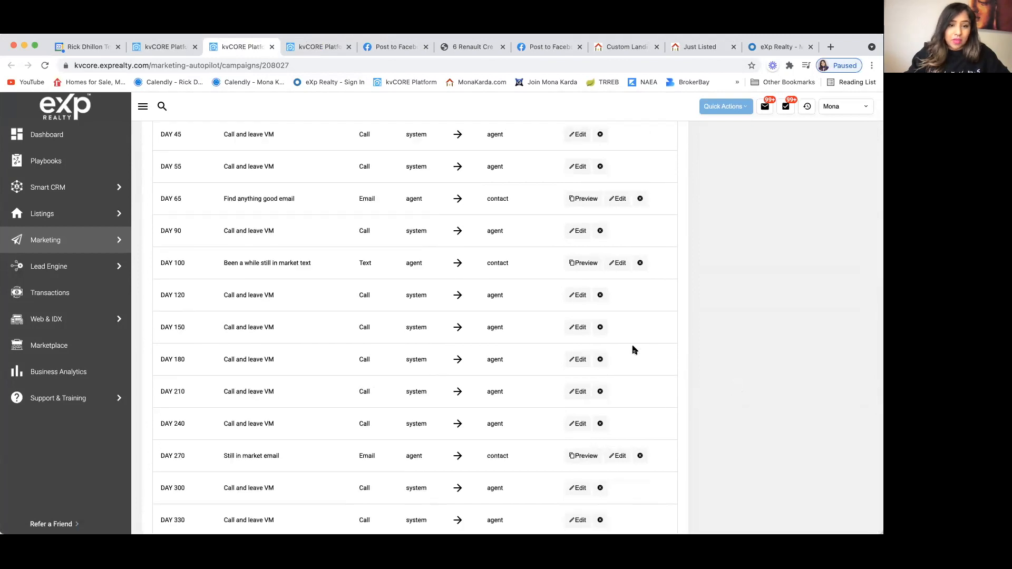
left_click(314, 47)
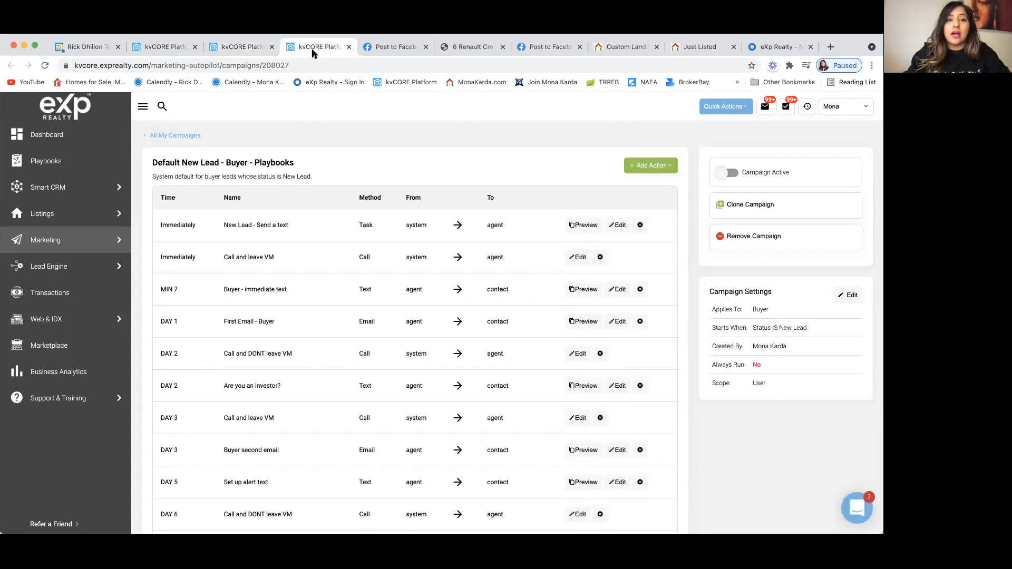
left_click(349, 47)
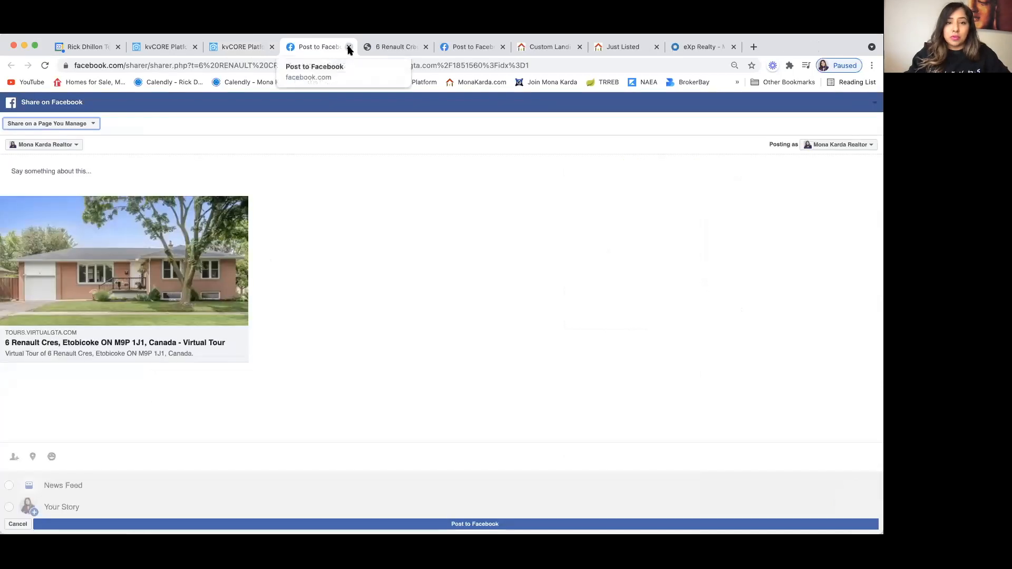
left_click(163, 46)
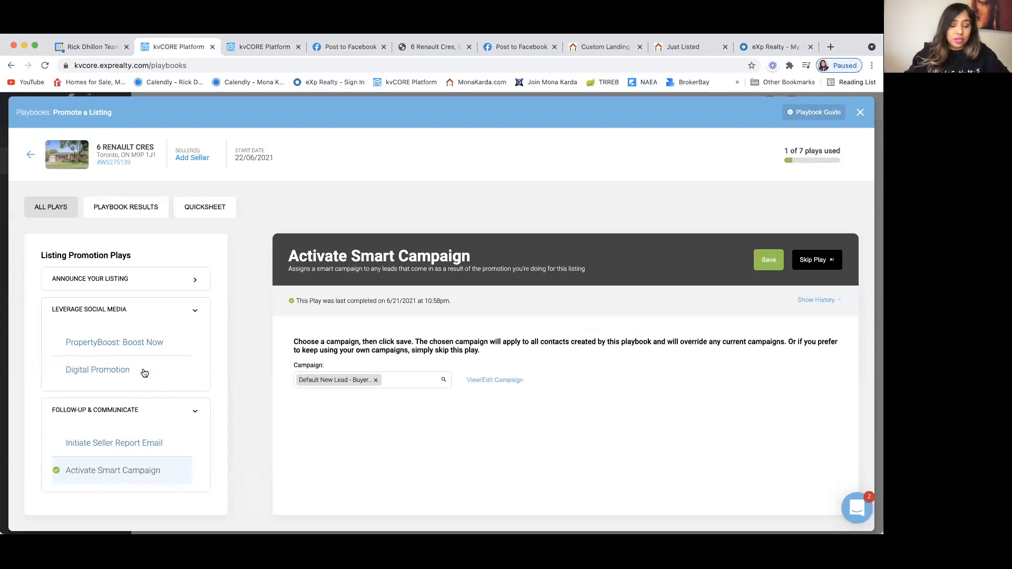
Step: Reopen the Digital Promotion play and share its squeeze page link on Facebook
left_click(119, 372)
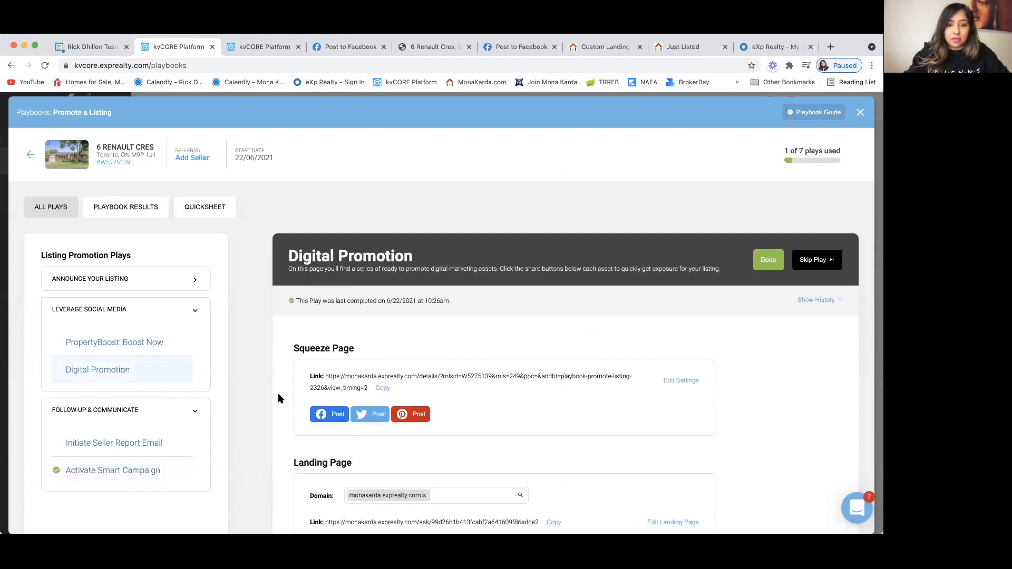
scroll(278, 399, "down", 5)
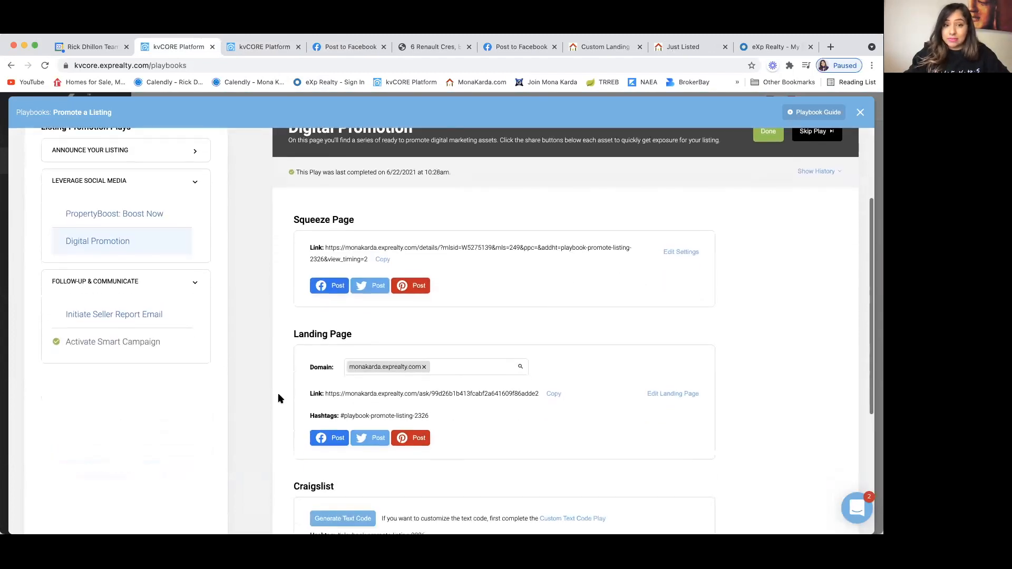
scroll(279, 398, "down", 1)
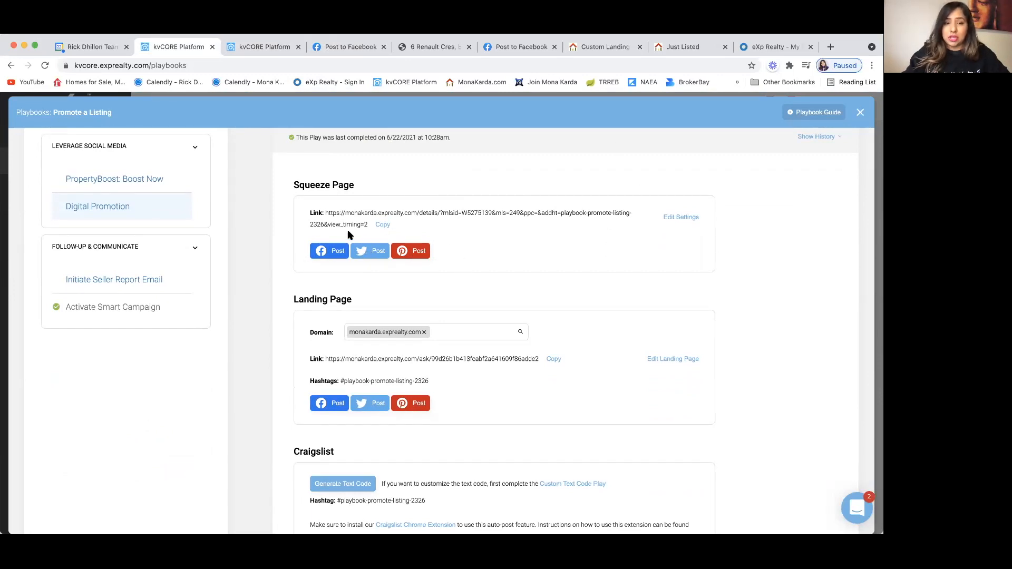
scroll(284, 289, "up", 1)
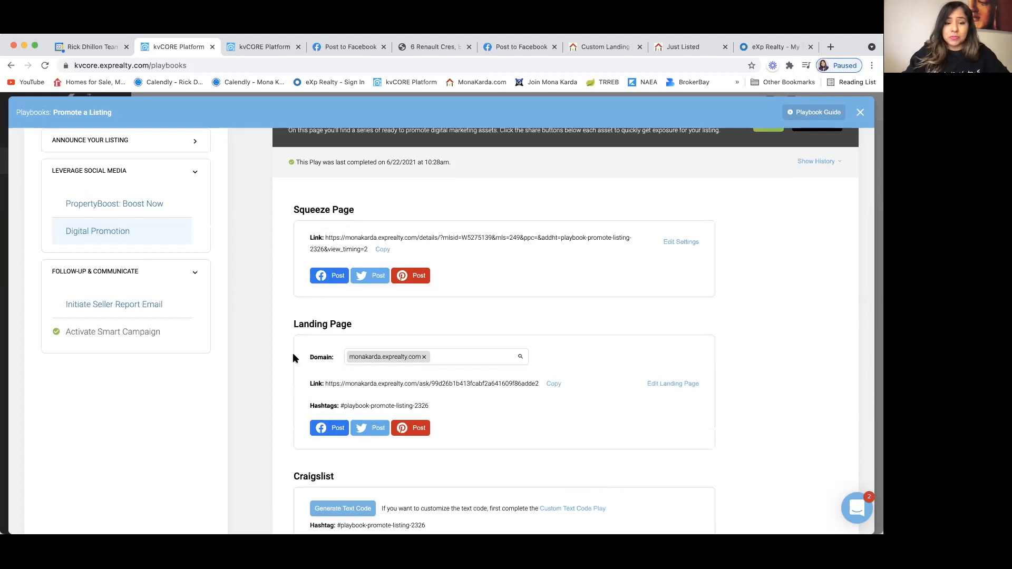
scroll(292, 353, "down", 3)
scroll(293, 358, "up", 2)
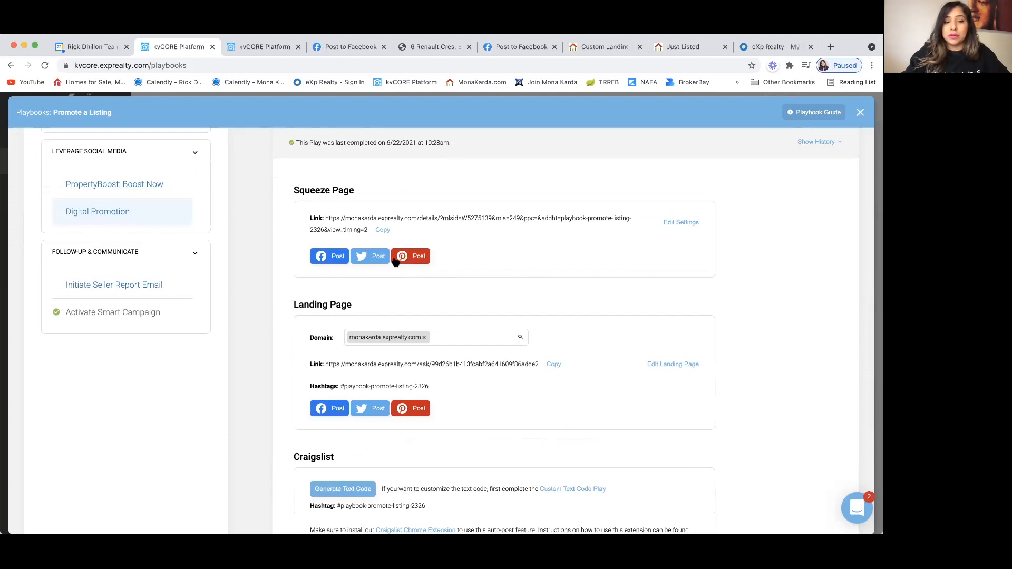
left_click(342, 256)
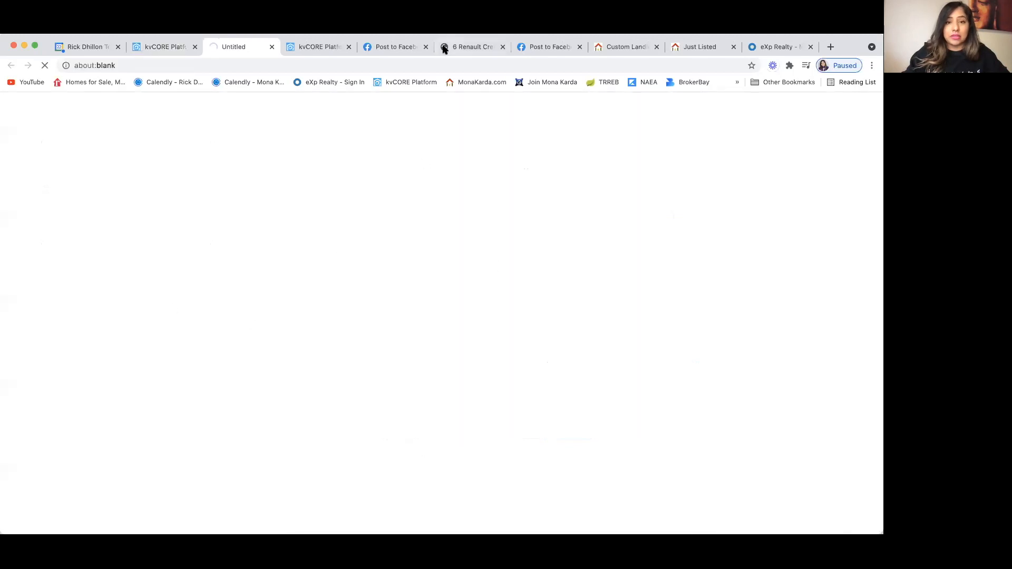
Step: Close the Facebook share and virtual tour tabs, then open PropertyBoost: Boost Now in kvCORE
left_click(425, 47)
left_click(457, 227)
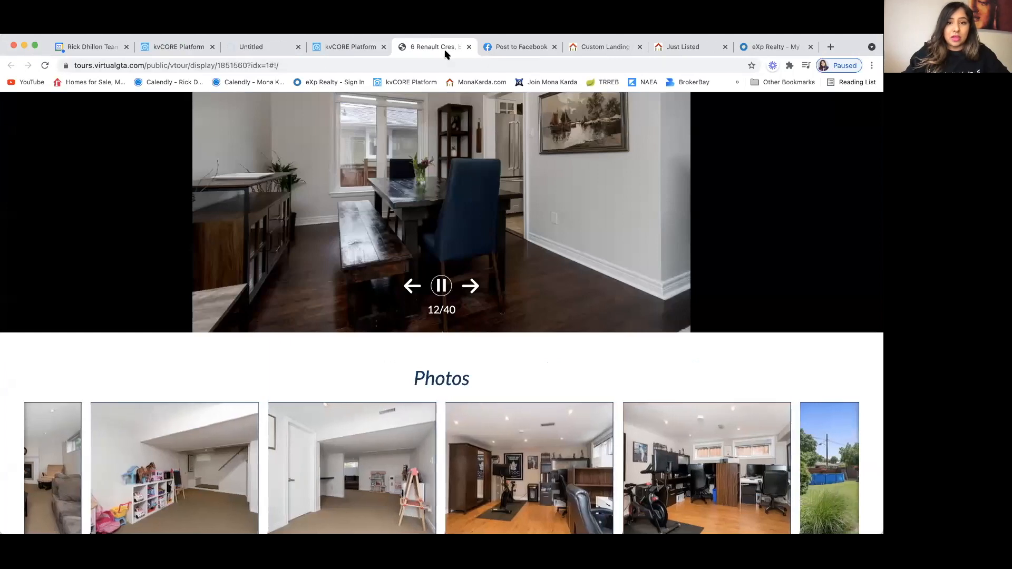
left_click(469, 47)
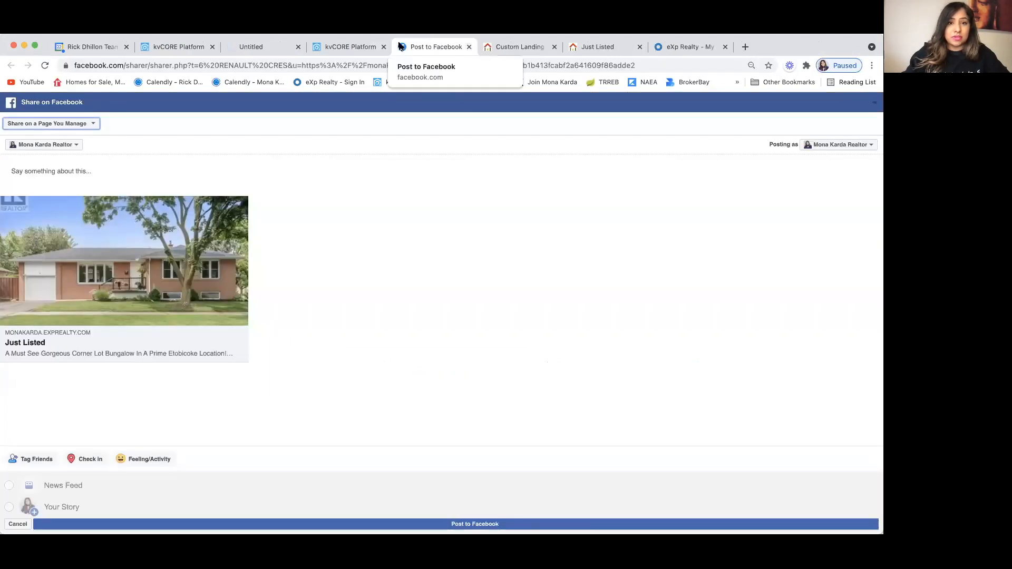
left_click(178, 47)
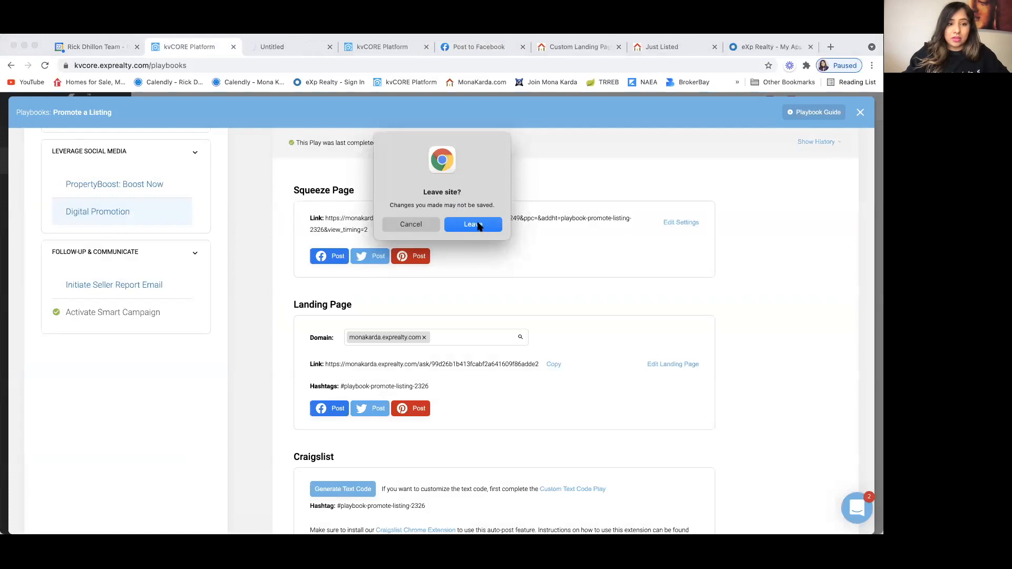
left_click(478, 224)
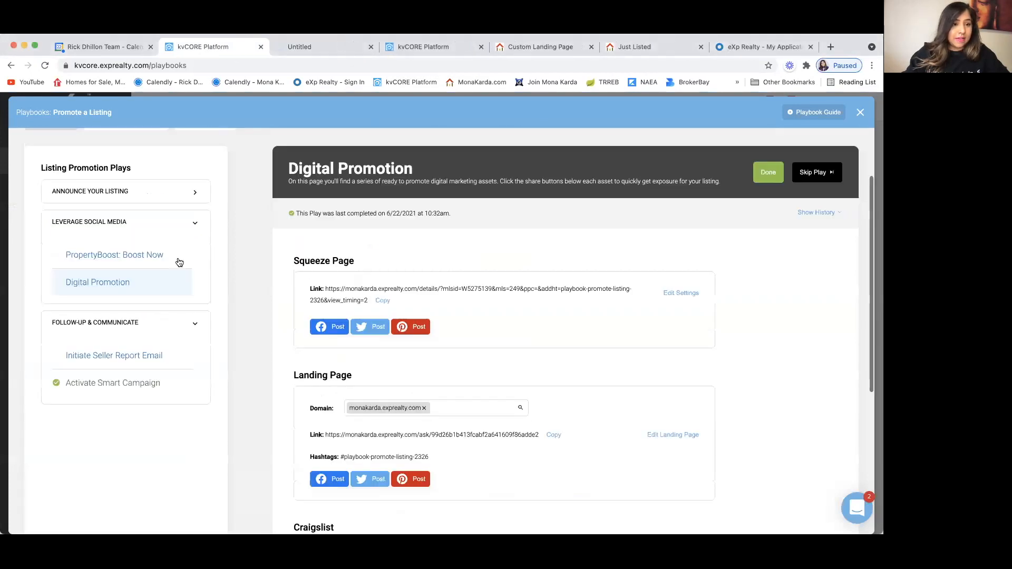
left_click(152, 258)
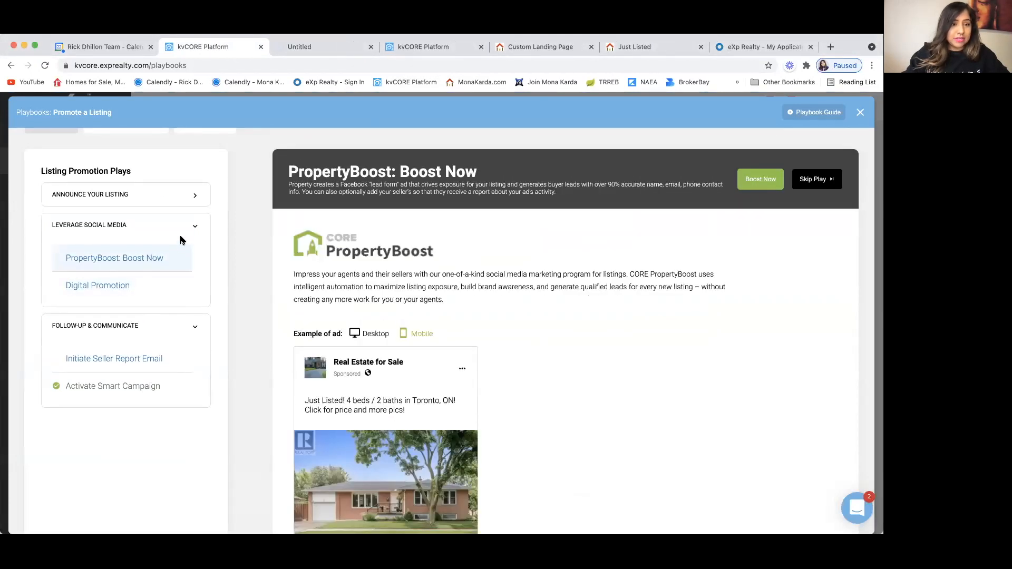
scroll(180, 240, "up", 2)
left_click(195, 242)
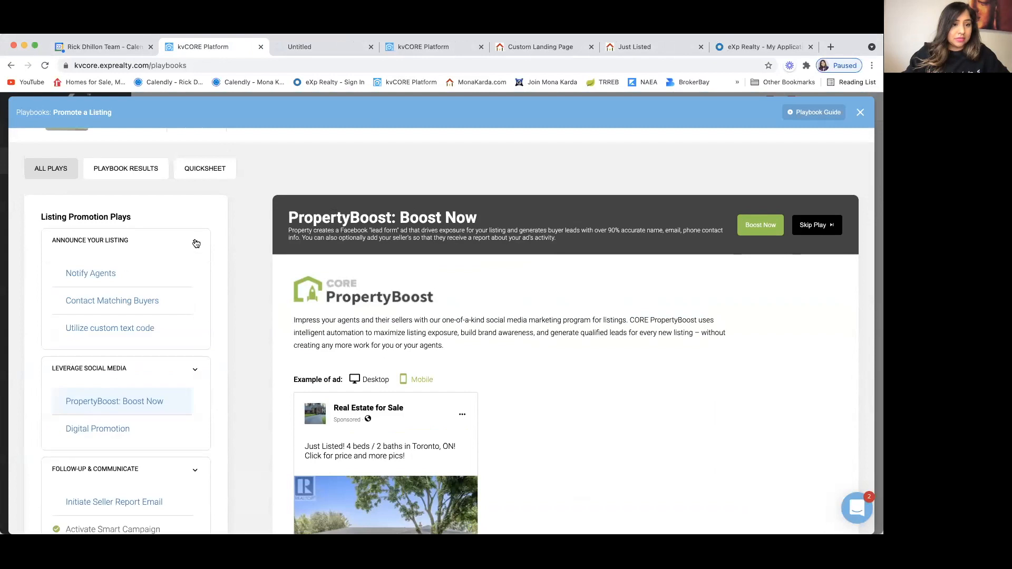
scroll(108, 209, "up", 1)
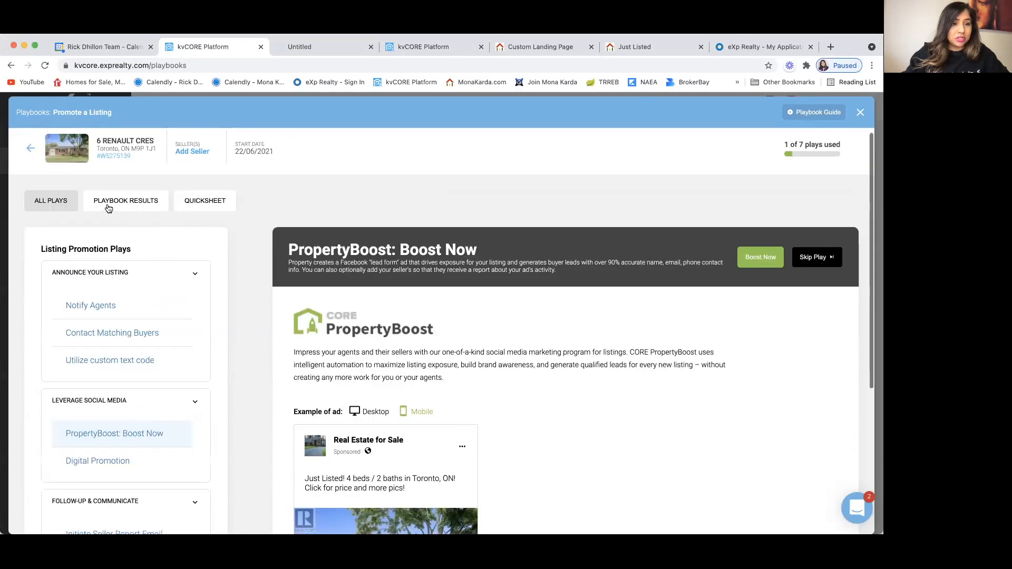
left_click(108, 209)
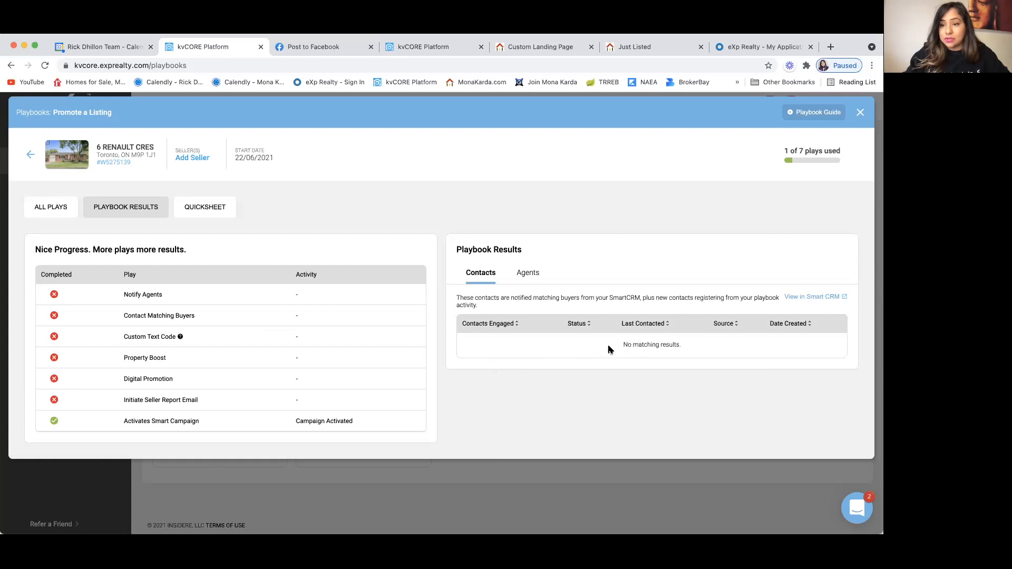
Step: Check the notified Agents and Contacts, then open the Quicksheet's Property Link in a new tab
left_click(529, 273)
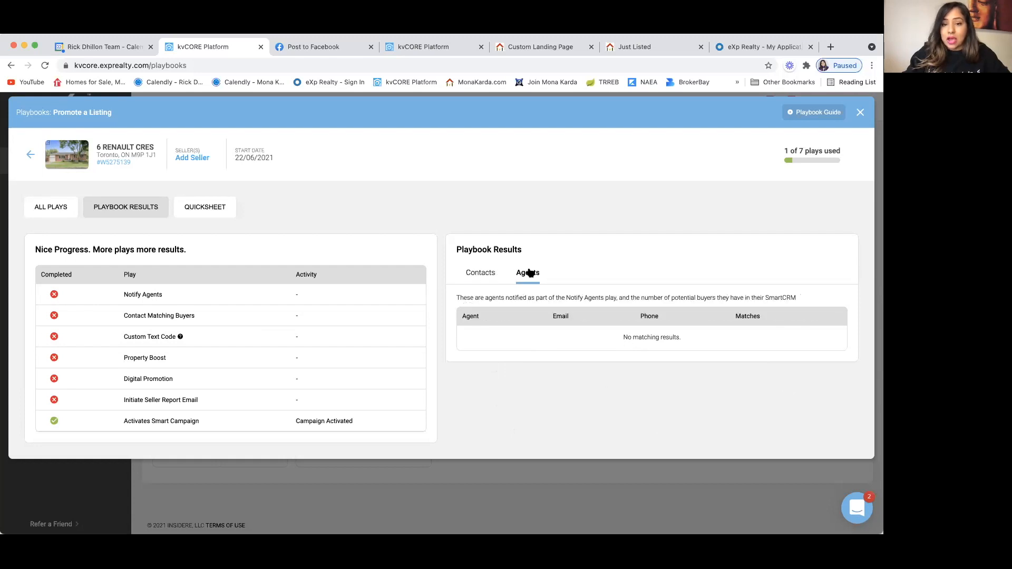
left_click(478, 272)
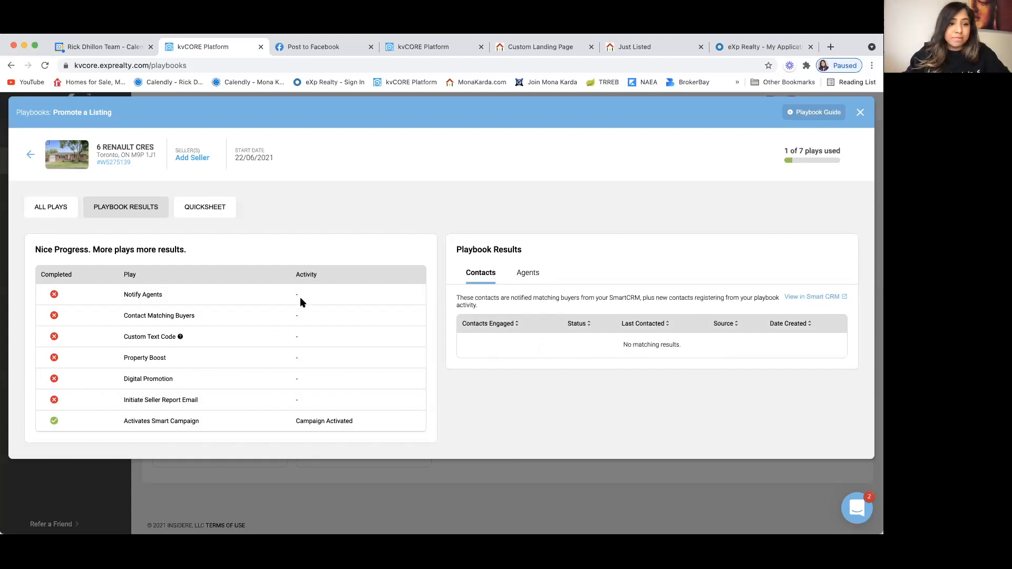
left_click(211, 209)
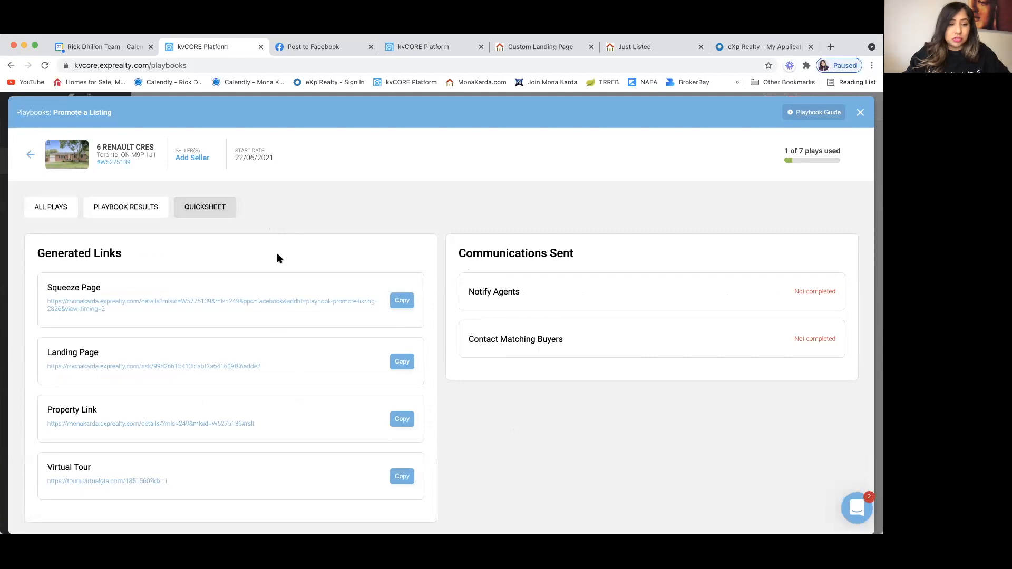
scroll(276, 253, "down", 1)
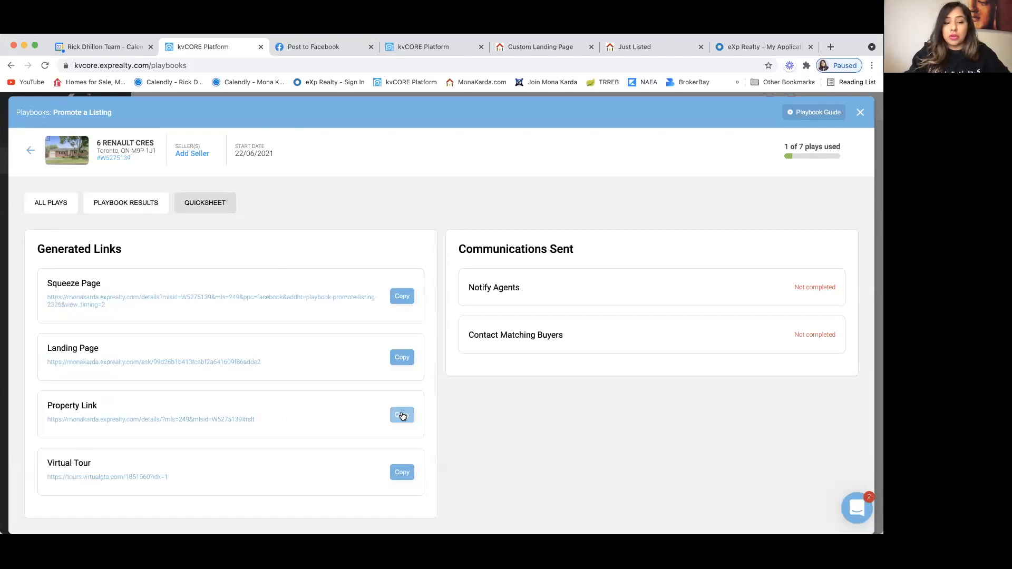
left_click(236, 420)
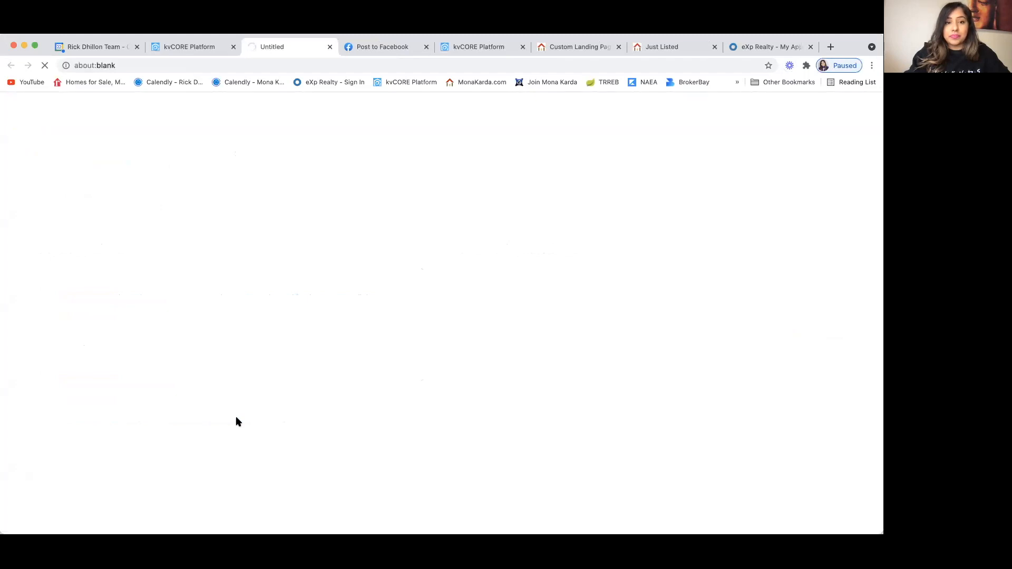
Step: Close the five leftover tabs and accept the agent website's terms of use
left_click(426, 47)
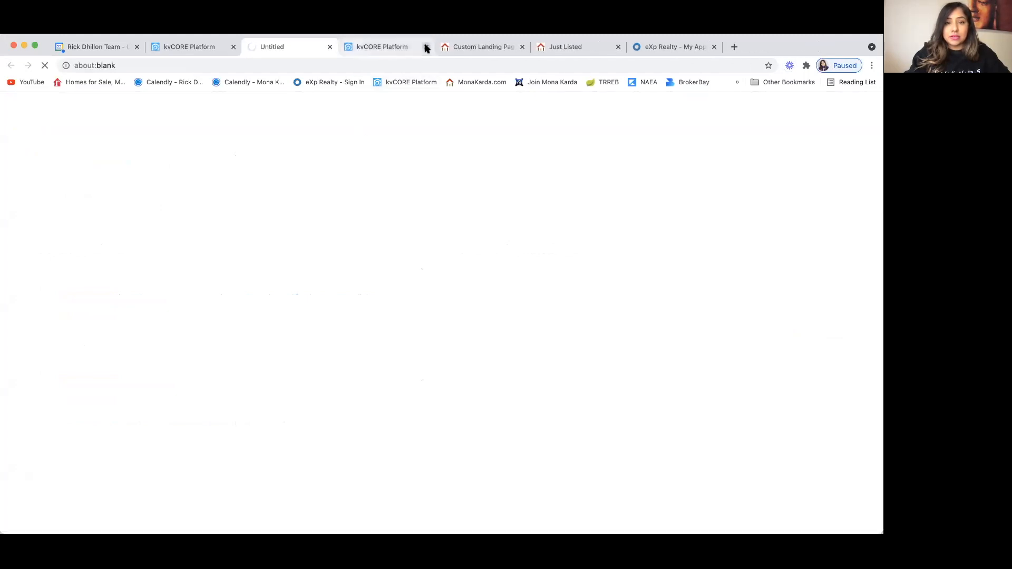
left_click(427, 47)
left_click(426, 47)
left_click(427, 47)
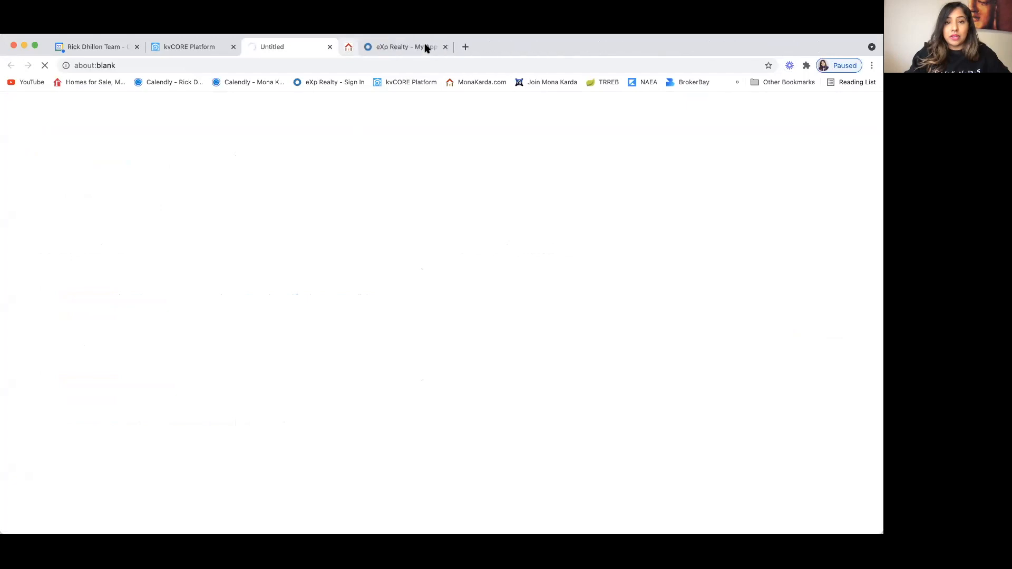
left_click(427, 47)
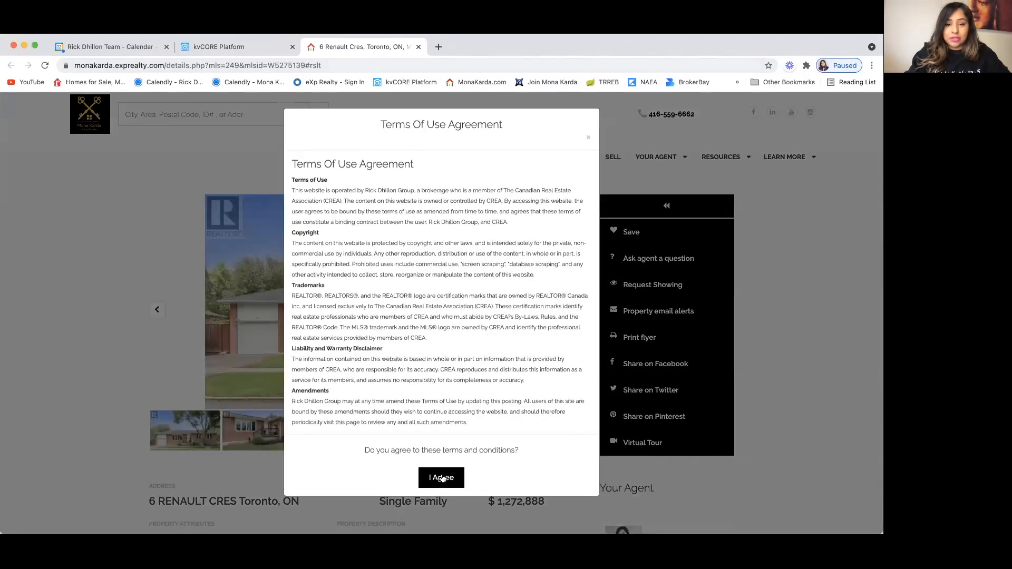
left_click(441, 477)
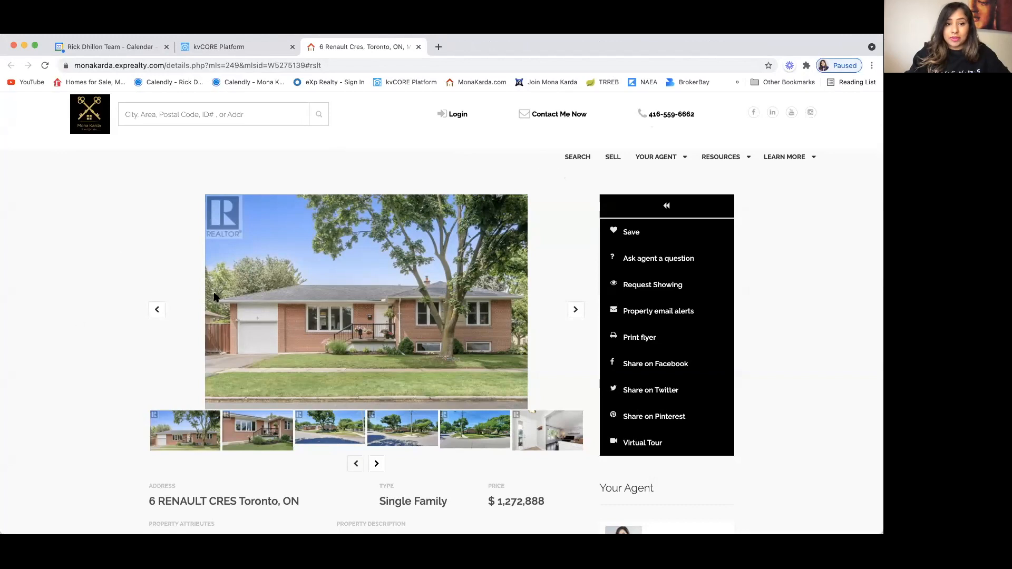
scroll(156, 310, "down", 2)
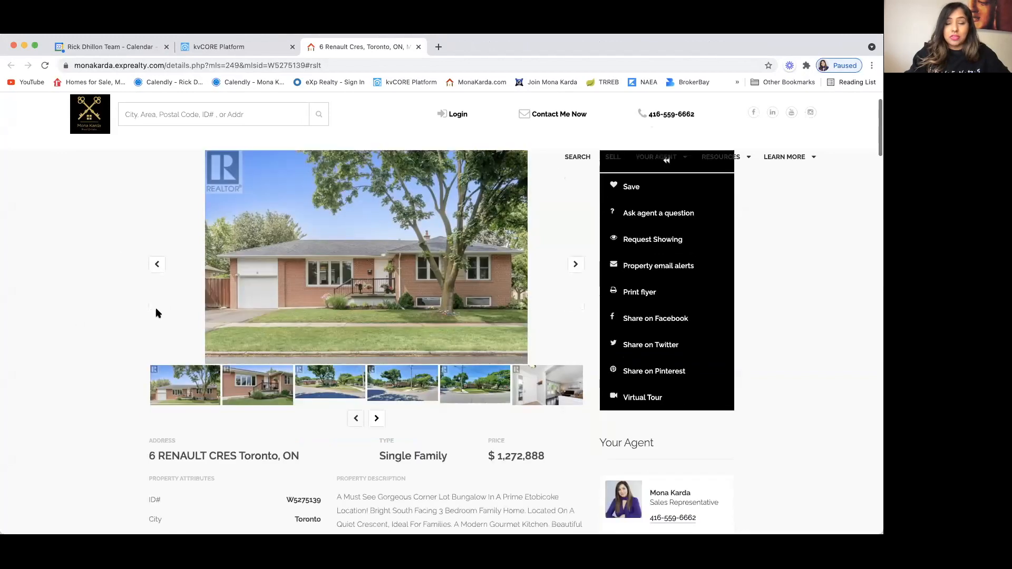
left_click(576, 265)
left_click(576, 265)
left_click(576, 265)
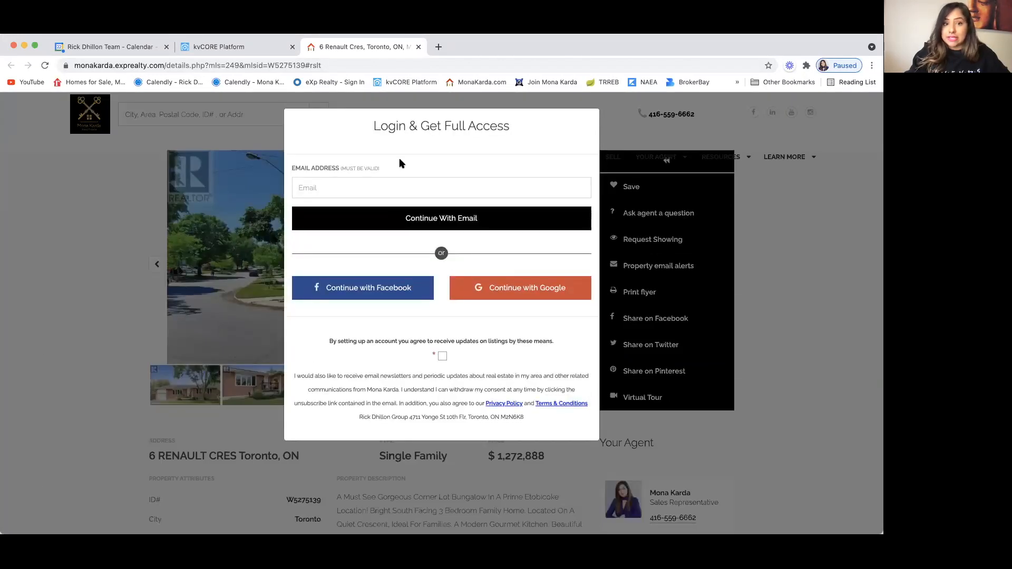
left_click(86, 300)
Step: Scroll through the $1,272,888 listing page details and back toward the top
scroll(208, 348, "down", 5)
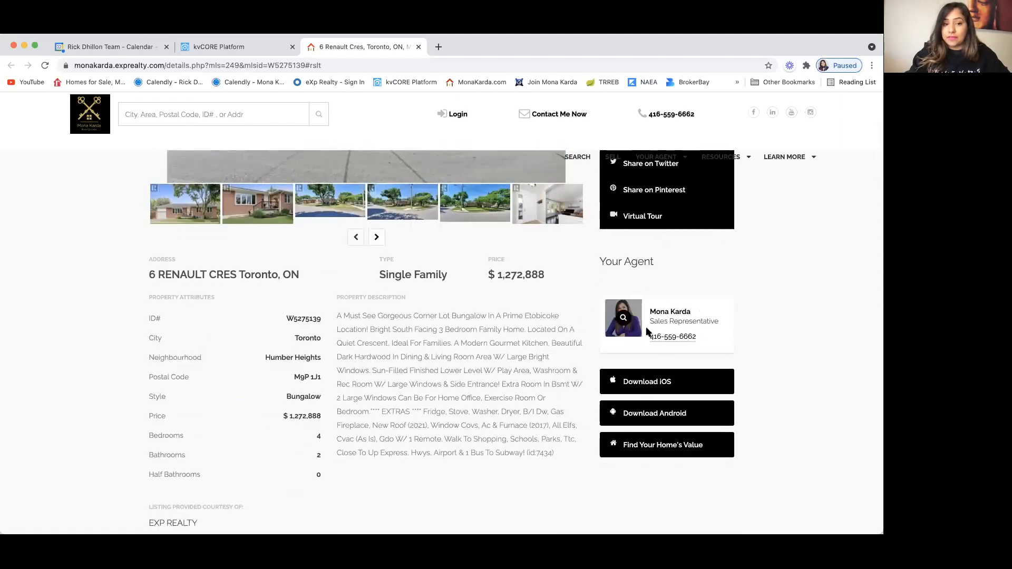
scroll(397, 400, "down", 2)
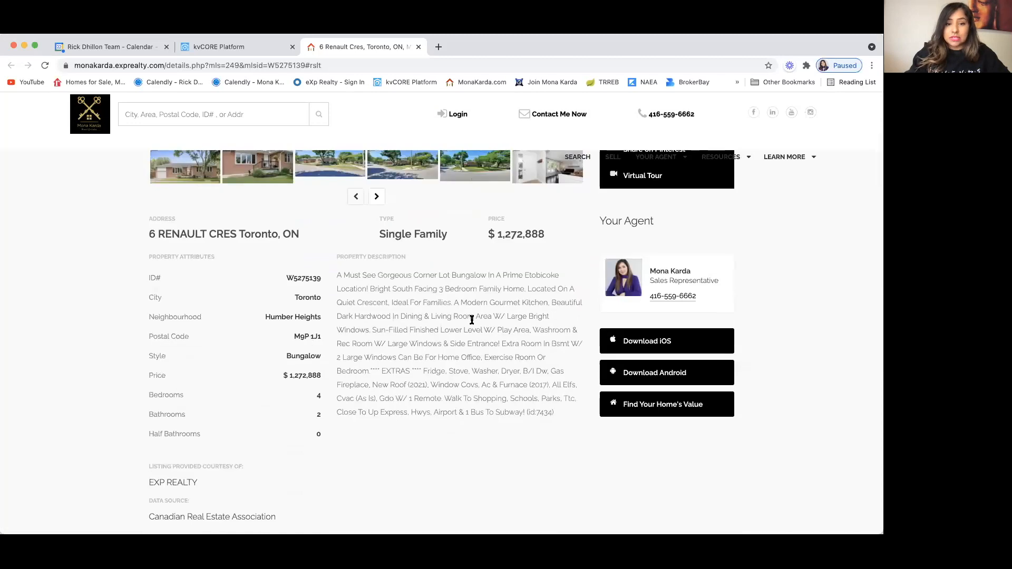
scroll(419, 322, "down", 2)
scroll(419, 322, "down", 5)
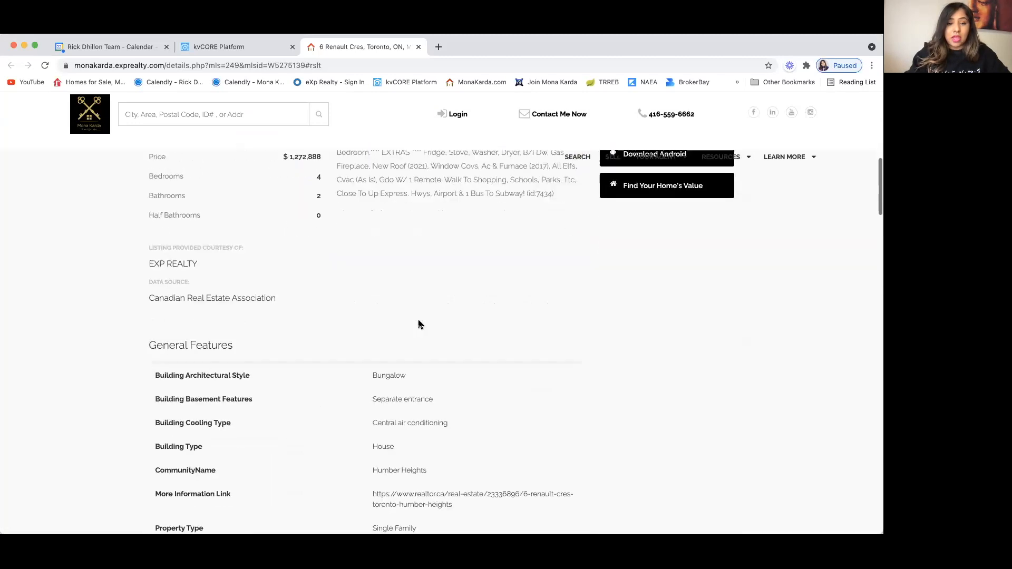
scroll(420, 322, "down", 9)
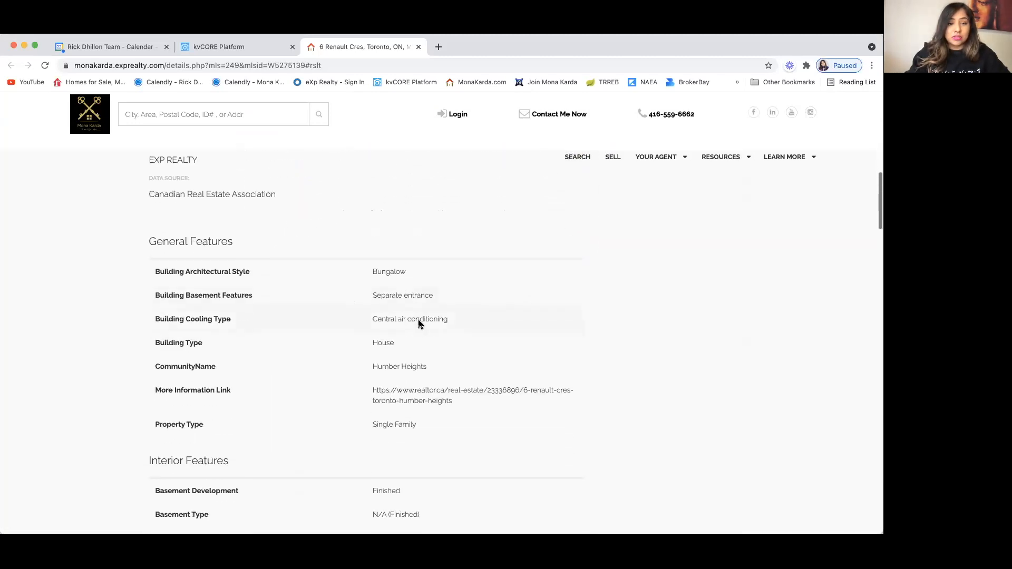
scroll(420, 325, "down", 2)
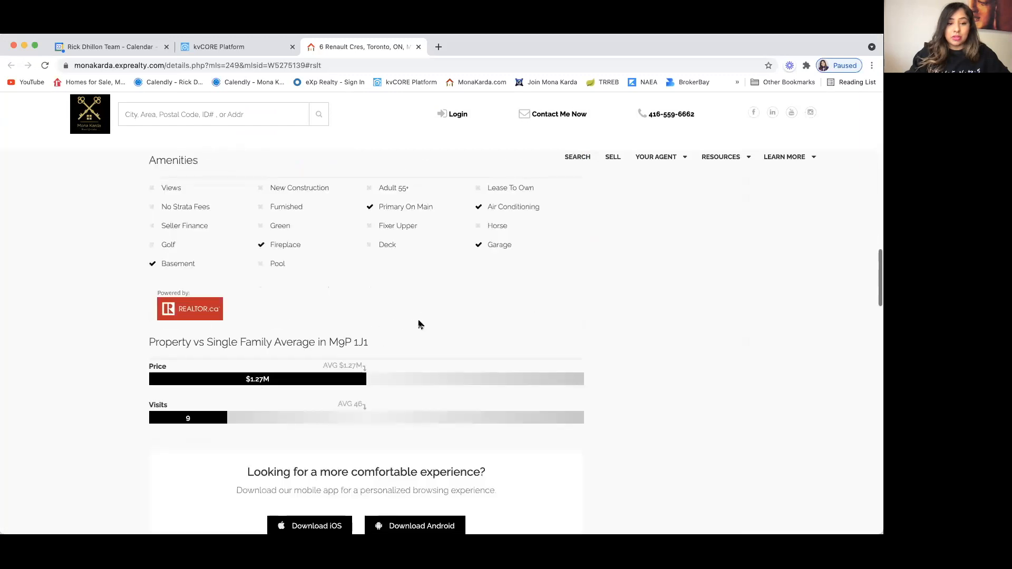
scroll(419, 322, "down", 6)
scroll(419, 322, "down", 2)
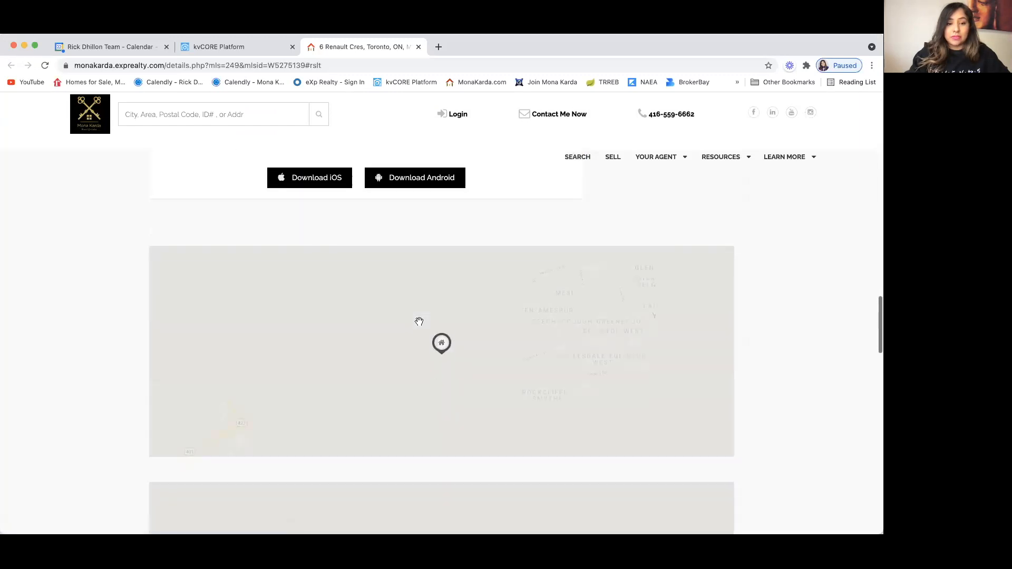
scroll(75, 433, "down", 2)
scroll(74, 433, "down", 8)
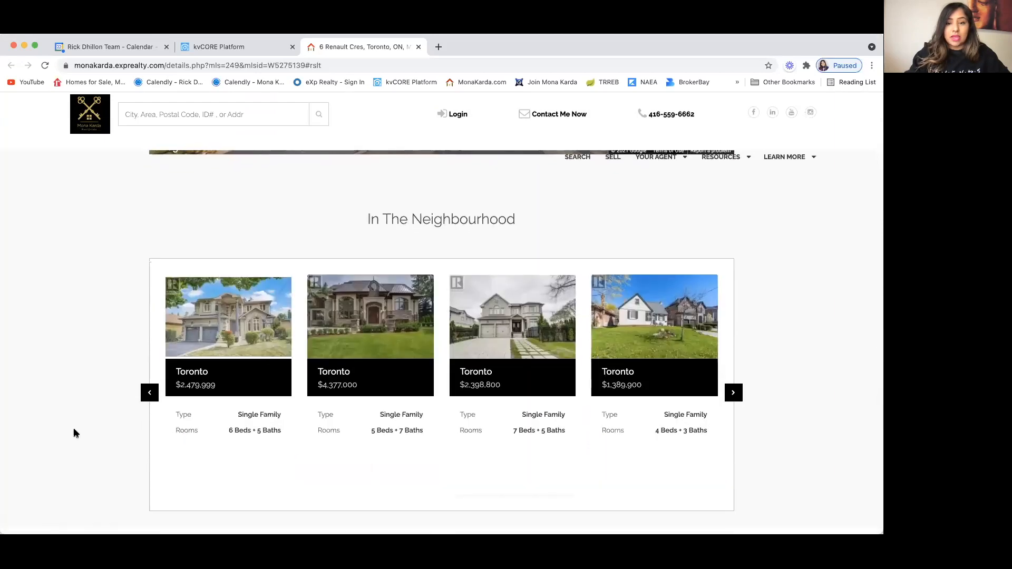
scroll(75, 433, "down", 5)
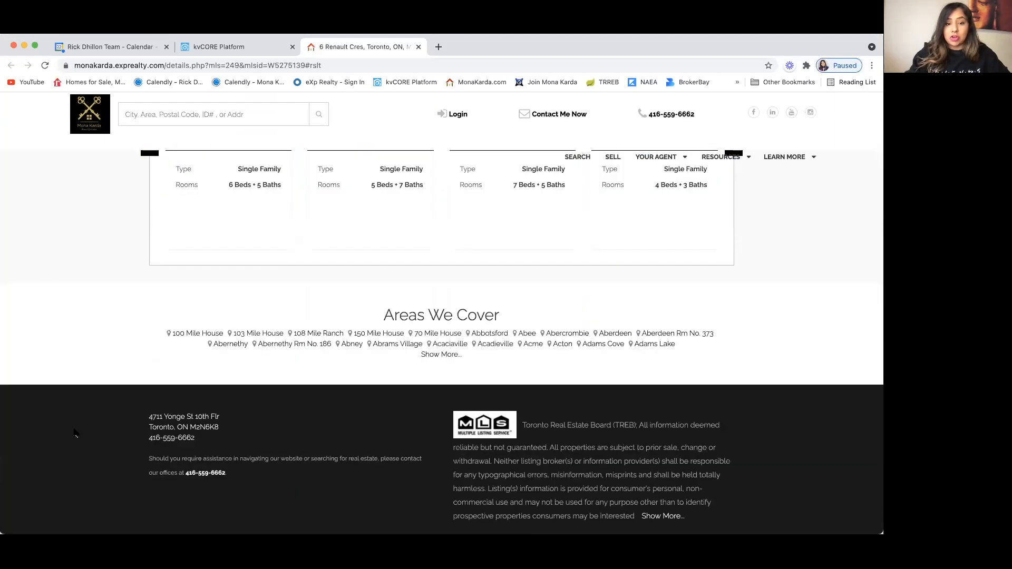
scroll(73, 312, "up", 15)
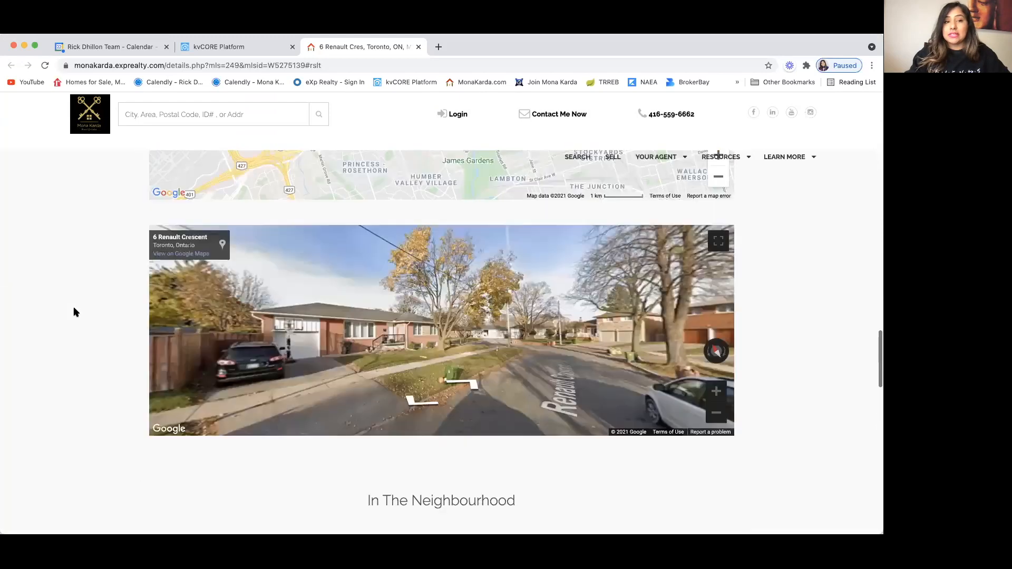
scroll(74, 312, "up", 15)
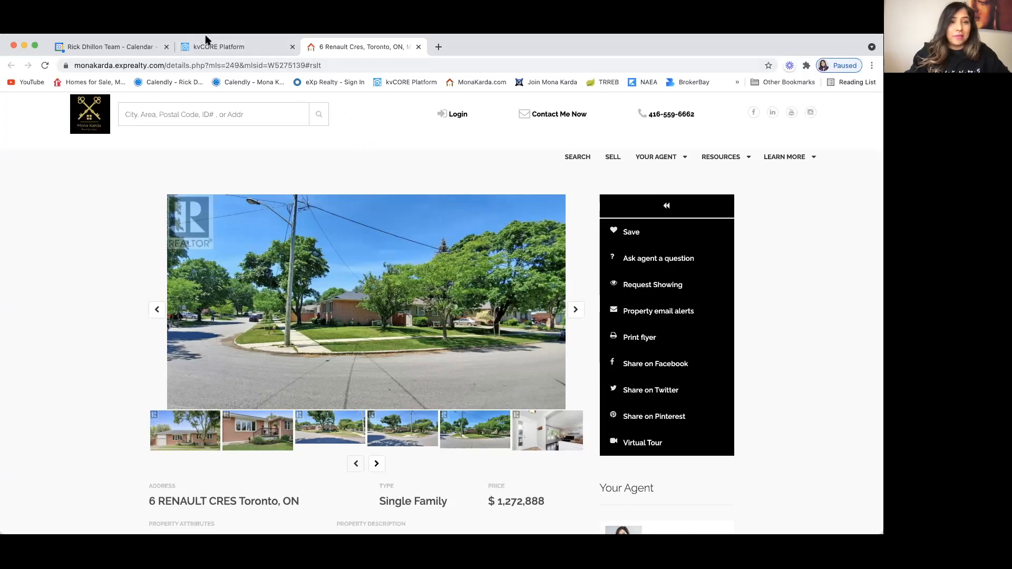
left_click(205, 48)
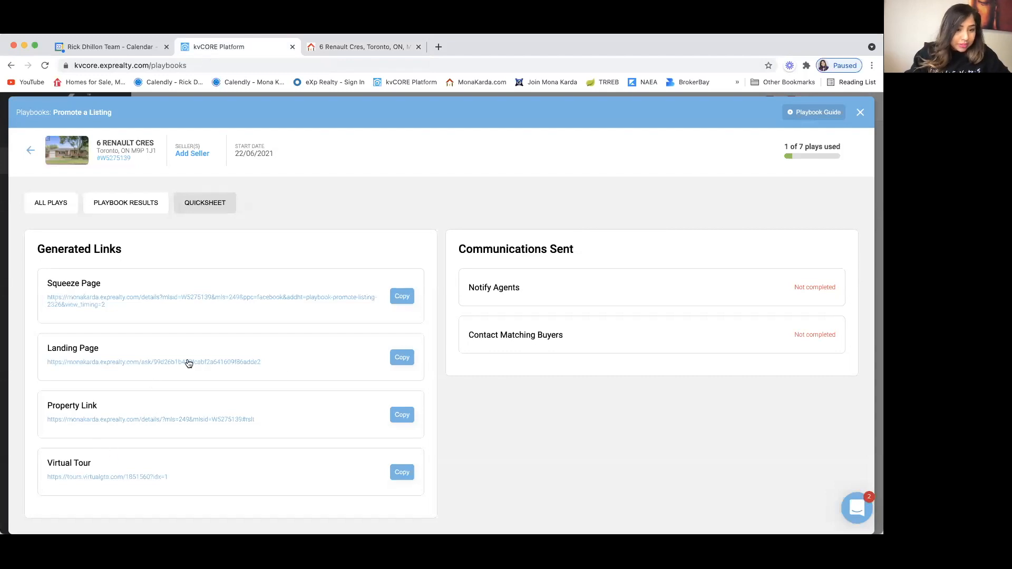
left_click(235, 361)
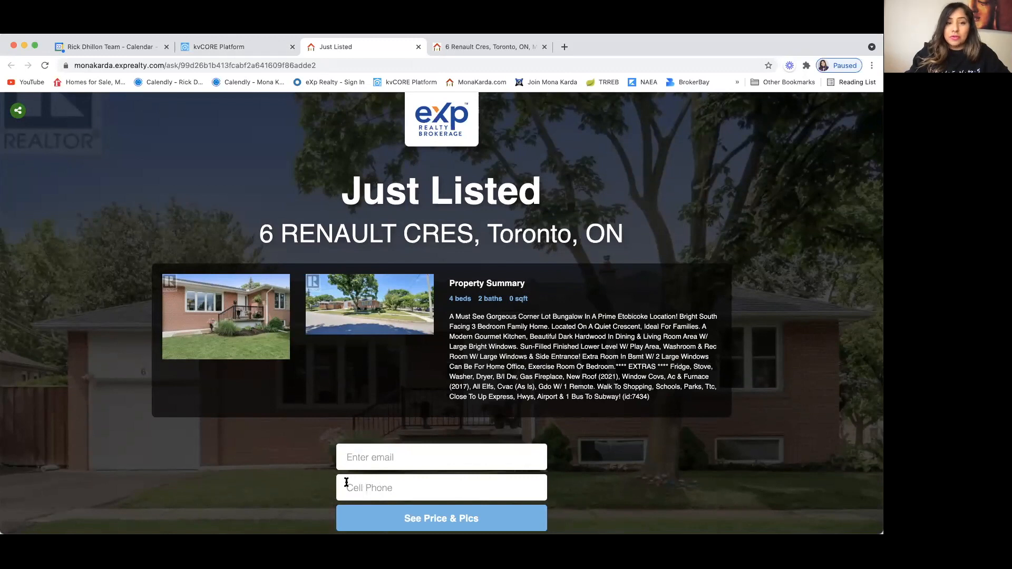
left_click(17, 113)
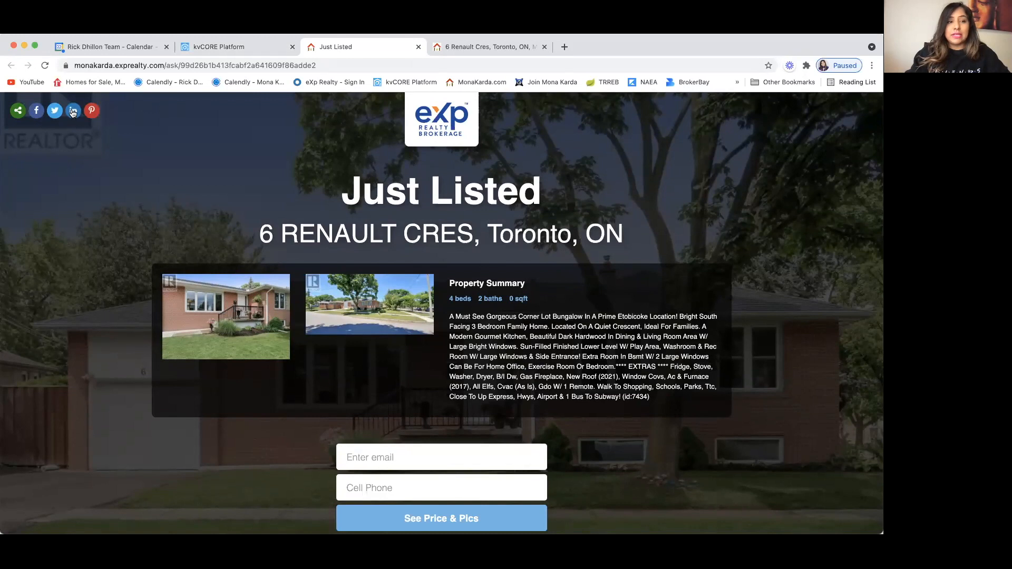
left_click(36, 114)
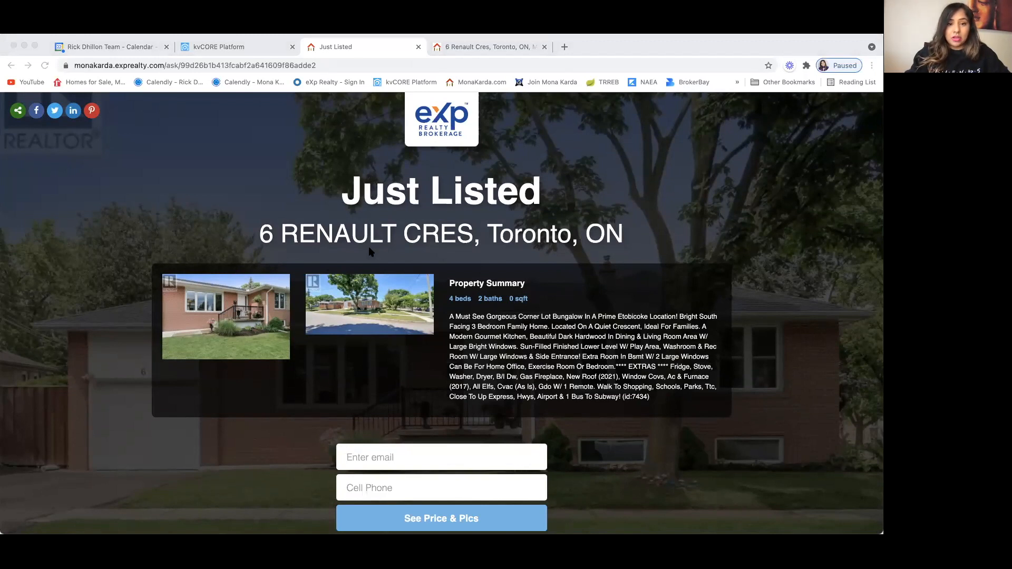
Step: Compare the Just Listed landing page and listing details tabs, retry Facebook sharing, and return to the quicksheet
left_click(231, 44)
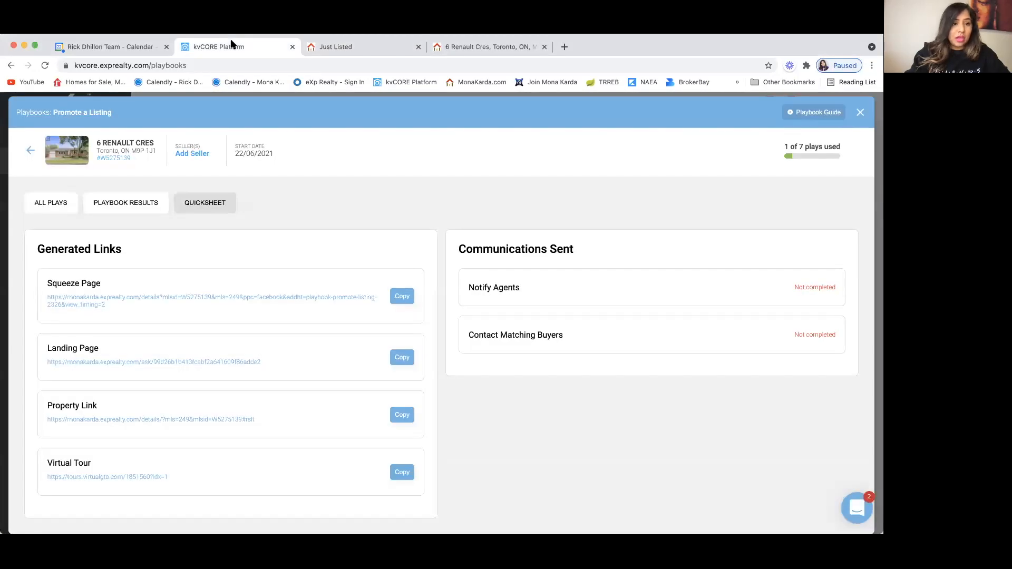
left_click(340, 47)
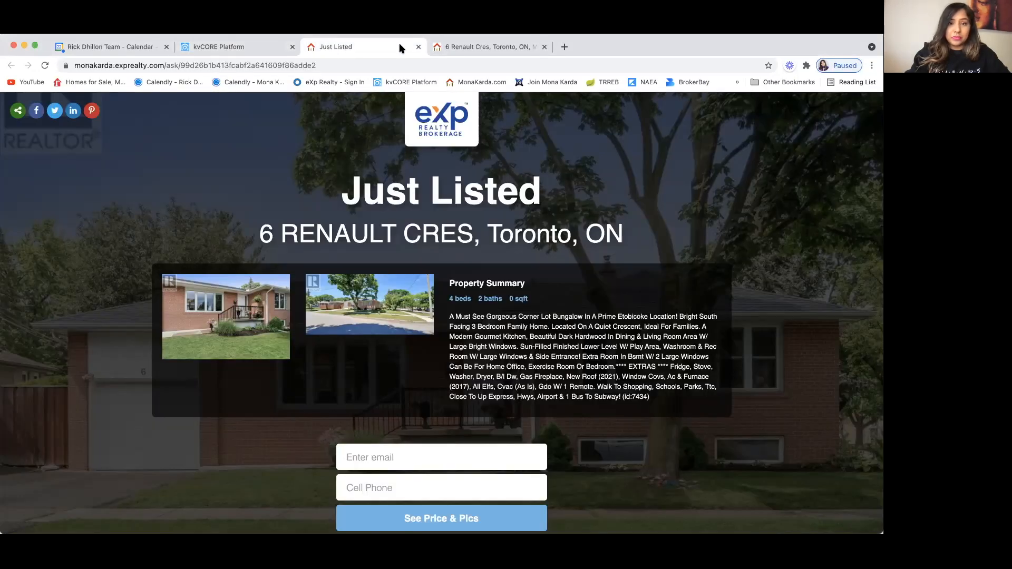
left_click(471, 47)
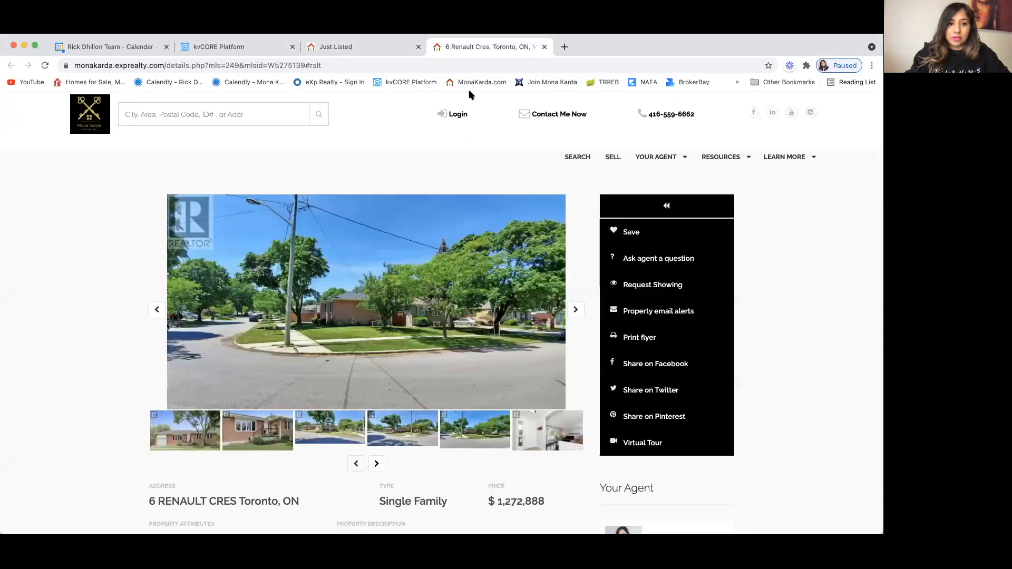
left_click(340, 48)
left_click(245, 46)
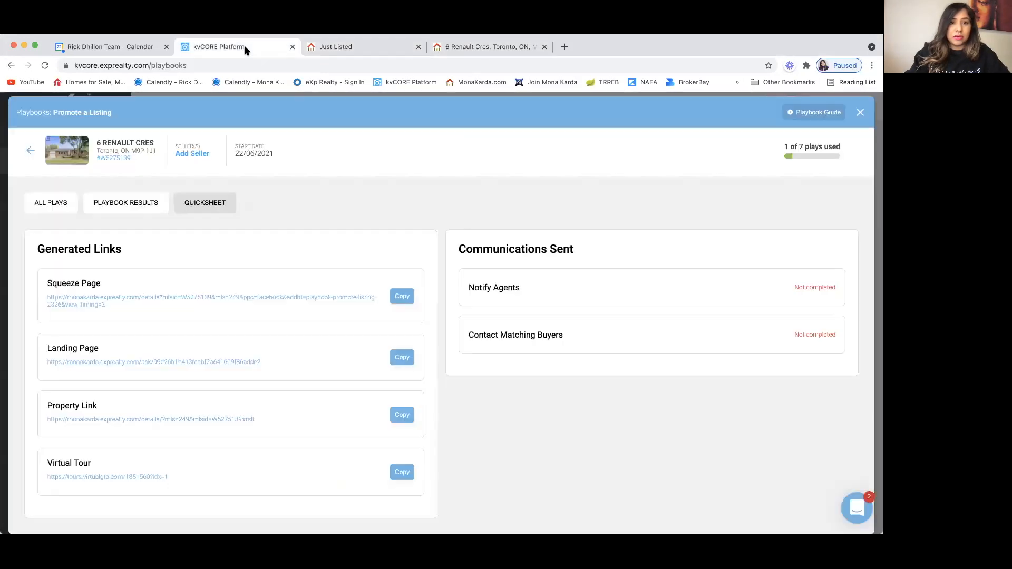
left_click(343, 50)
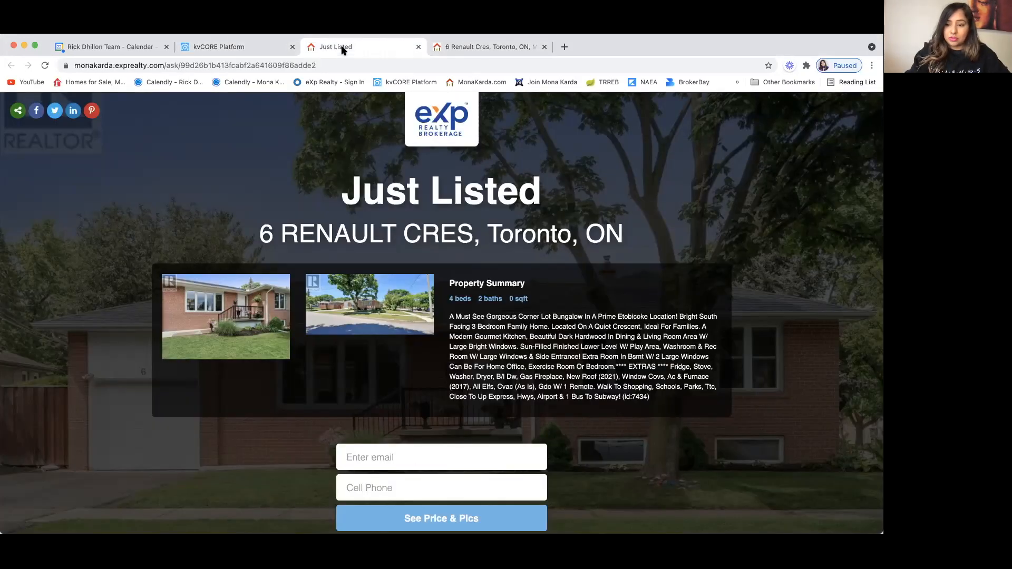
left_click(37, 112)
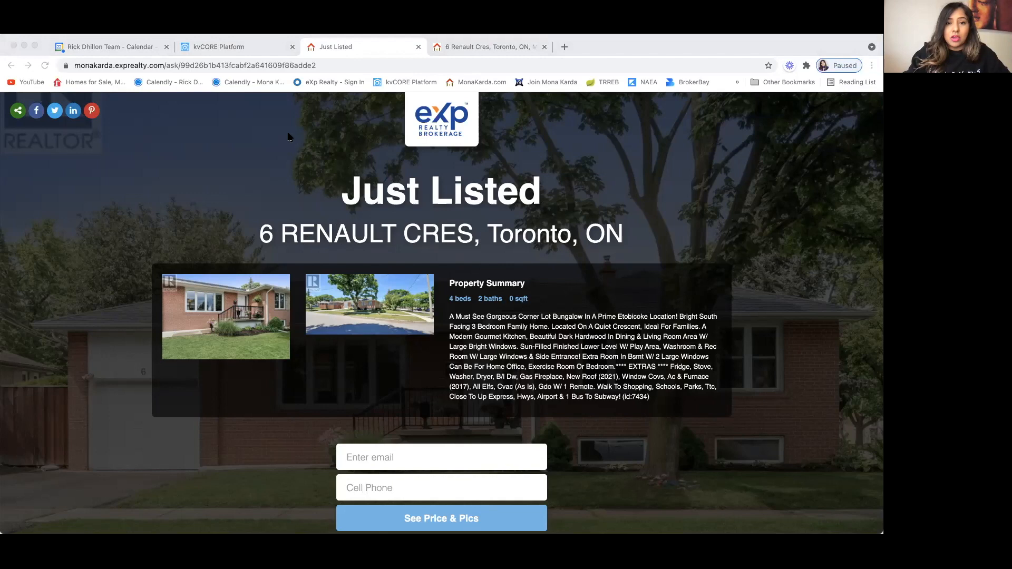
left_click(426, 93)
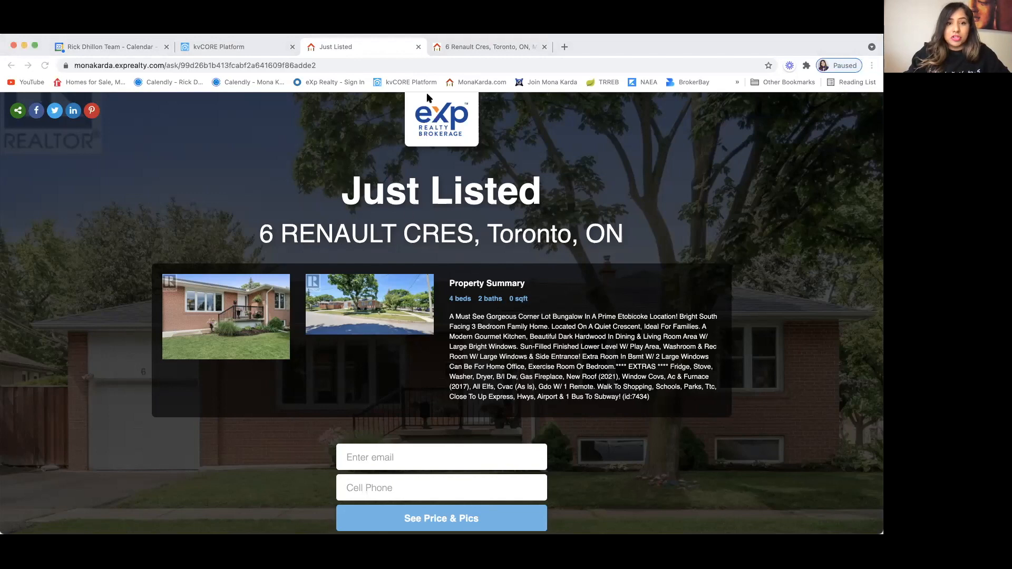
left_click(242, 48)
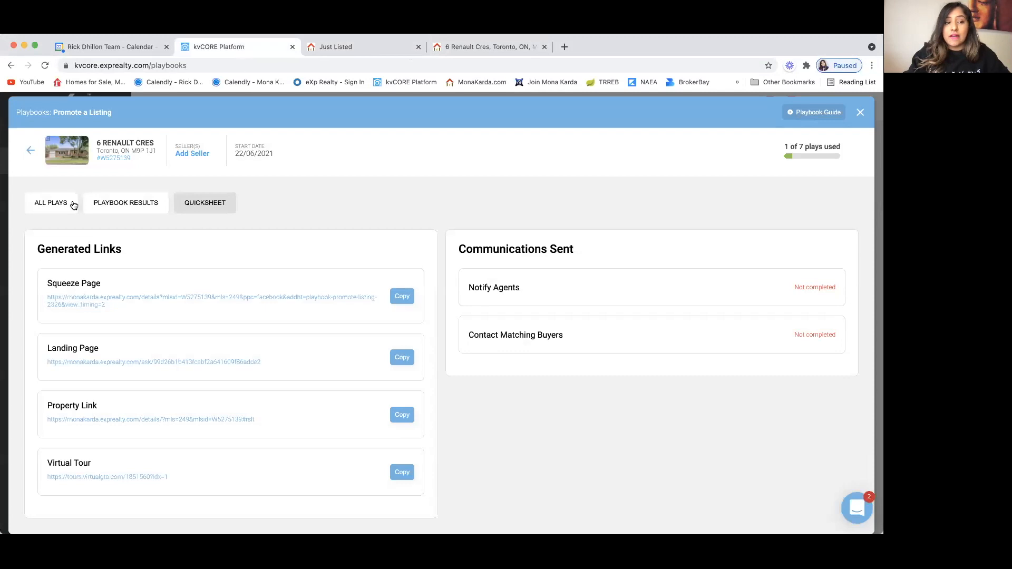
Step: Show all listing promotion plays and expand the Announce Your Listing section
left_click(57, 204)
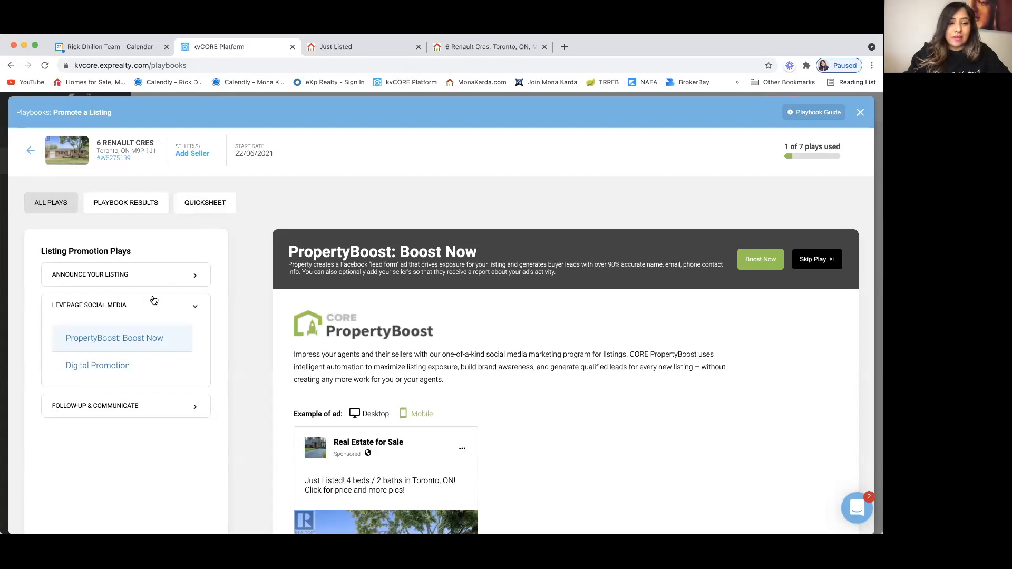
scroll(154, 301, "up", 1)
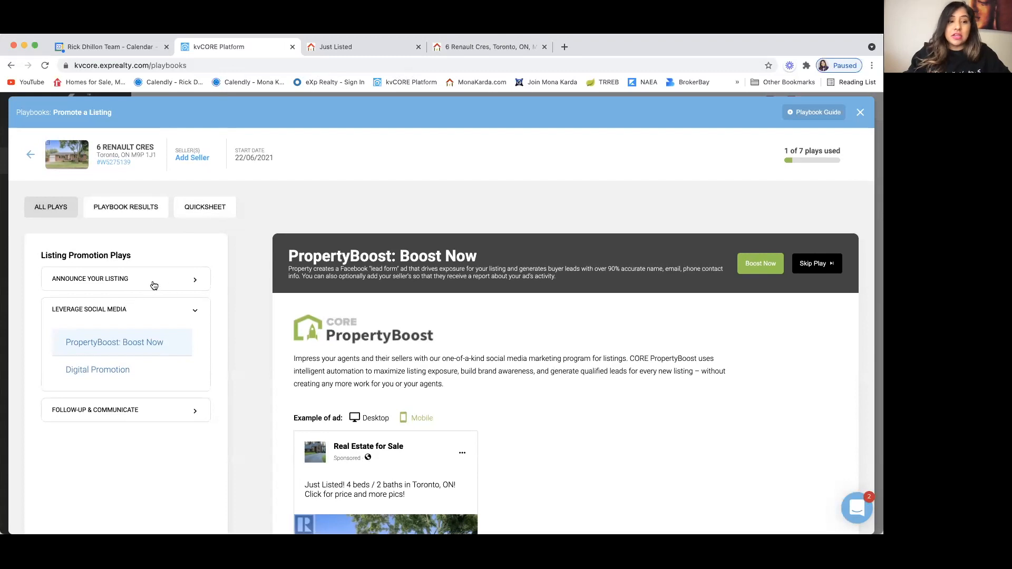
left_click(196, 280)
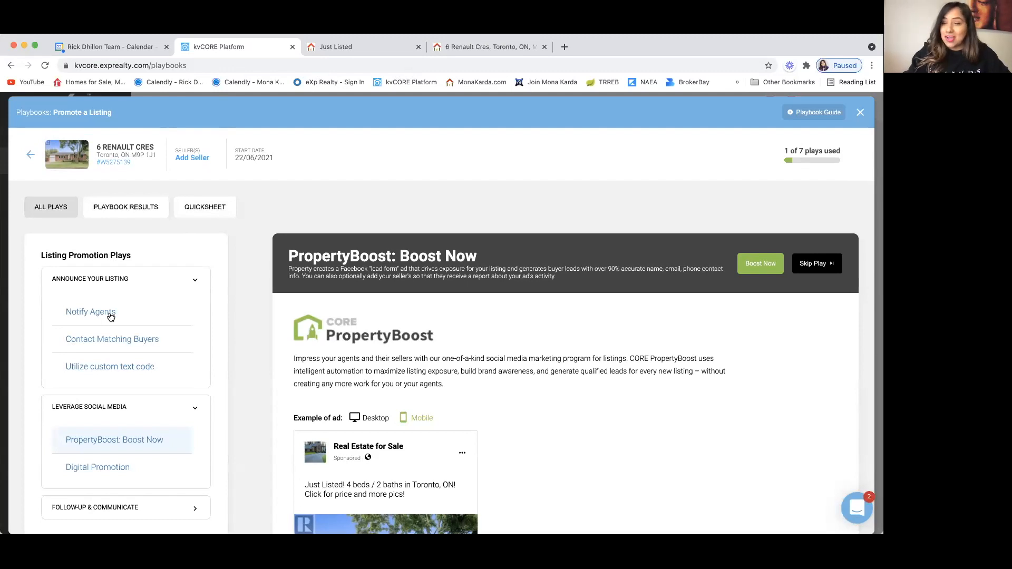
Step: Send the Contact Matching Buyers play to a custom list using the Hot Buyers List saved filter
left_click(127, 341)
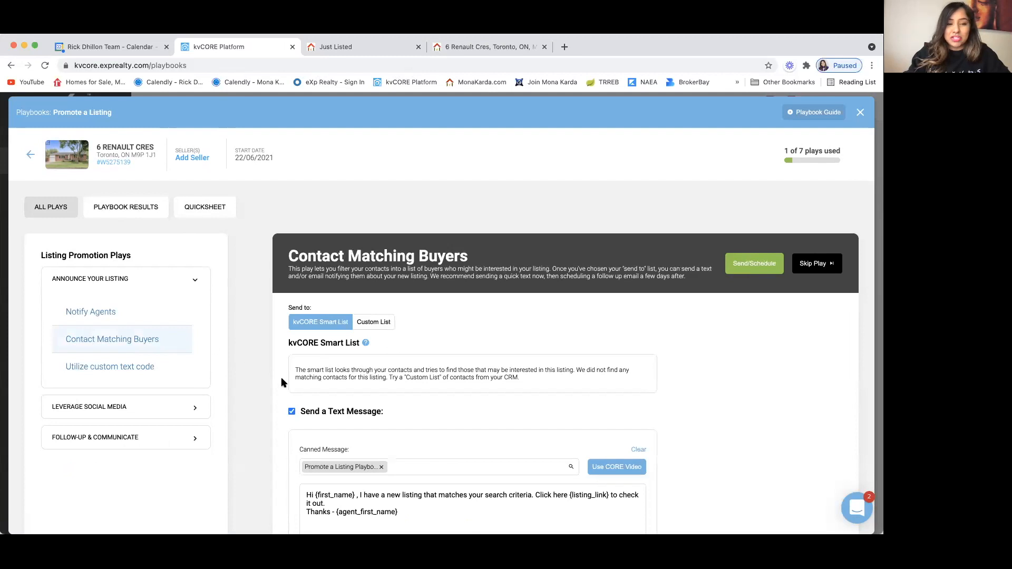
scroll(284, 401, "down", 2)
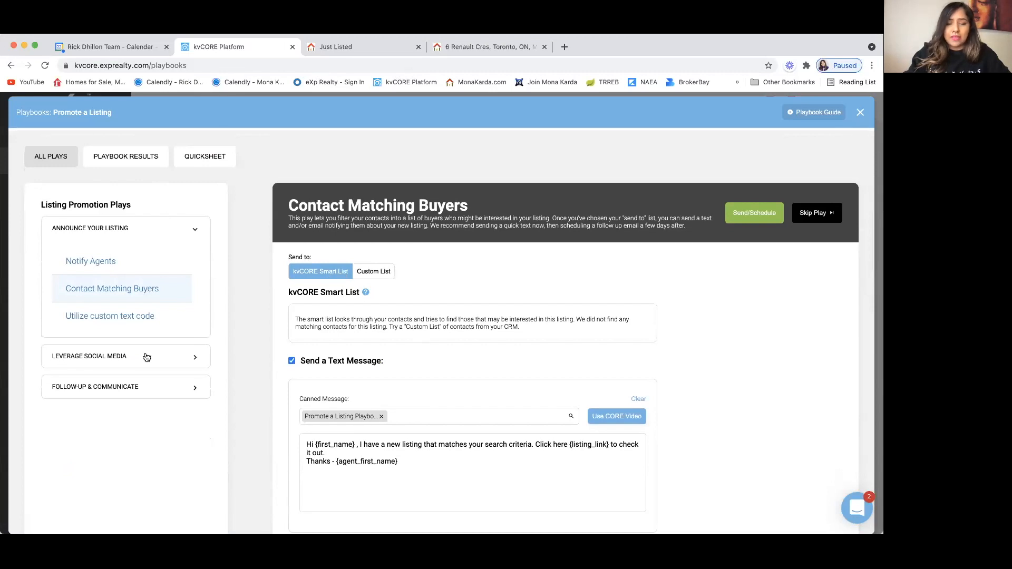
left_click(388, 278)
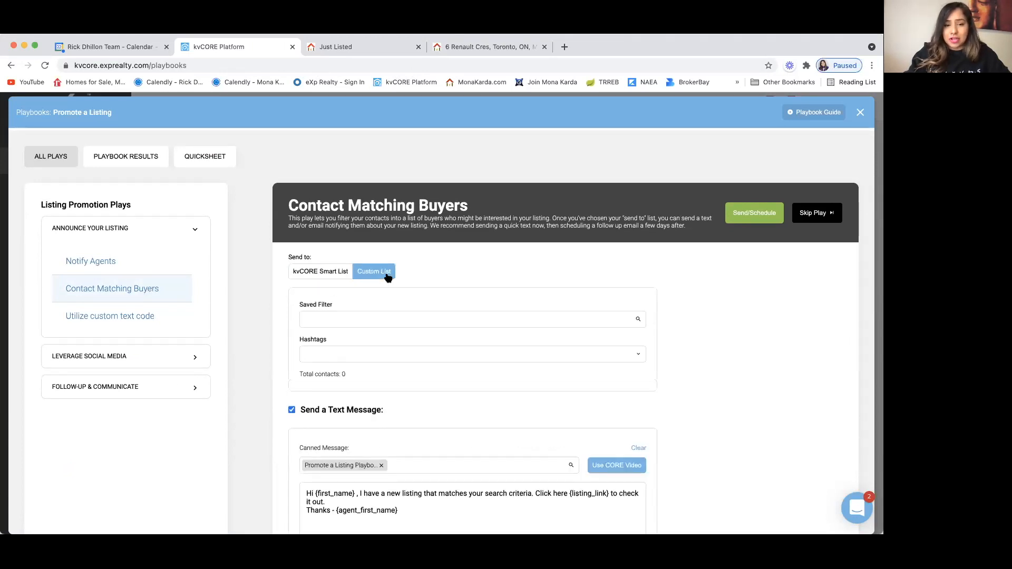
left_click(334, 323)
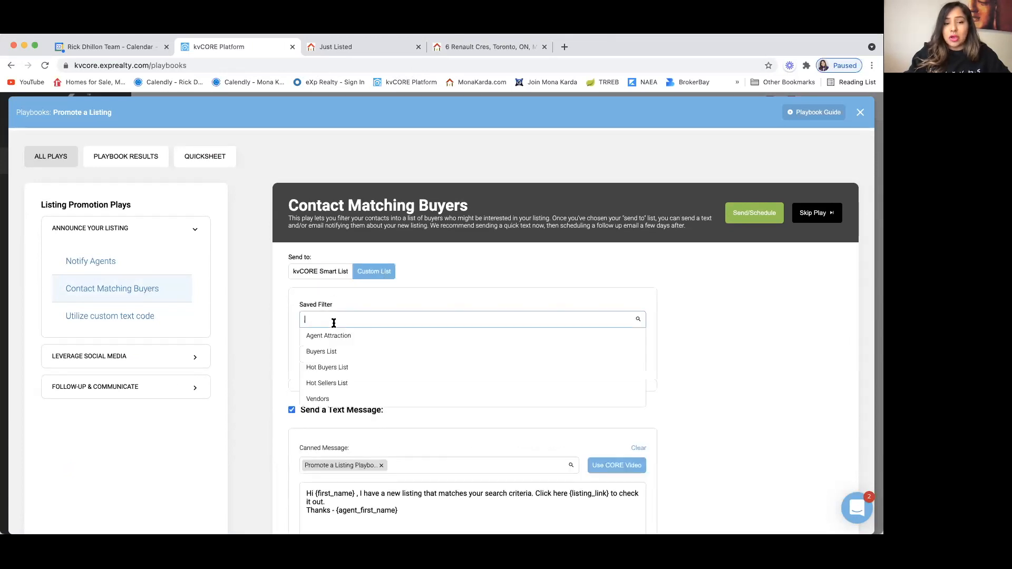
left_click(348, 369)
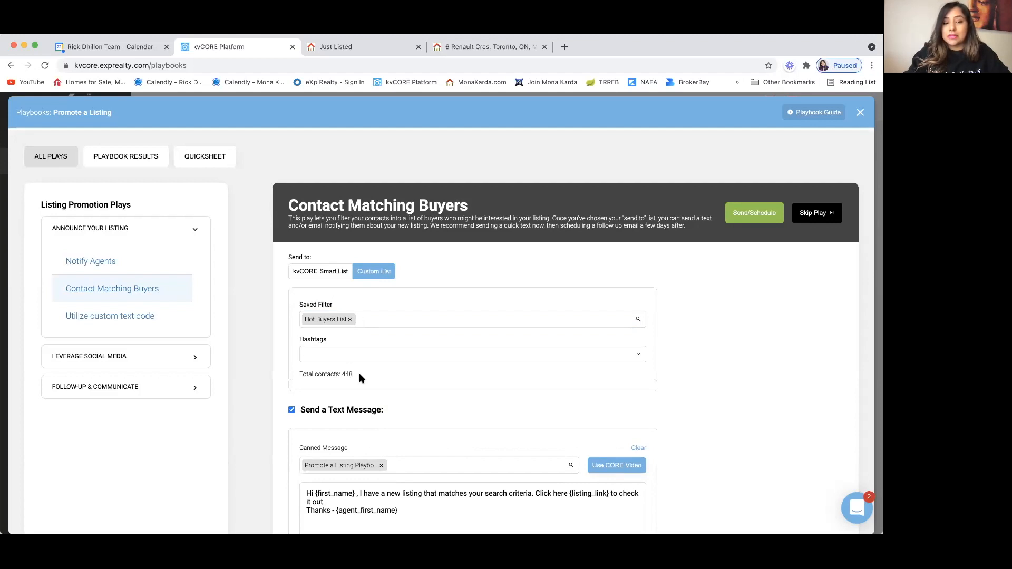
Step: Open the Promote a Listing playbook guide
scroll(312, 370, "down", 1)
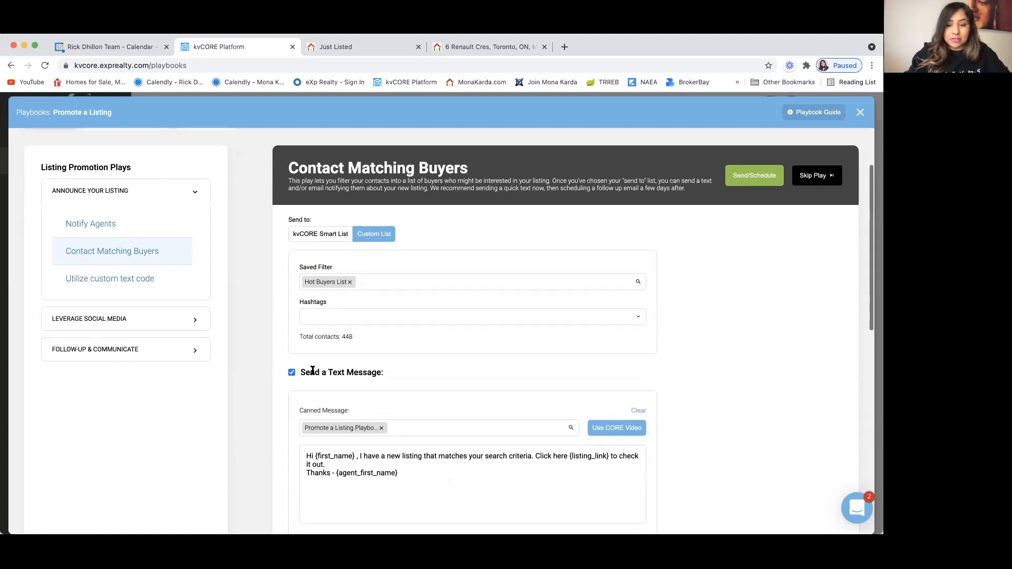
scroll(313, 371, "up", 3)
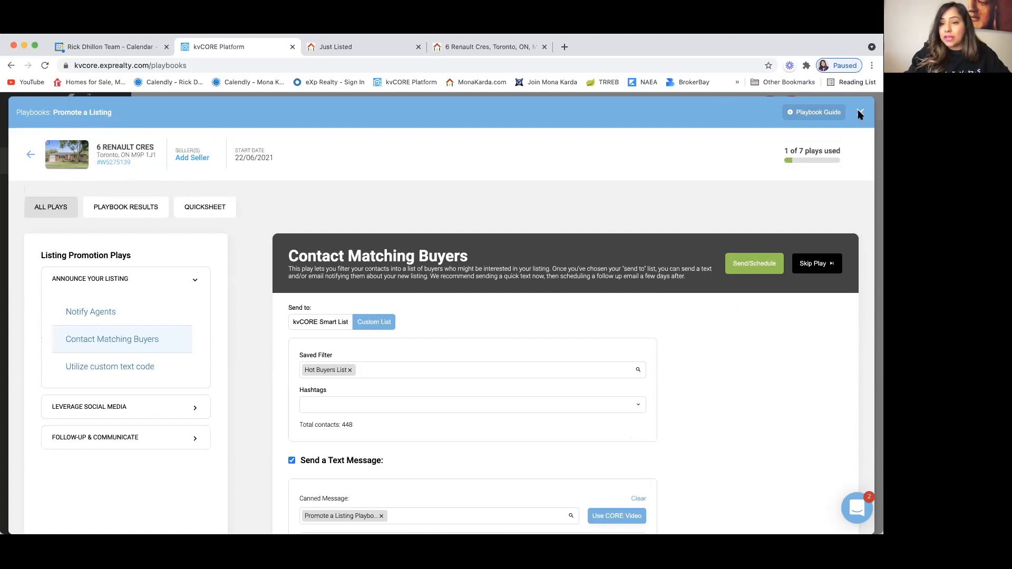
left_click(834, 112)
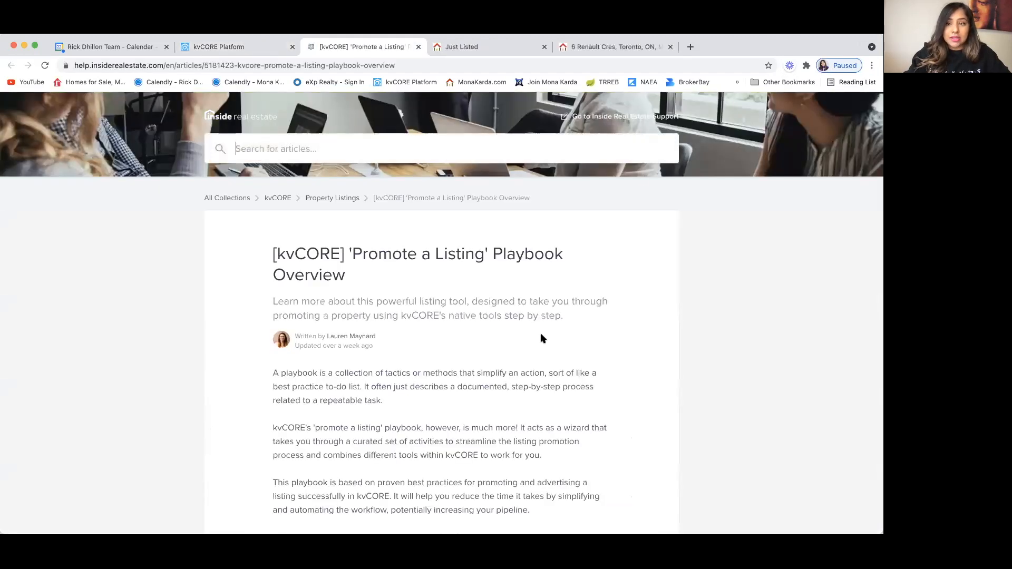
Step: Scroll past the Article Sections and Using This Playbook parts of the overview, then go back to kvCORE
scroll(542, 337, "down", 5)
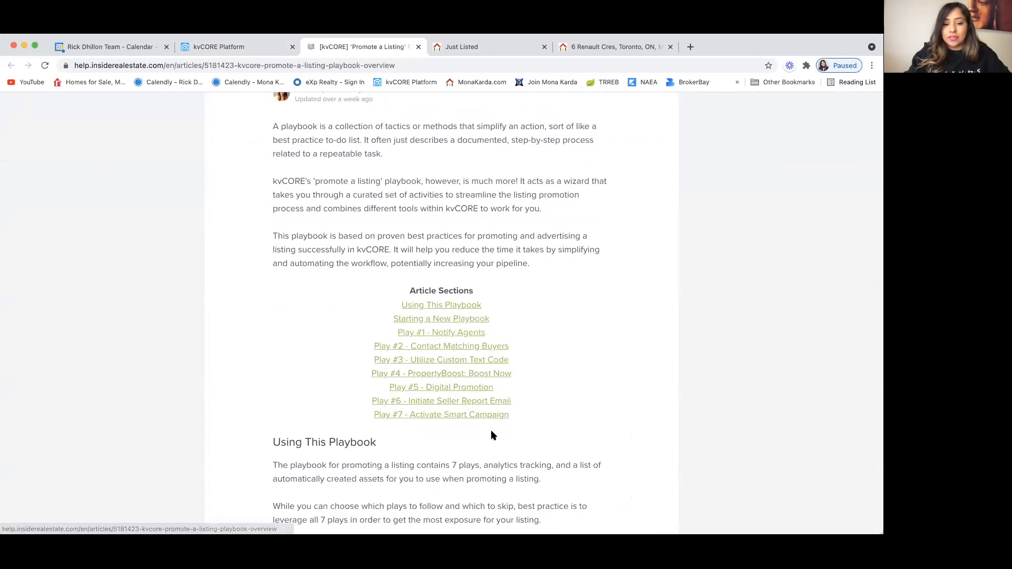
scroll(491, 429, "down", 3)
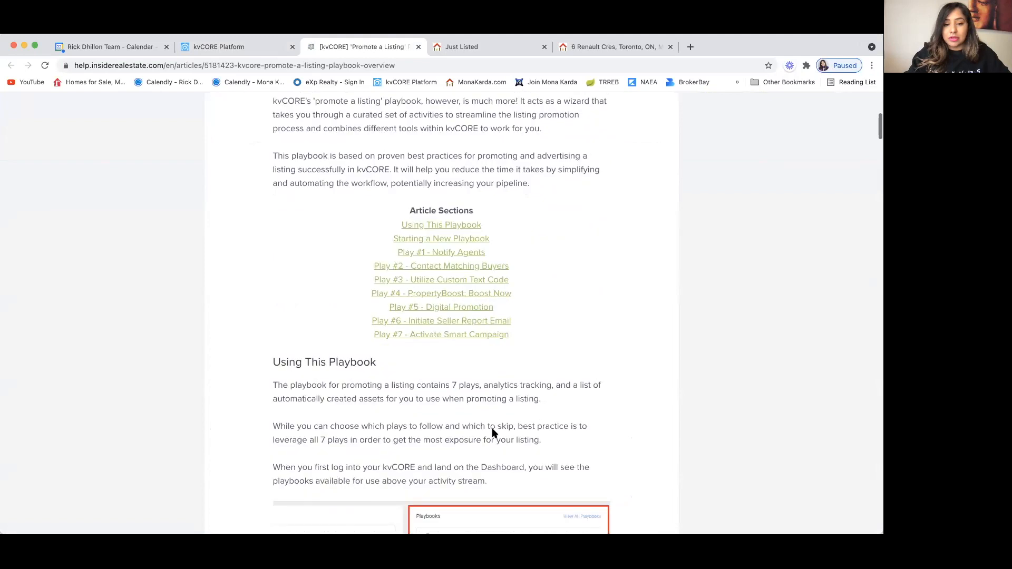
scroll(491, 428, "down", 5)
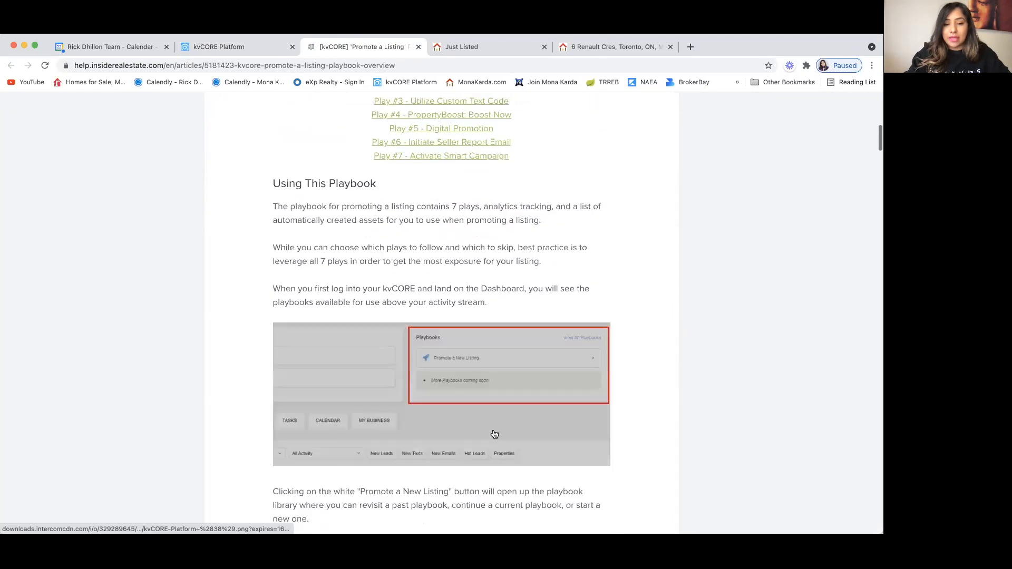
left_click(210, 49)
Step: Under Follow-up & Communicate, set the Activate Smart Campaign play to Default New Lead - Buyer
left_click(196, 438)
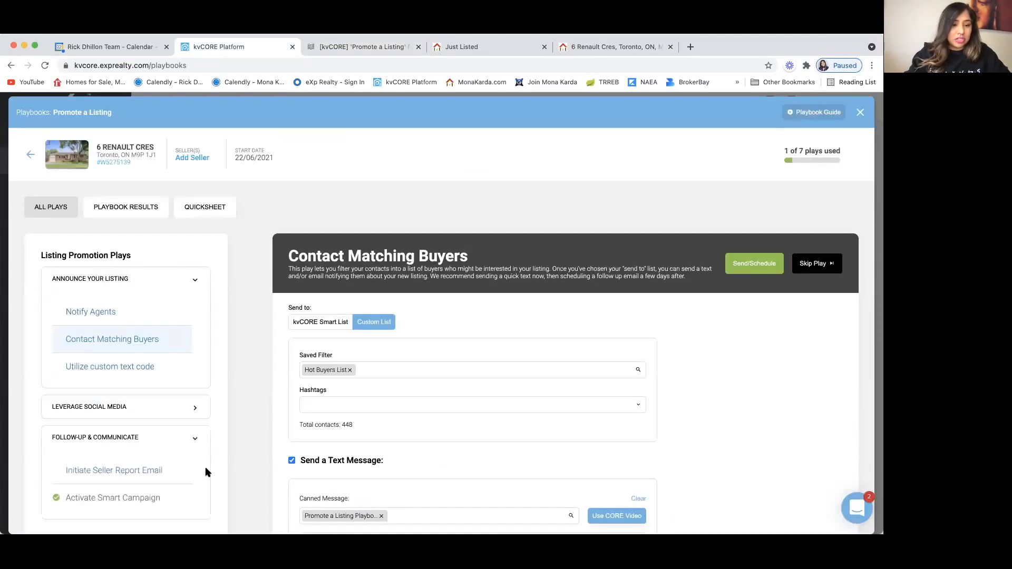
scroll(206, 471, "down", 4)
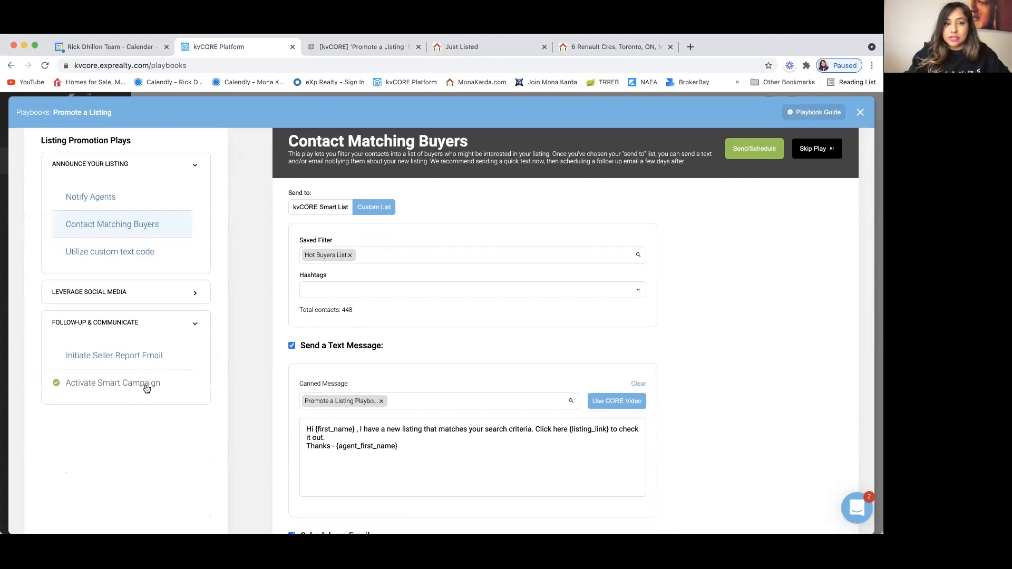
left_click(147, 389)
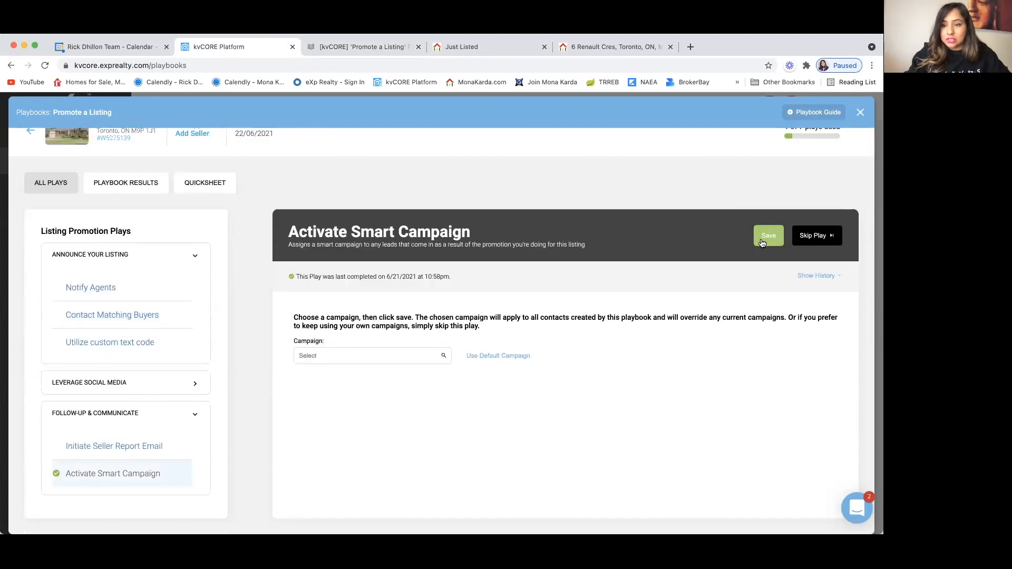
left_click(403, 354)
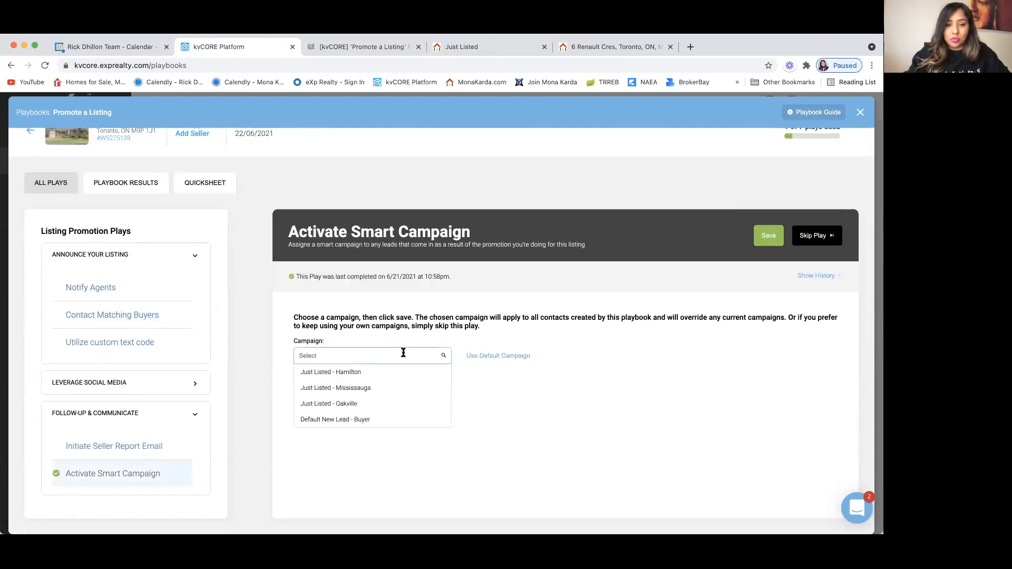
left_click(515, 357)
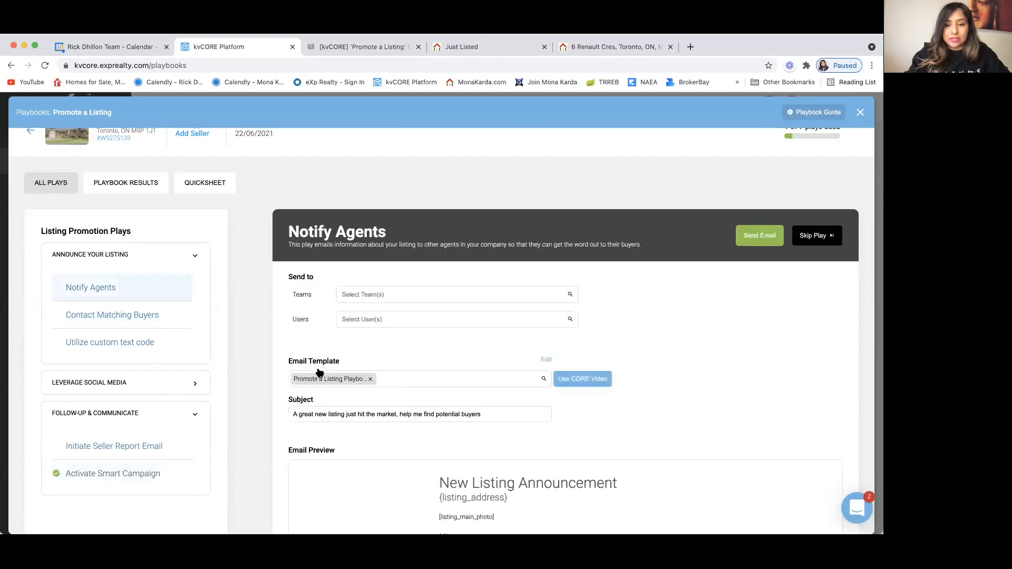
scroll(264, 453, "down", 5)
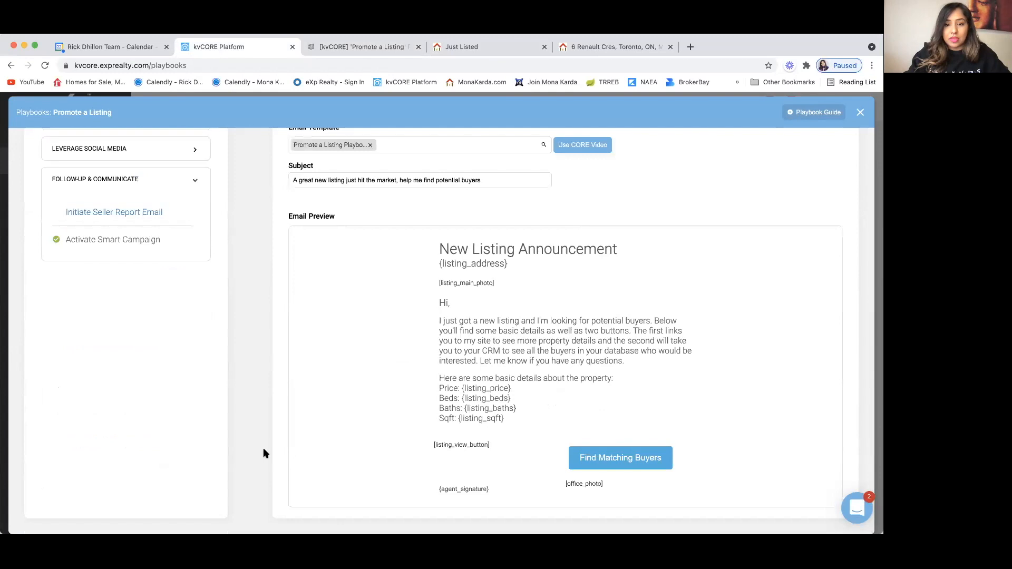
scroll(265, 454, "up", 4)
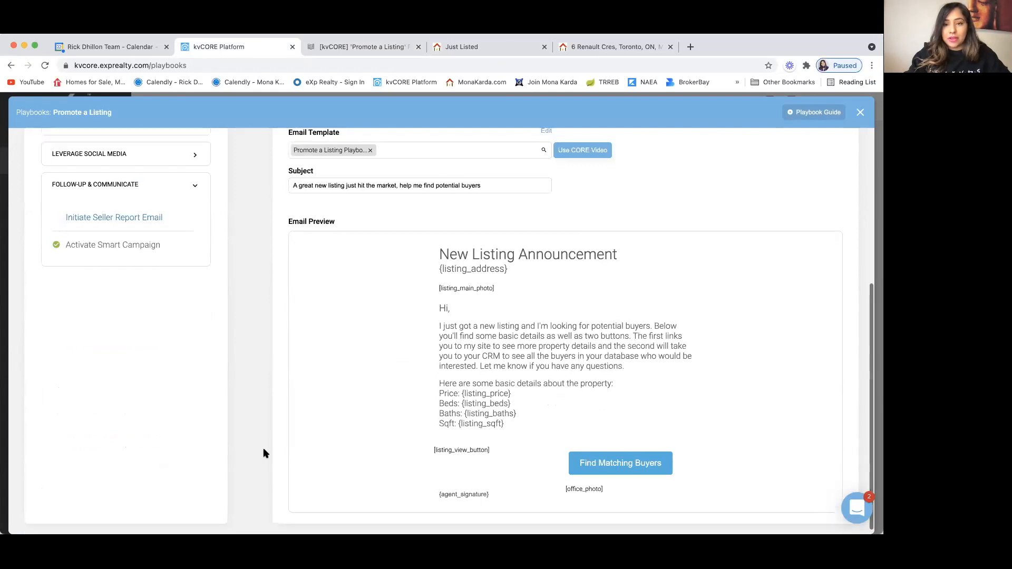